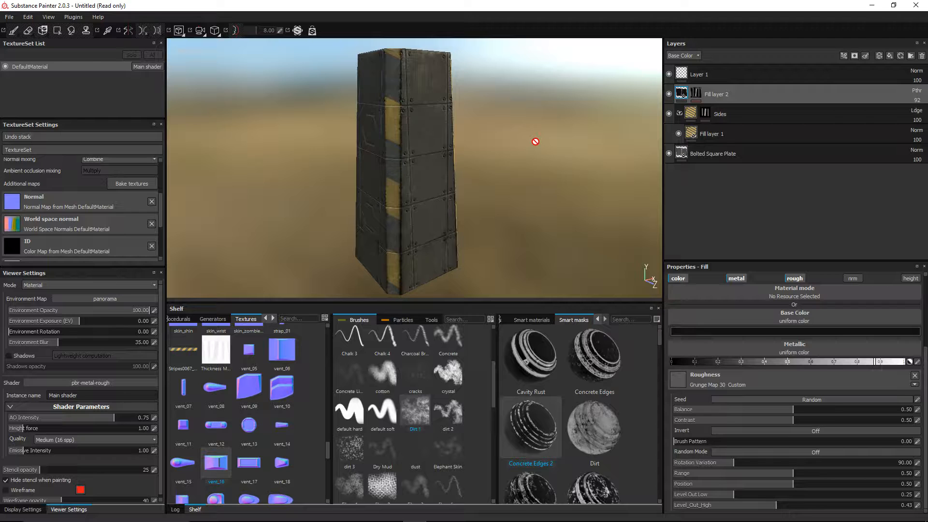
# Step: Quit Substance Painter, discard the unsaved changes, and relaunch it from Steam
pyautogui.click(915, 5)
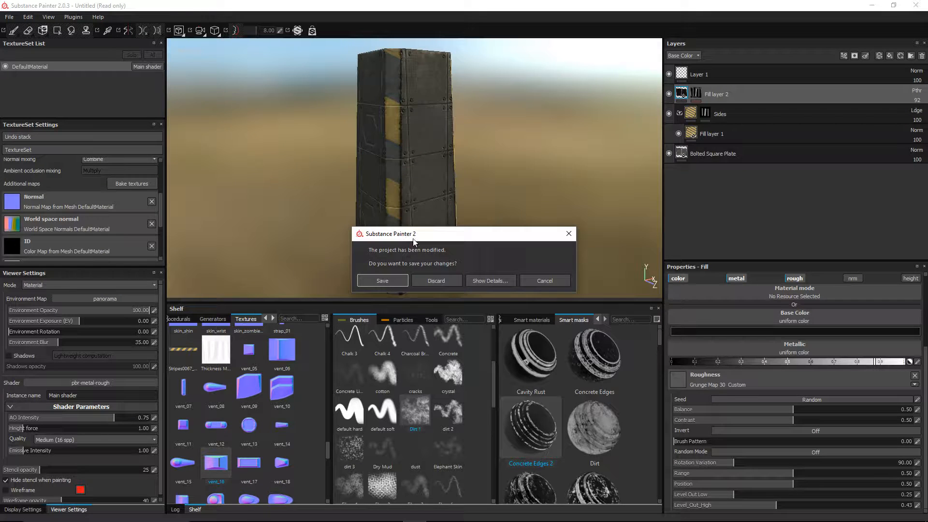
pyautogui.click(437, 280)
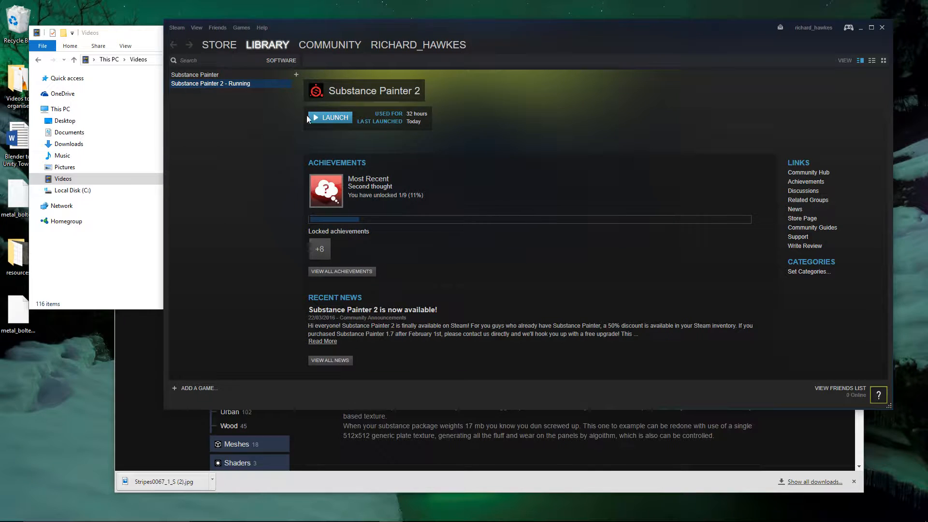
pyautogui.click(321, 117)
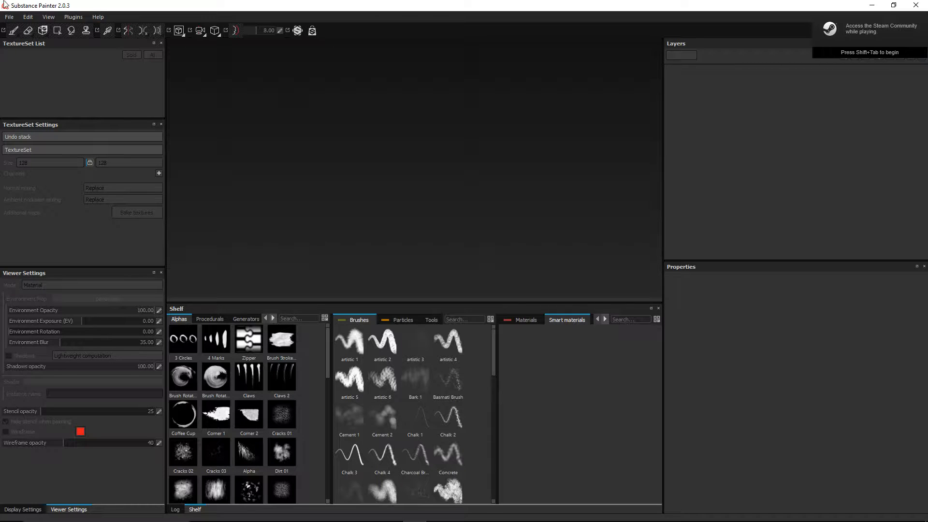
# Step: Create a new project from the stand_block.fbx mesh and frame the grey block in view
pyautogui.click(8, 16)
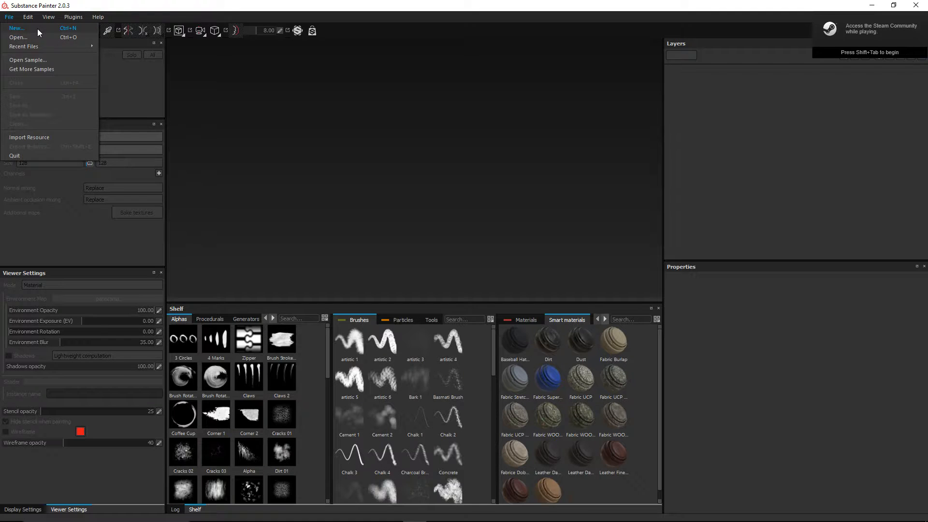
pyautogui.click(16, 28)
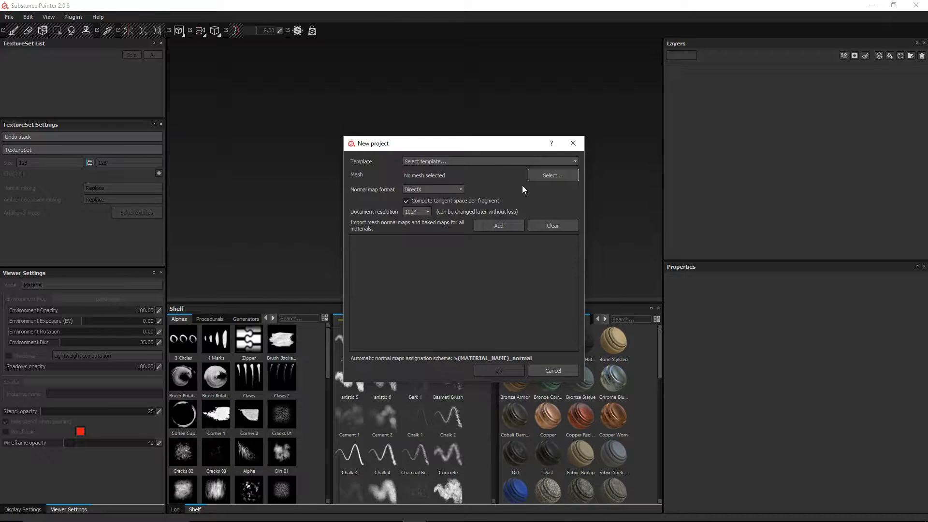
pyautogui.click(541, 177)
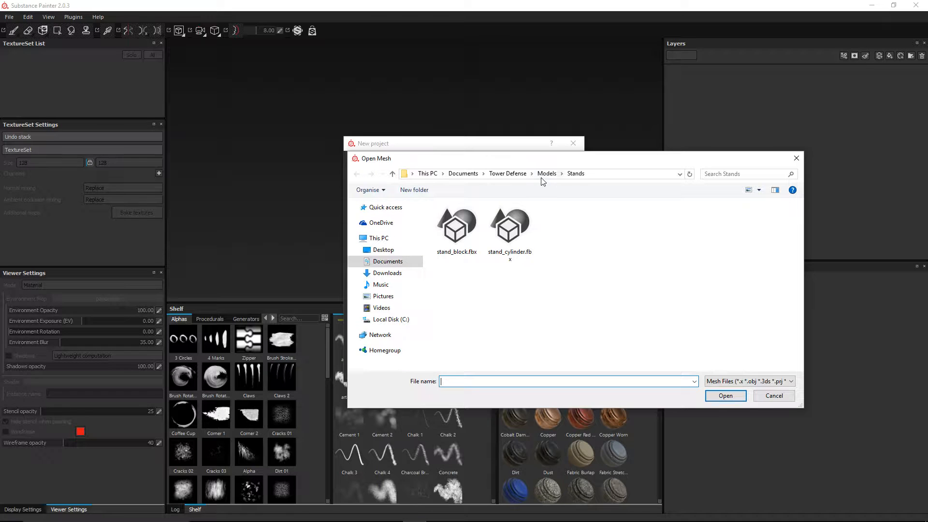
pyautogui.doubleClick(460, 241)
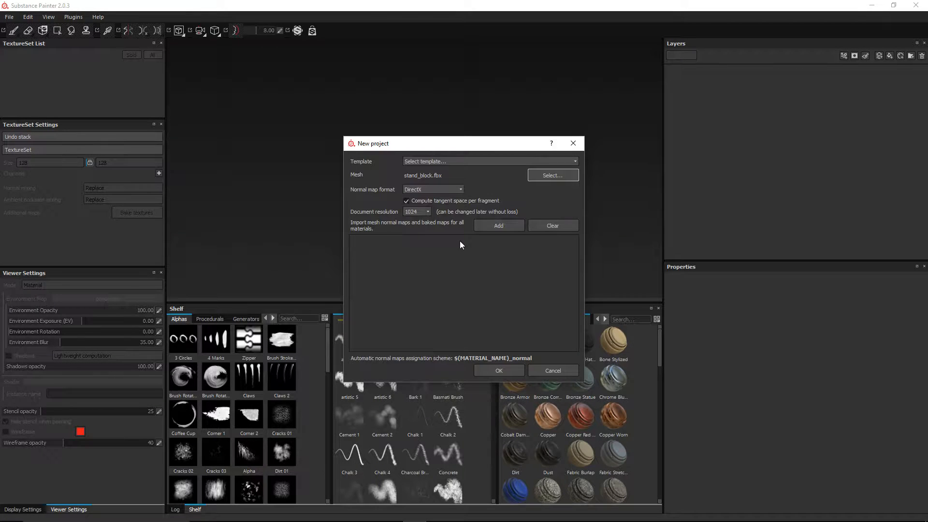
pyautogui.click(498, 370)
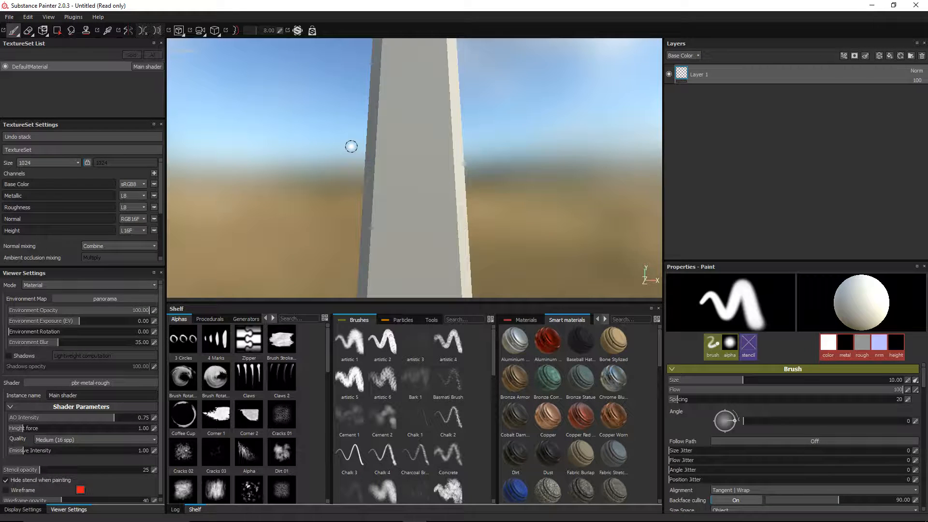
pyautogui.press('f')
pyautogui.keyDown('alt'); pyautogui.moveTo(458, 141); pyautogui.dragTo(517, 153); pyautogui.keyUp('alt')
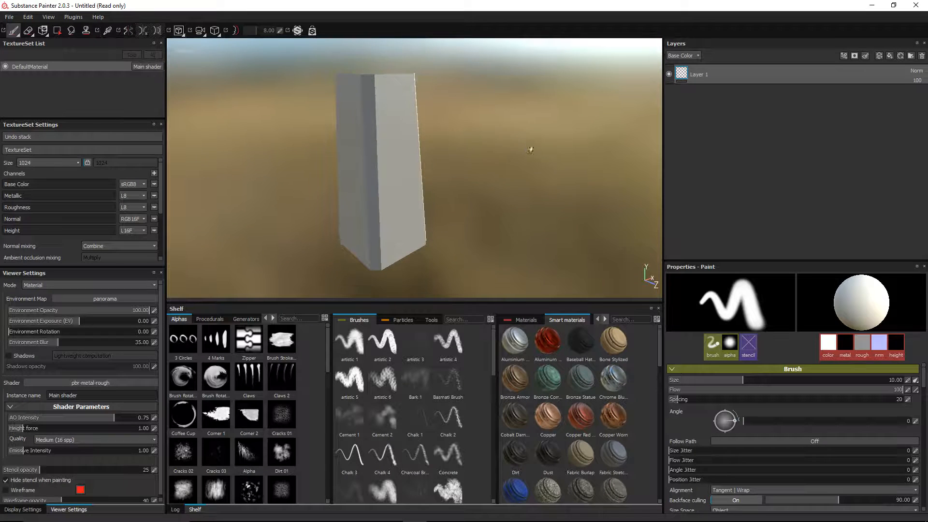
pyautogui.moveTo(439, 194)
pyautogui.keyDown('alt'); pyautogui.mouseDown()
pyautogui.moveTo(474, 190)
pyautogui.moveTo(433, 193)
pyautogui.mouseUp(); pyautogui.keyUp('alt')
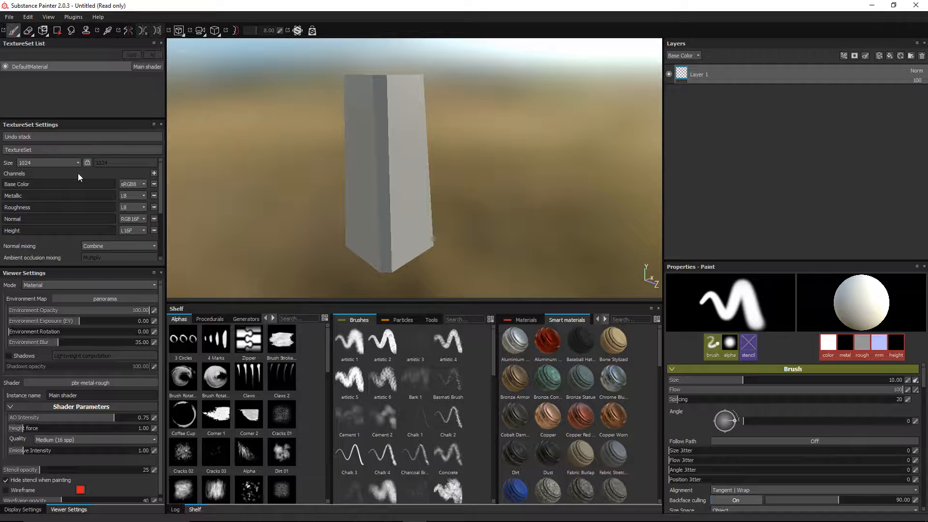
pyautogui.scroll(-3, 116, 215)
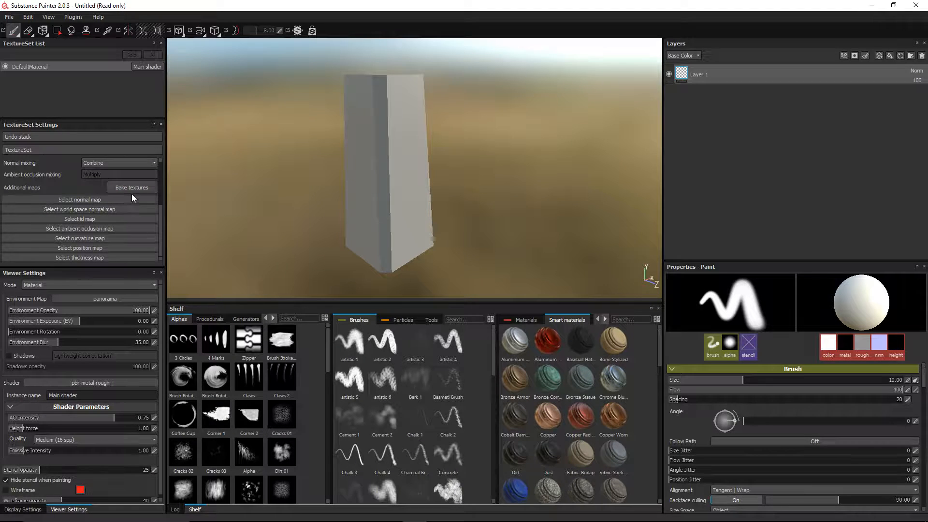
# Step: Bake the mesh maps at 1024x1024 output size with Subsampling 2x2 antialiasing
pyautogui.click(133, 188)
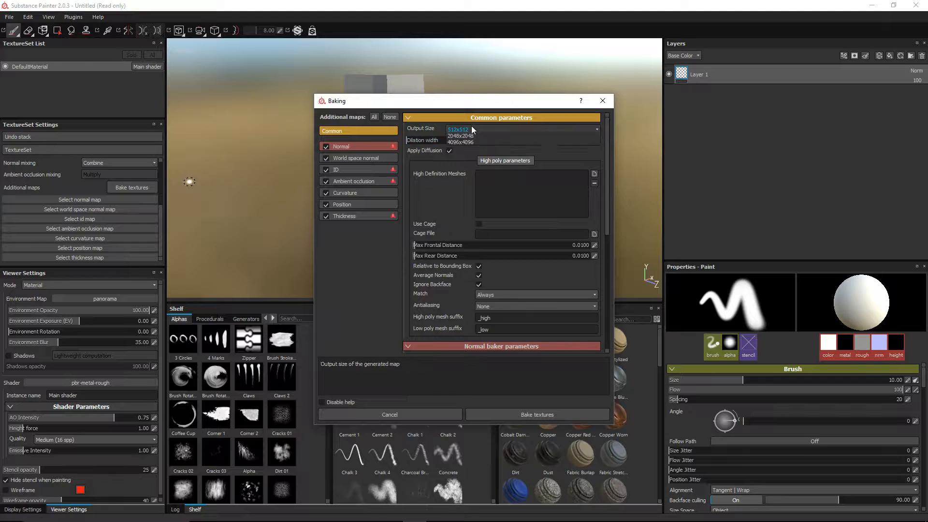
pyautogui.click(471, 129)
pyautogui.click(466, 169)
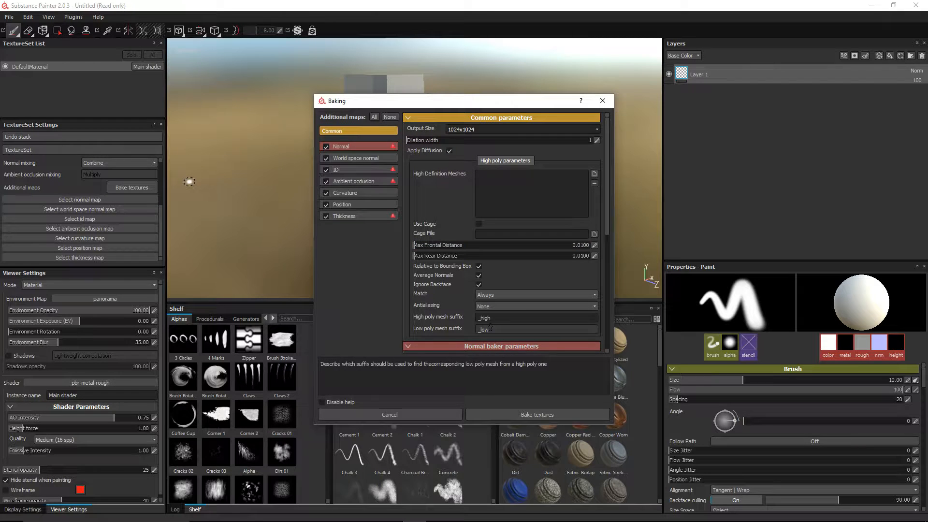
pyautogui.click(492, 310)
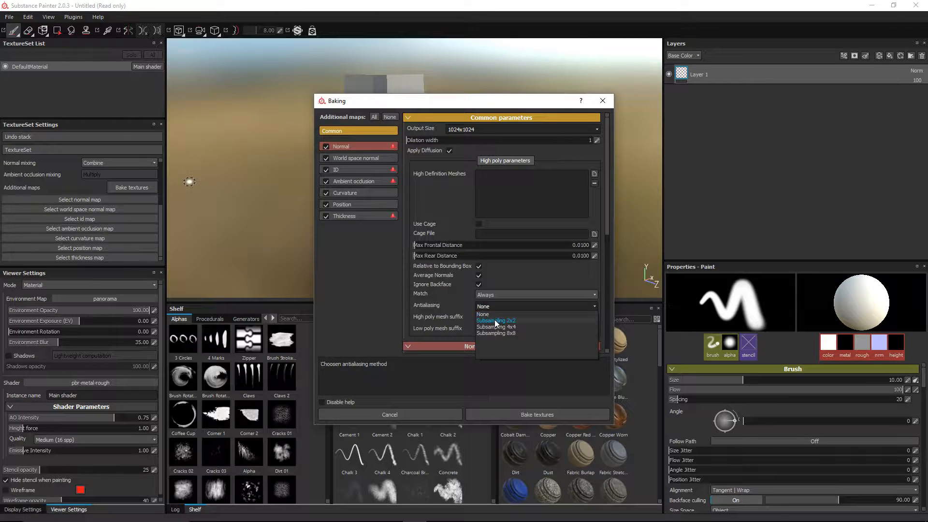
pyautogui.click(495, 319)
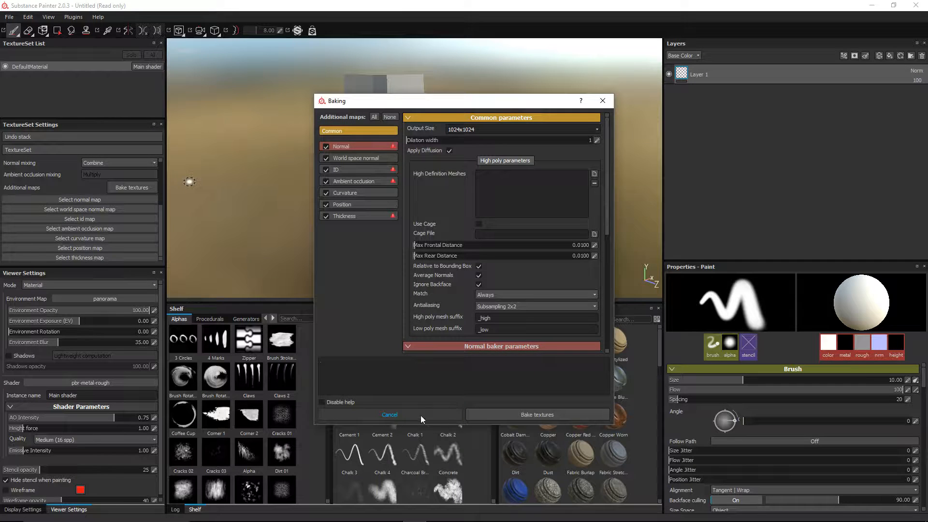
pyautogui.click(503, 415)
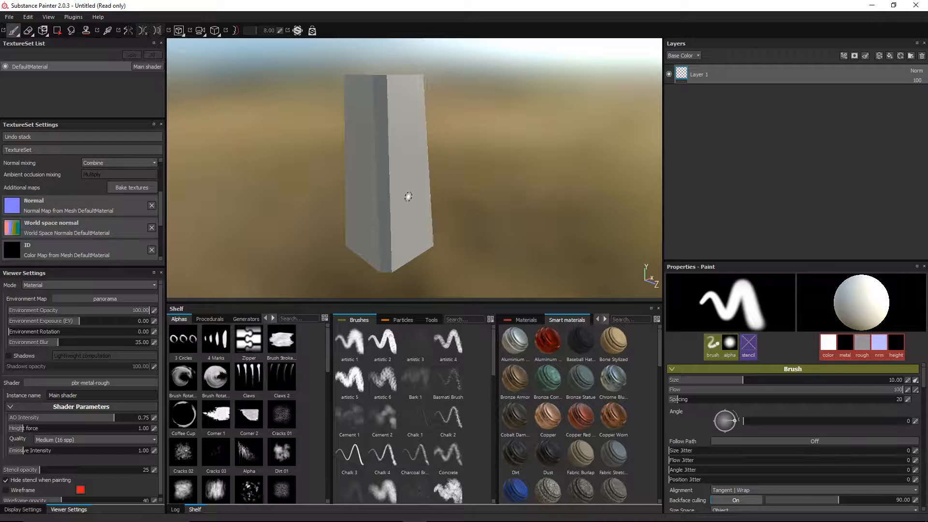
# Step: Orbit the view around the pillar, then bring the Substance Share browser forward
pyautogui.moveTo(408, 197)
pyautogui.keyDown('alt'); pyautogui.mouseDown()
pyautogui.moveTo(411, 168)
pyautogui.moveTo(441, 193)
pyautogui.moveTo(399, 192)
pyautogui.mouseUp(); pyautogui.keyUp('alt')
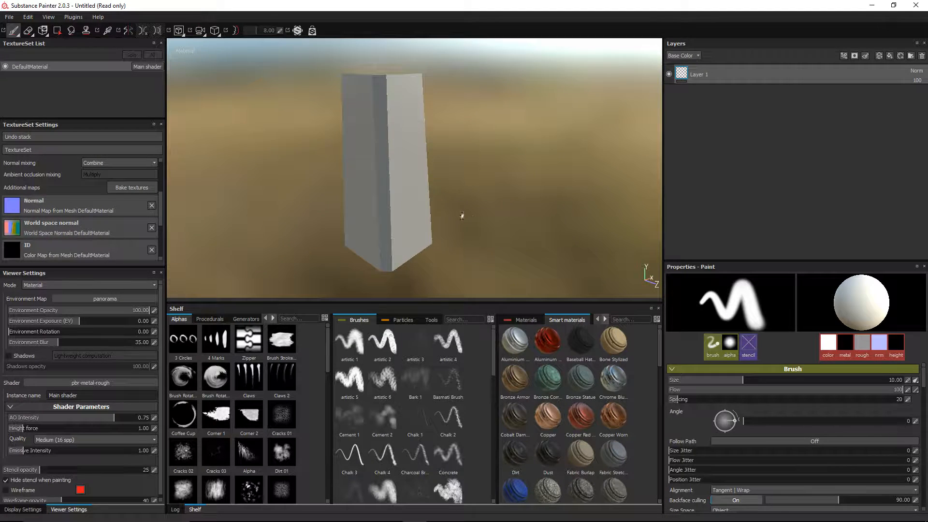
pyautogui.moveTo(472, 209)
pyautogui.keyDown('alt'); pyautogui.mouseDown()
pyautogui.moveTo(422, 199)
pyautogui.moveTo(474, 218)
pyautogui.mouseUp(); pyautogui.keyUp('alt')
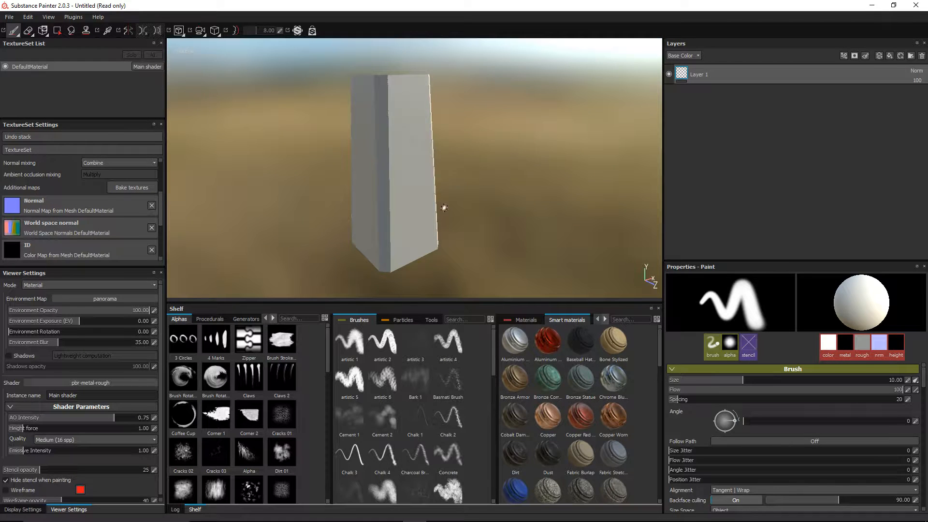
pyautogui.moveTo(334, 516)
pyautogui.click(296, 512)
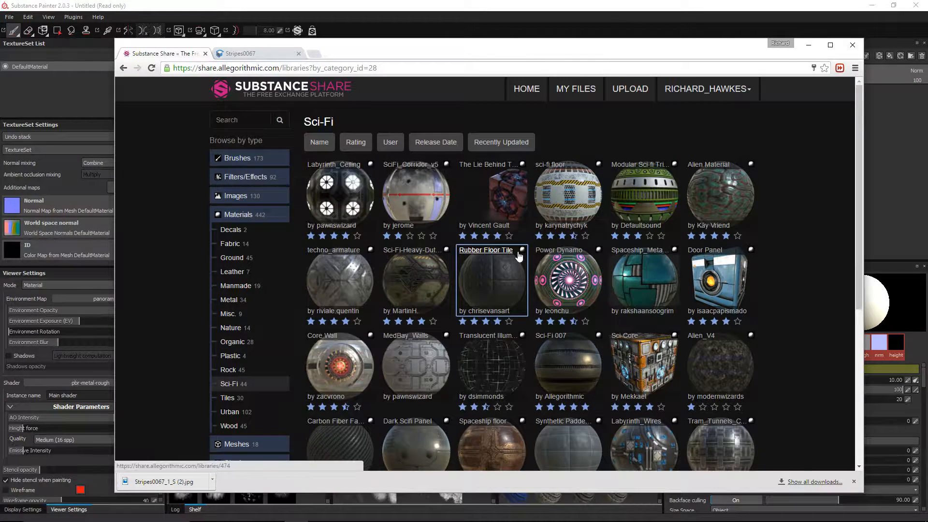
# Step: Search Substance Share for 'metal' and download the Bolted Square Plate material
pyautogui.scroll(-1, 519, 255)
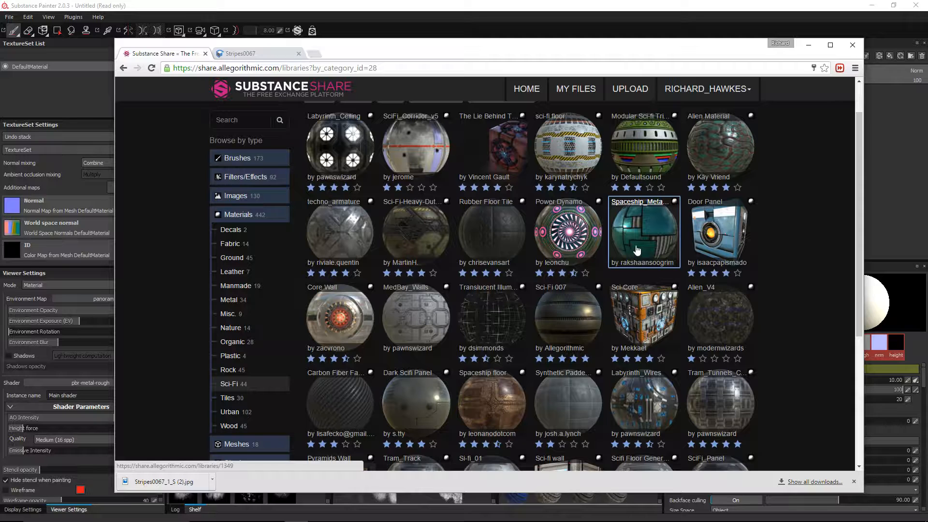
pyautogui.click(422, 231)
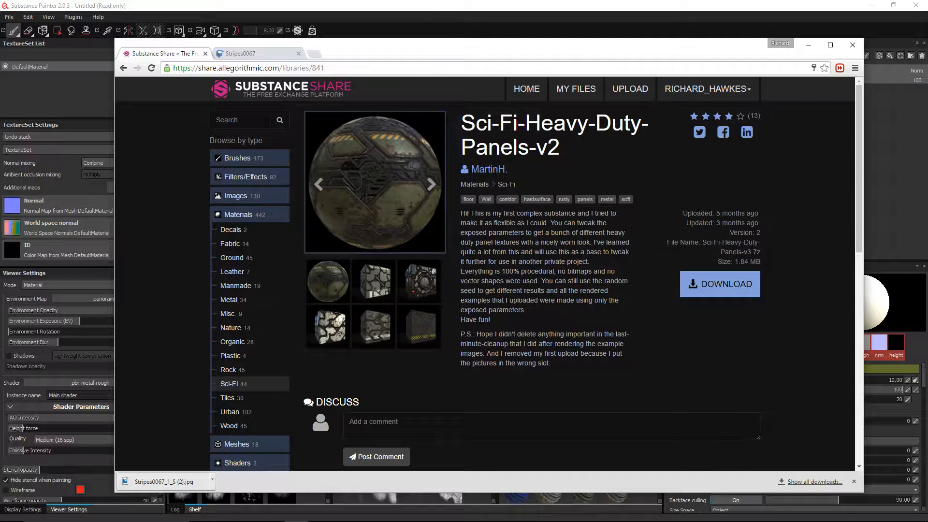
pyautogui.click(227, 120)
pyautogui.write('meta')
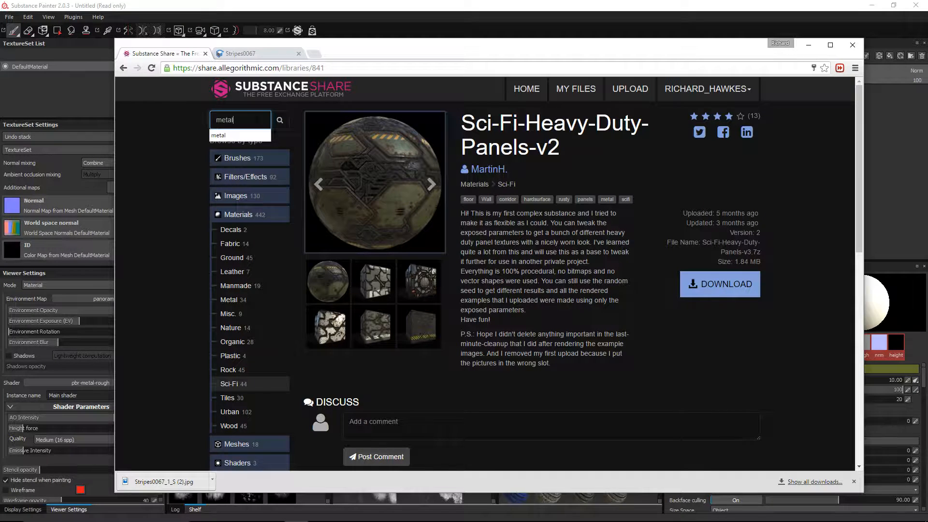
pyautogui.write('l')
pyautogui.press('Return')
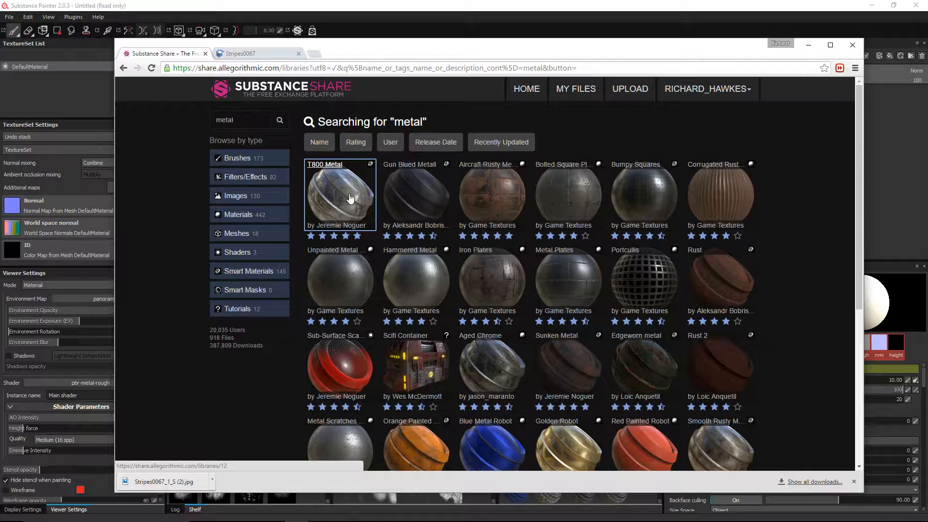
pyautogui.click(569, 195)
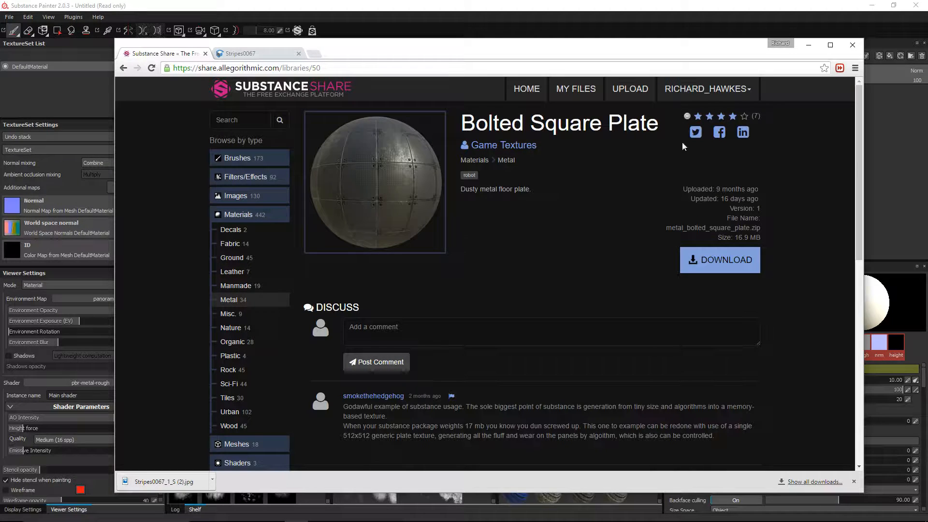
pyautogui.click(719, 263)
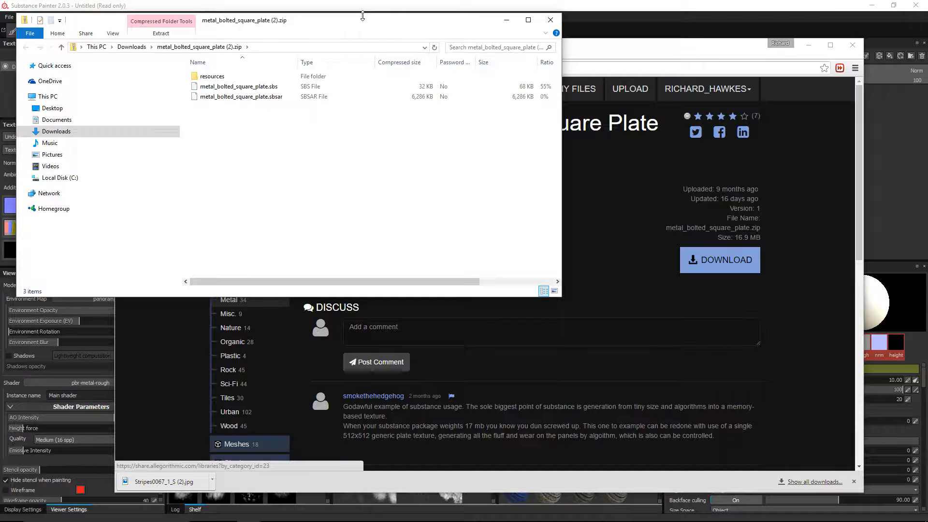
# Step: Extract the zip's resources folder, .sbs and .sbsar to the Desktop, replacing older copies
pyautogui.moveTo(362, 16); pyautogui.dragTo(470, 33)
pyautogui.click(352, 95)
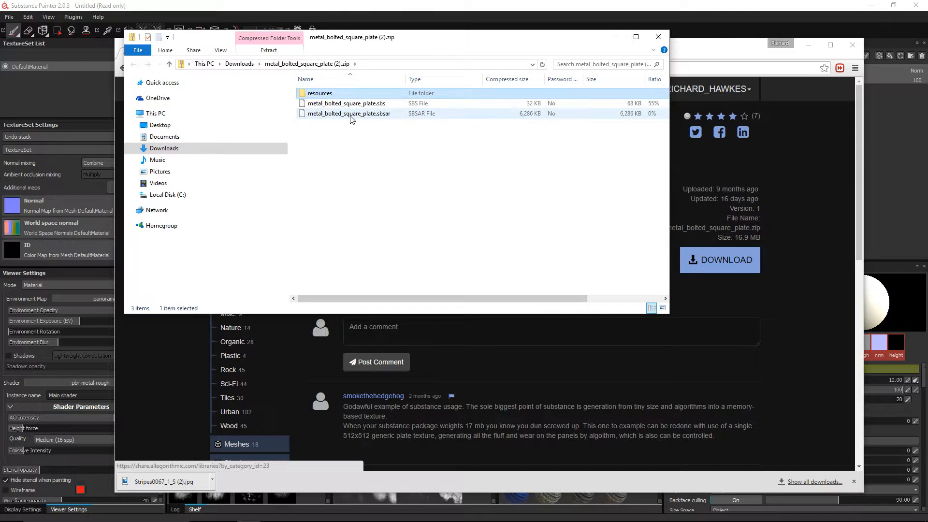
pyautogui.keyDown('shift'); pyautogui.click(351, 116); pyautogui.keyUp('shift')
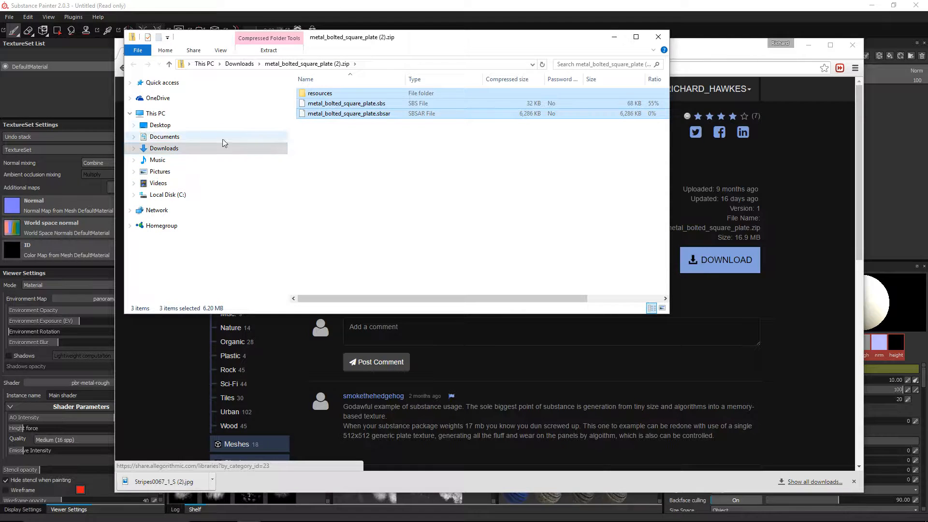
pyautogui.click(186, 127)
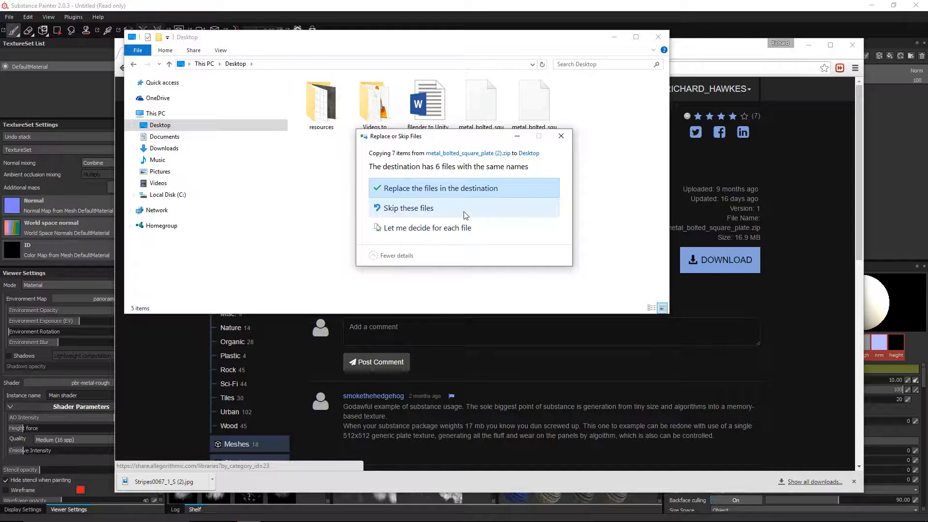
pyautogui.click(448, 189)
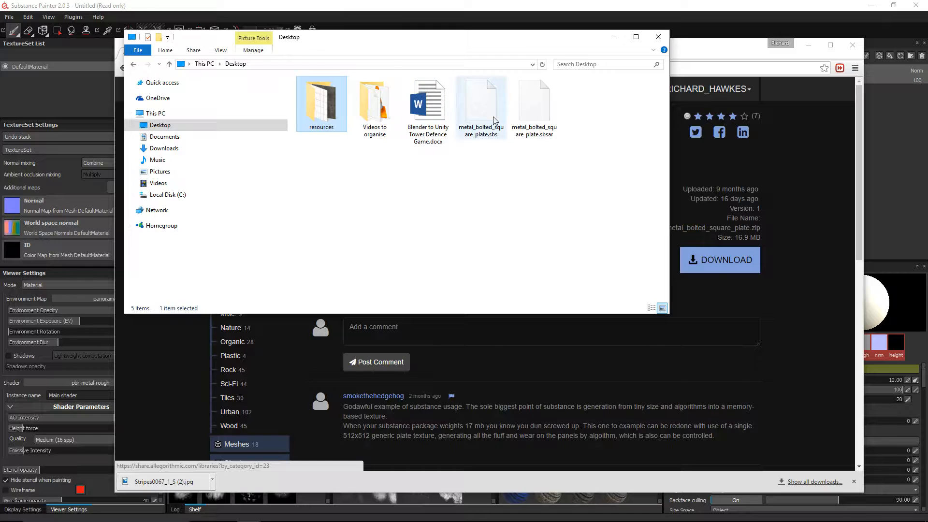
pyautogui.keyDown('ctrl'); pyautogui.click(480, 104); pyautogui.keyUp('ctrl')
pyautogui.keyDown('ctrl'); pyautogui.click(535, 117); pyautogui.keyUp('ctrl')
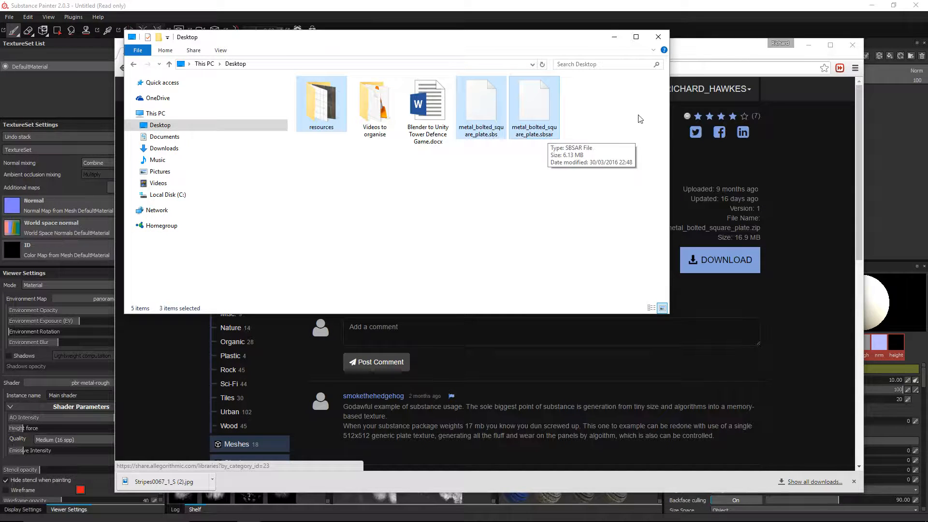
pyautogui.click(808, 46)
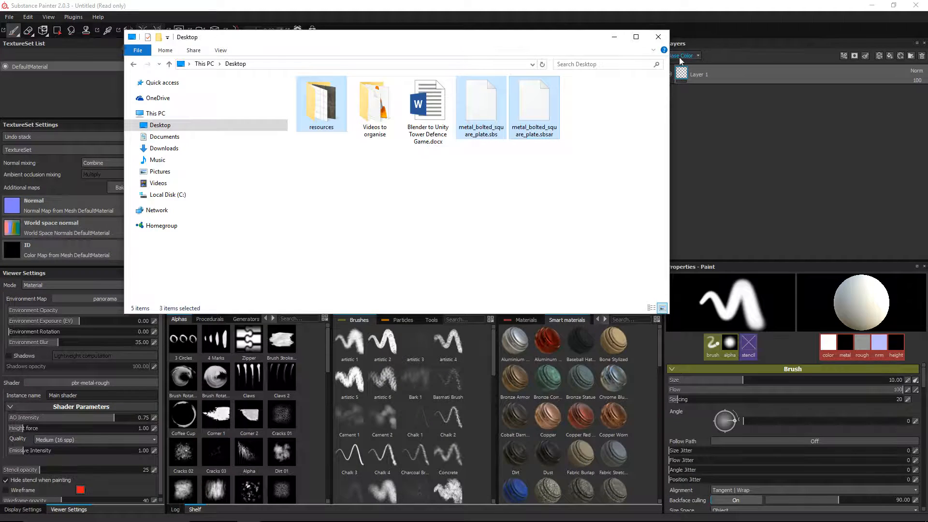
# Step: Drop the three bolted plate files onto the shelf, import them to 'shelf', and select the log errors
pyautogui.moveTo(522, 40); pyautogui.dragTo(422, 36)
pyautogui.click(527, 321)
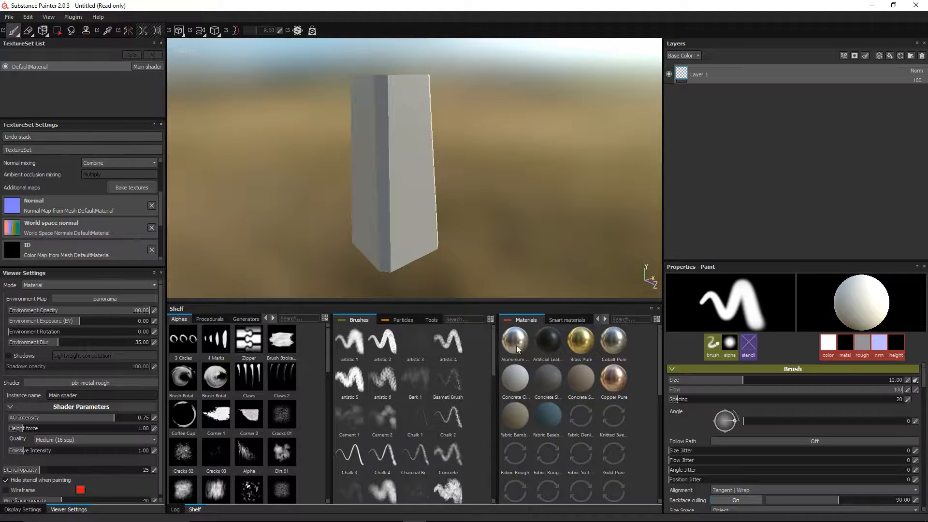
pyautogui.hotkey('alt', 'Tab')
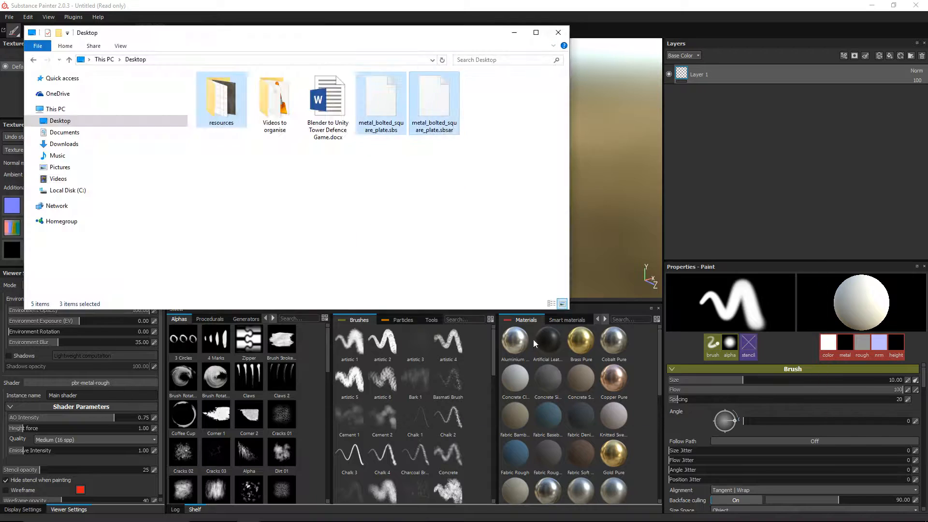
pyautogui.moveTo(375, 111); pyautogui.dragTo(564, 393)
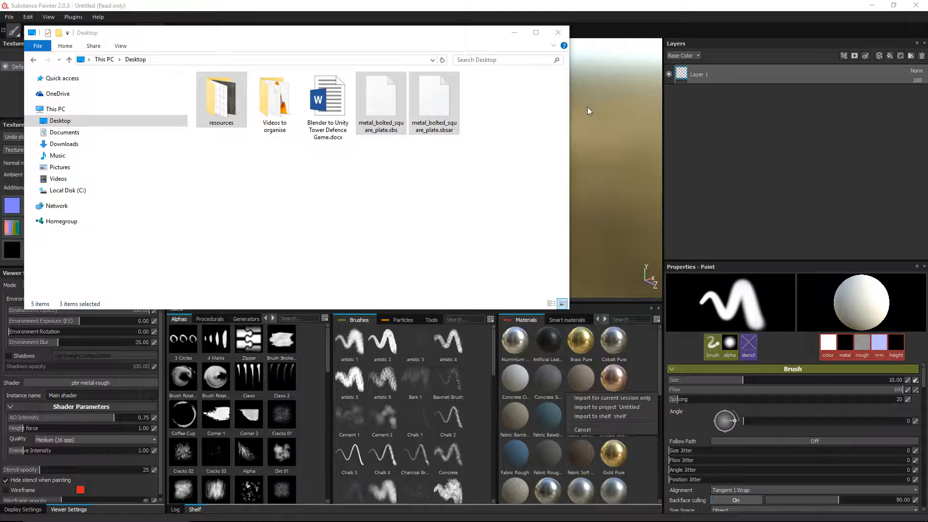
pyautogui.click(616, 416)
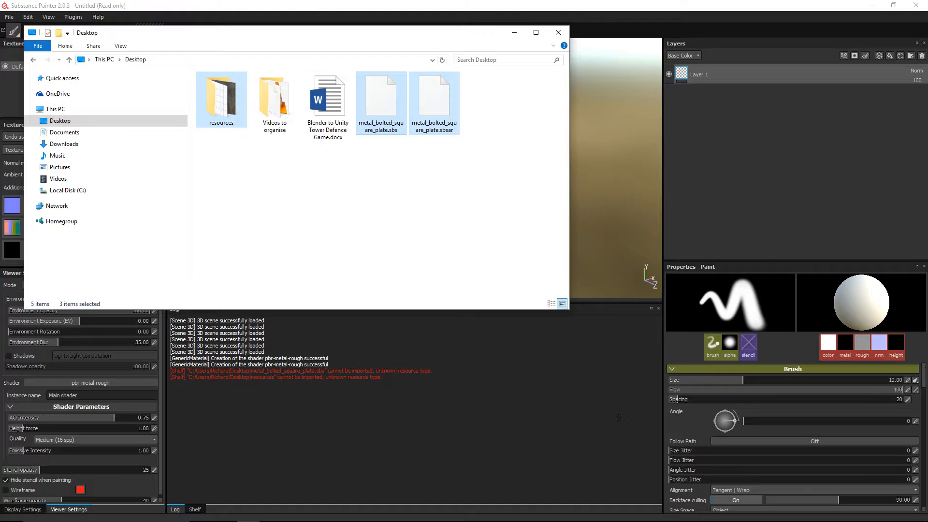
pyautogui.moveTo(384, 378); pyautogui.dragTo(170, 371)
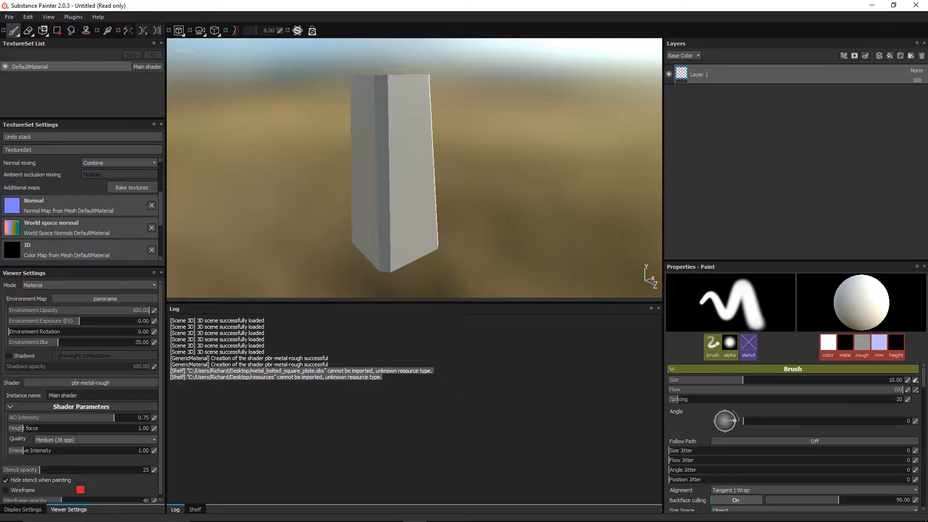
# Step: Delete Layer 1 and add Bolted Square Plate from the shelf as a fill layer
pyautogui.click(195, 510)
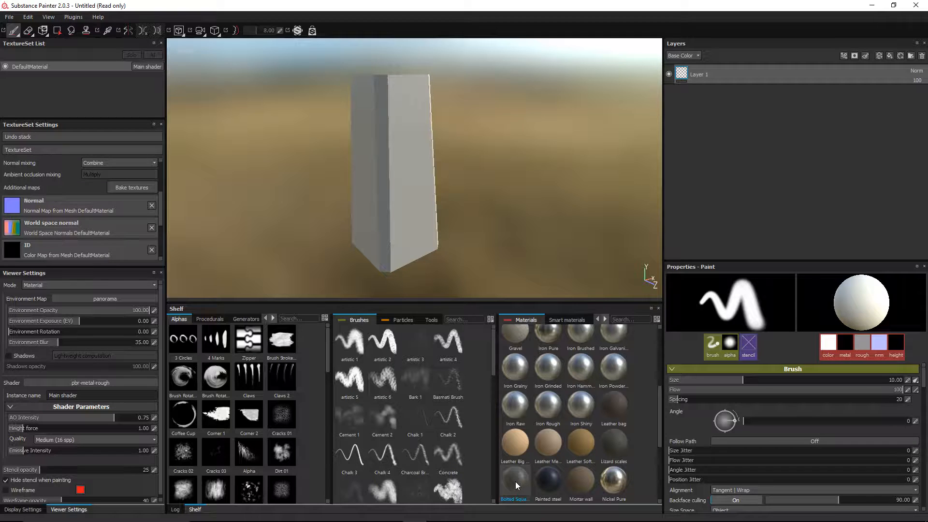
pyautogui.click(515, 481)
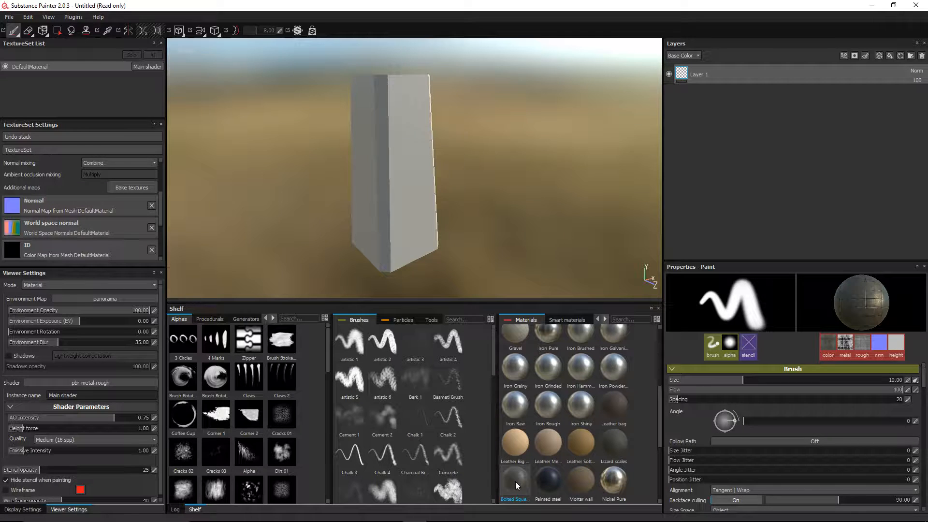
pyautogui.moveTo(512, 483)
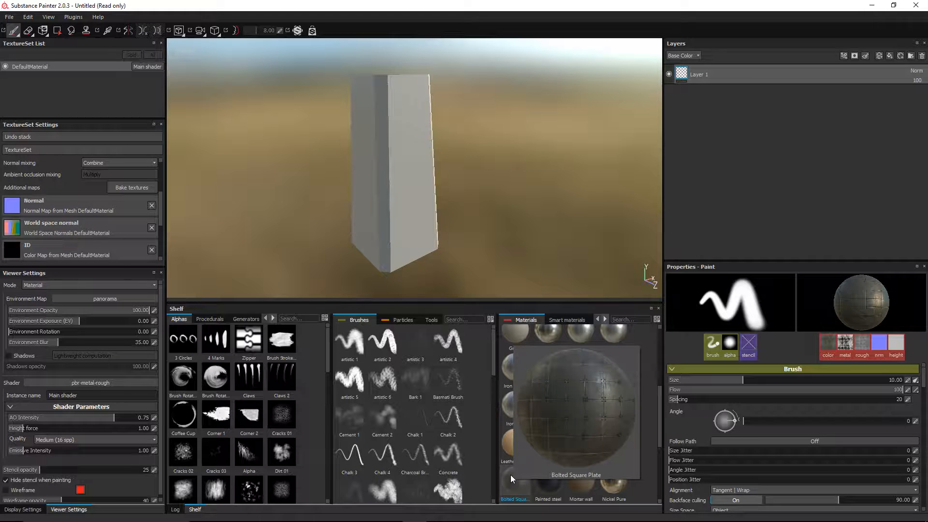
pyautogui.click(921, 56)
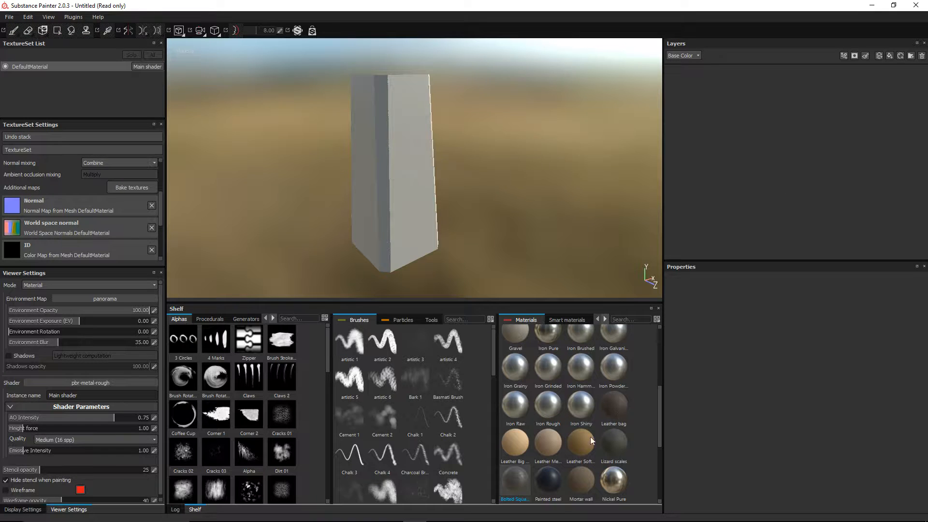
pyautogui.moveTo(516, 491); pyautogui.dragTo(770, 150)
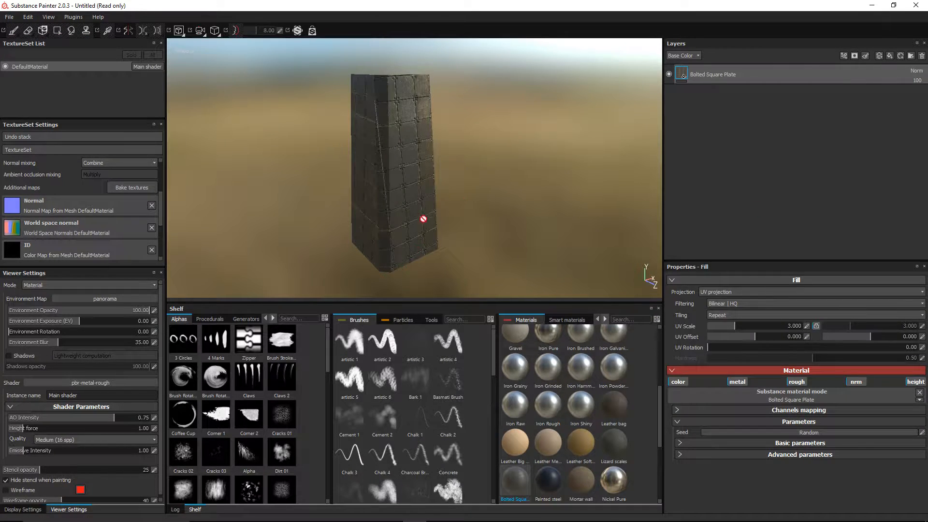
pyautogui.moveTo(425, 218)
pyautogui.keyDown('alt'); pyautogui.mouseDown()
pyautogui.moveTo(451, 193)
pyautogui.moveTo(436, 209)
pyautogui.mouseUp(); pyautogui.keyUp('alt')
pyautogui.scroll(3, 466, 216)
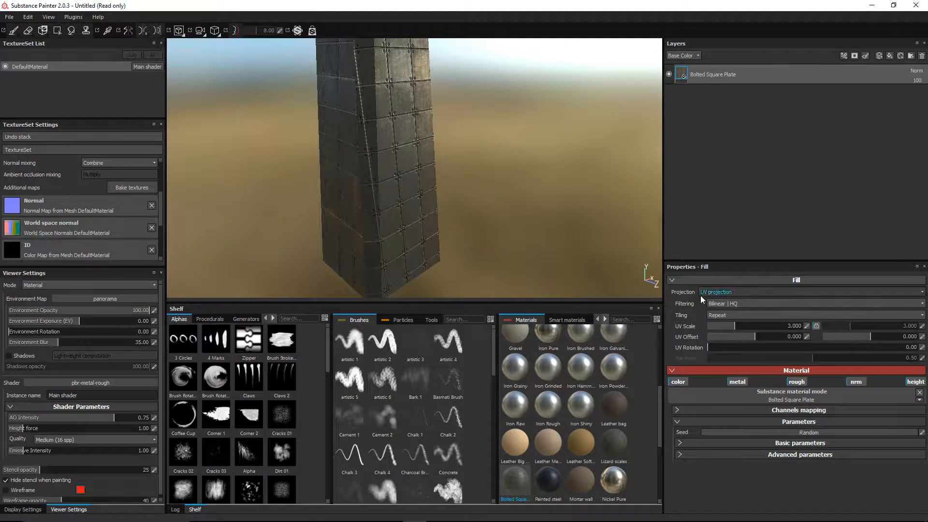
pyautogui.keyDown('alt'); pyautogui.moveTo(448, 147); pyautogui.dragTo(447, 175); pyautogui.keyUp('alt')
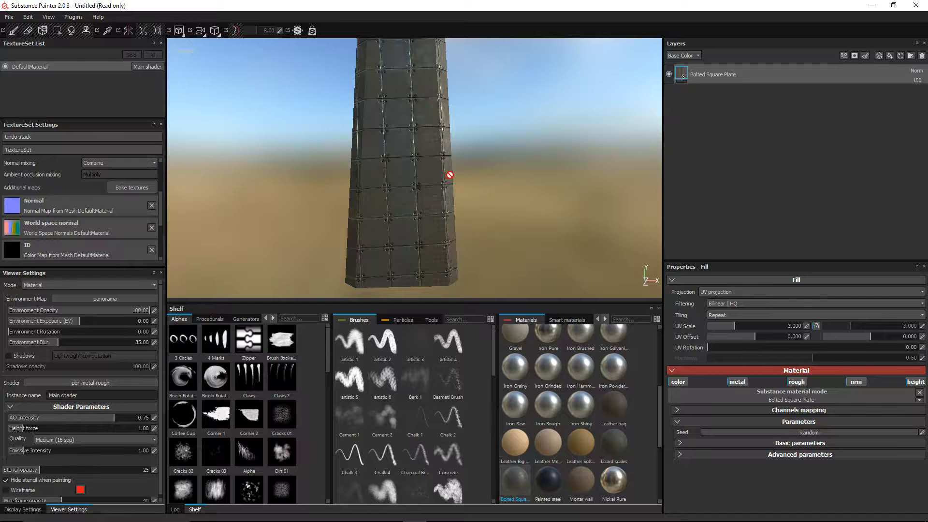
# Step: Switch the Bolted Square Plate fill to Tri-planar projection in the 3D/2D split view
pyautogui.press('F1')
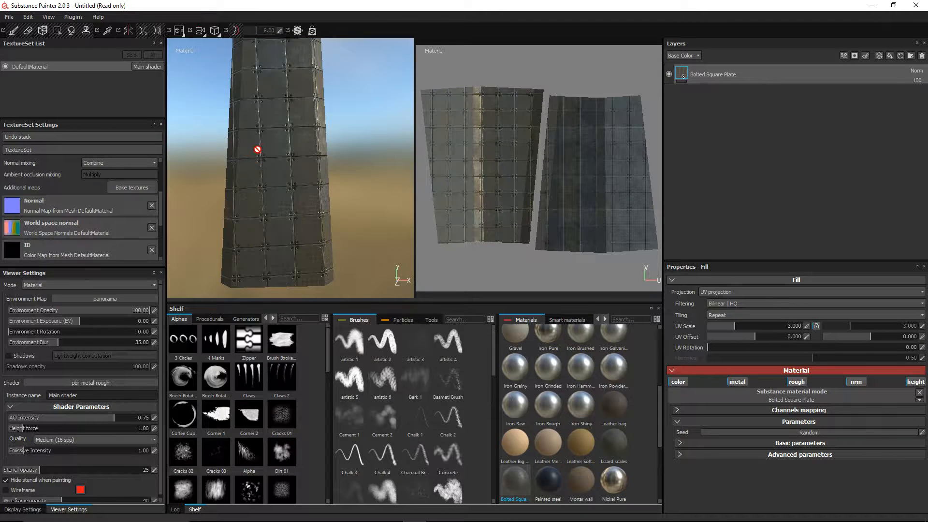
pyautogui.click(721, 291)
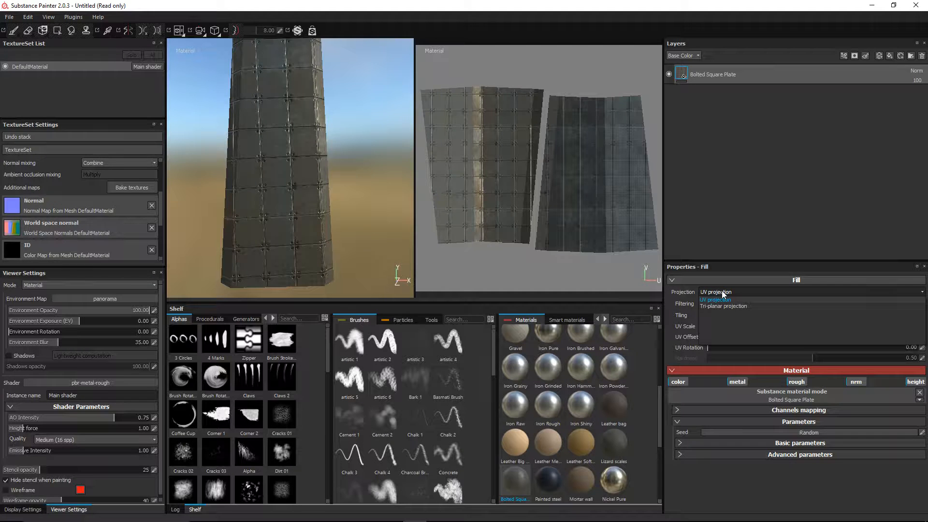
pyautogui.click(723, 306)
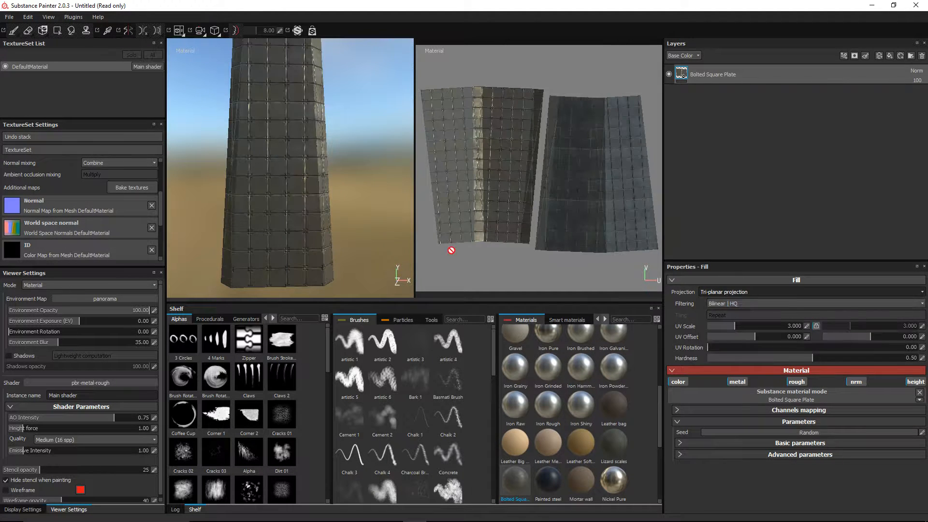
pyautogui.moveTo(259, 140)
pyautogui.keyDown('alt'); pyautogui.mouseDown()
pyautogui.moveTo(318, 145)
pyautogui.moveTo(352, 255)
pyautogui.moveTo(305, 208)
pyautogui.mouseUp(); pyautogui.keyUp('alt')
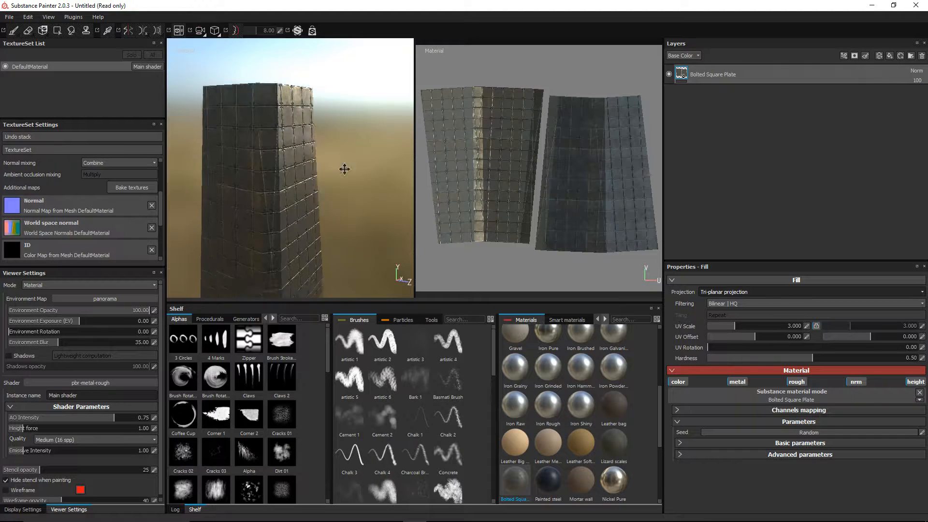
pyautogui.keyDown('alt'); pyautogui.moveTo(344, 168); pyautogui.dragTo(352, 170); pyautogui.keyUp('alt')
# Step: Return to the single 3D view and inspect the plates with the panels hidden
pyautogui.press('F2')
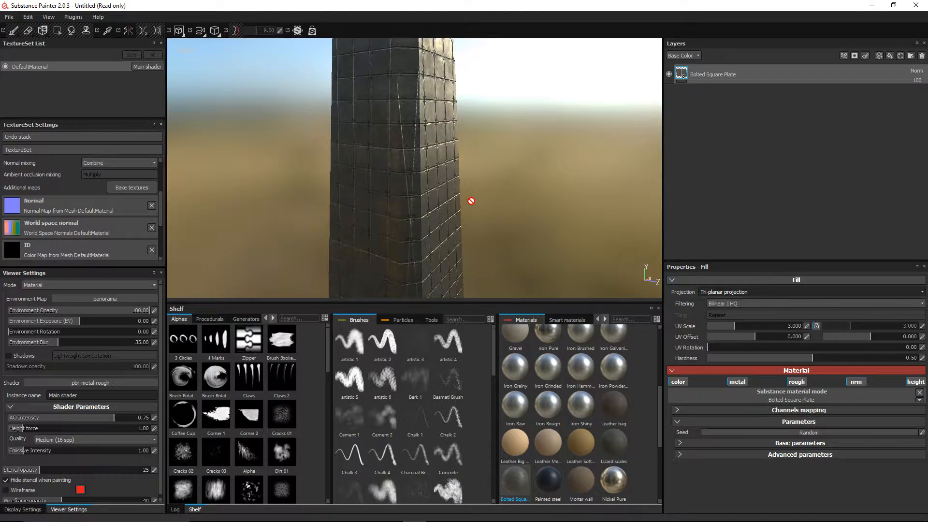
pyautogui.scroll(1, 471, 201)
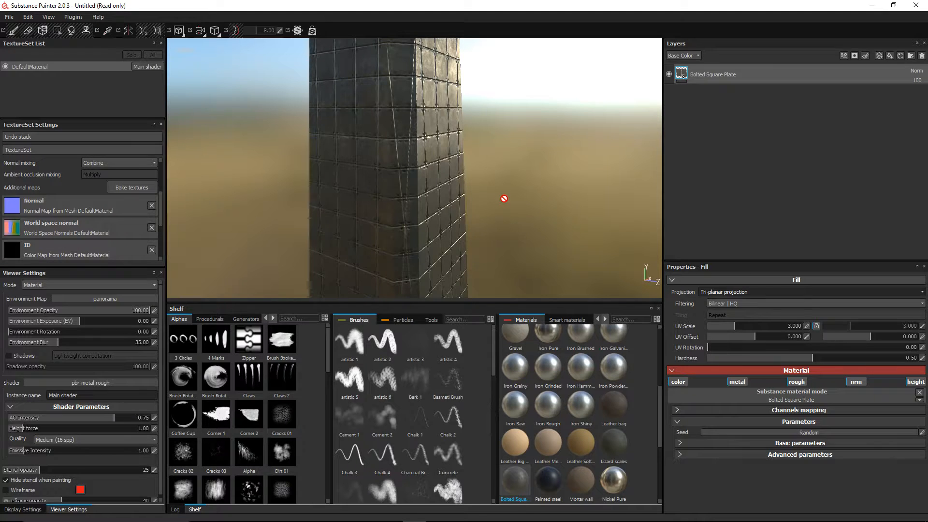
pyautogui.press('Tab')
pyautogui.scroll(-3, 503, 198)
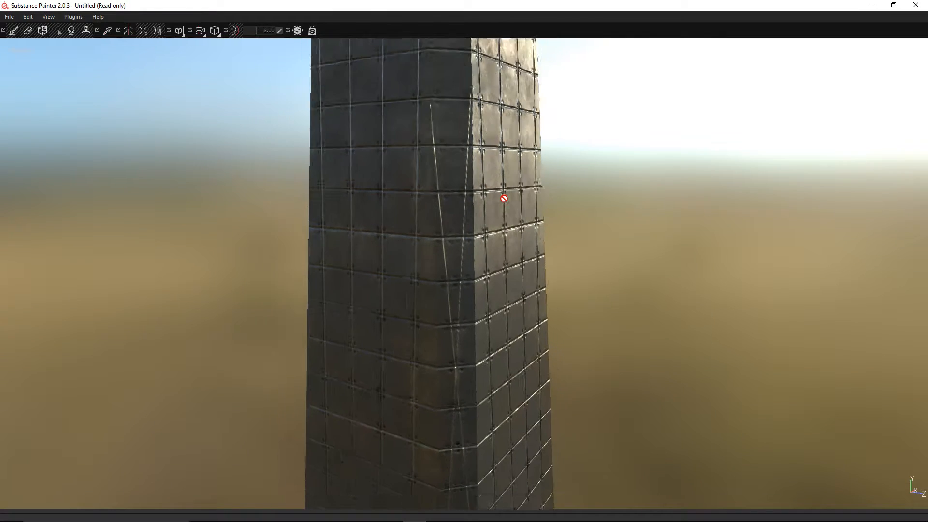
pyautogui.keyDown('alt'); pyautogui.moveTo(503, 199); pyautogui.dragTo(491, 230, button='middle'); pyautogui.keyUp('alt')
pyautogui.scroll(3, 491, 231)
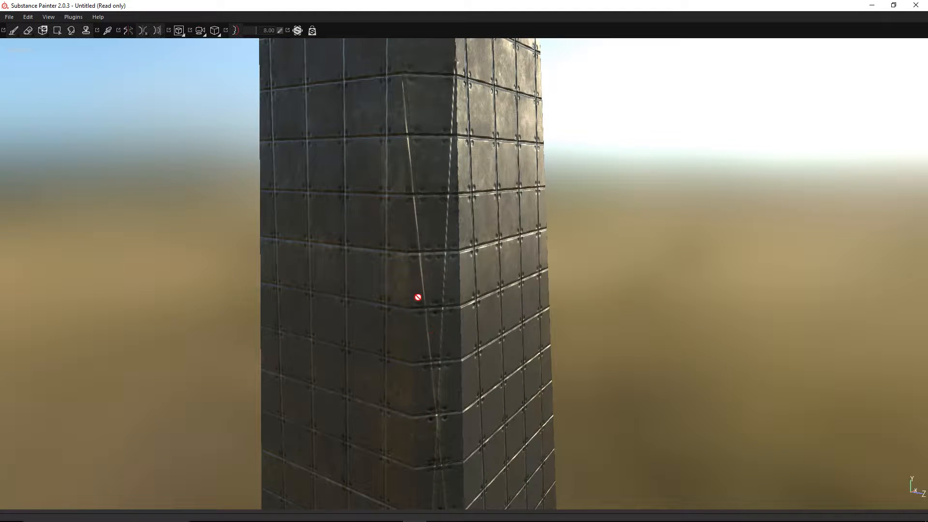
pyautogui.scroll(-5, 458, 302)
pyautogui.press('Tab')
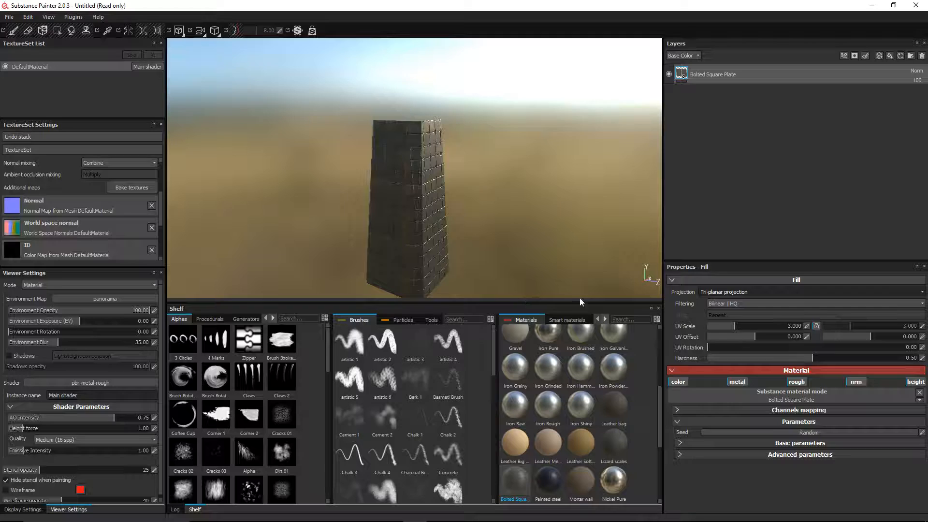
# Step: Set the fill's UV Scale to 1 and orbit around the tower to check the larger plates
pyautogui.click(806, 326)
pyautogui.write('1')
pyautogui.press('Return')
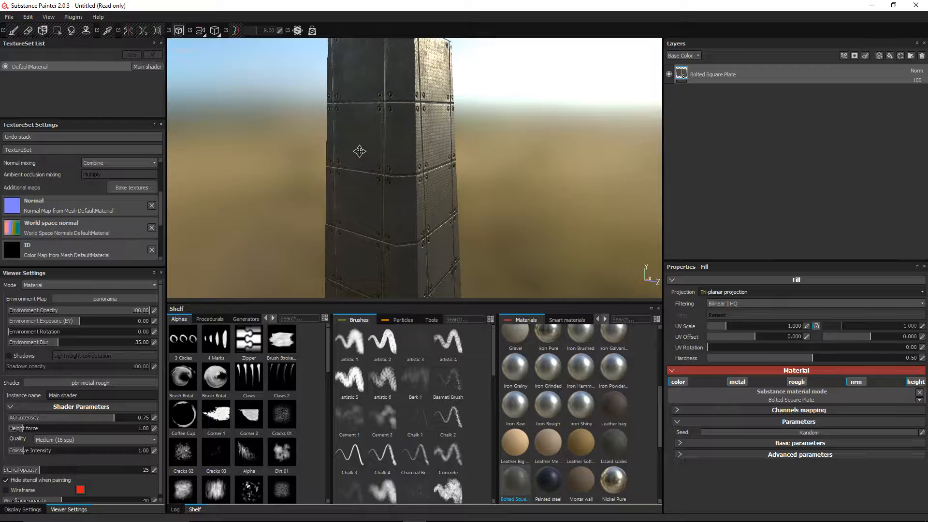
pyautogui.keyDown('alt'); pyautogui.moveTo(362, 149); pyautogui.dragTo(501, 143); pyautogui.keyUp('alt')
pyautogui.keyDown('alt'); pyautogui.moveTo(347, 160); pyautogui.dragTo(444, 176); pyautogui.keyUp('alt')
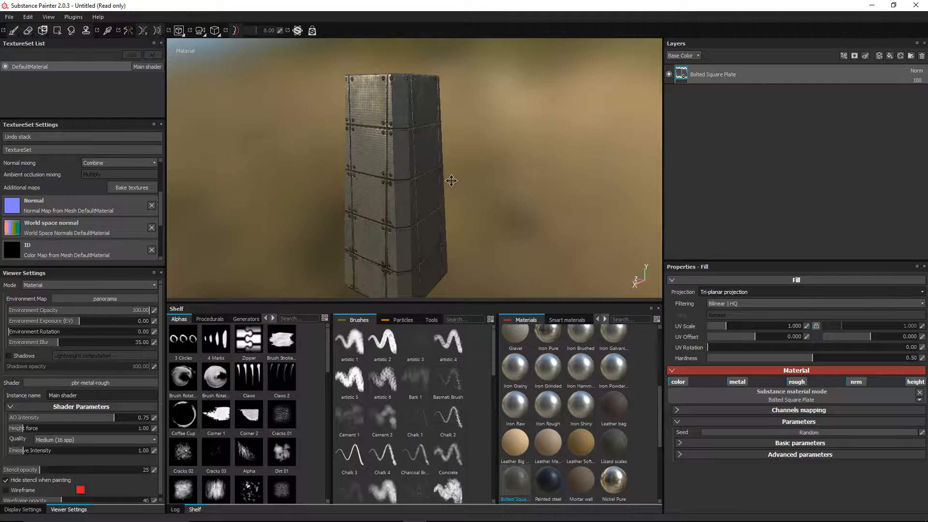
pyautogui.keyDown('alt'); pyautogui.moveTo(451, 180); pyautogui.dragTo(471, 164, button='middle'); pyautogui.keyUp('alt')
pyautogui.keyDown('alt'); pyautogui.moveTo(380, 185); pyautogui.dragTo(405, 159); pyautogui.keyUp('alt')
pyautogui.scroll(5, 403, 139)
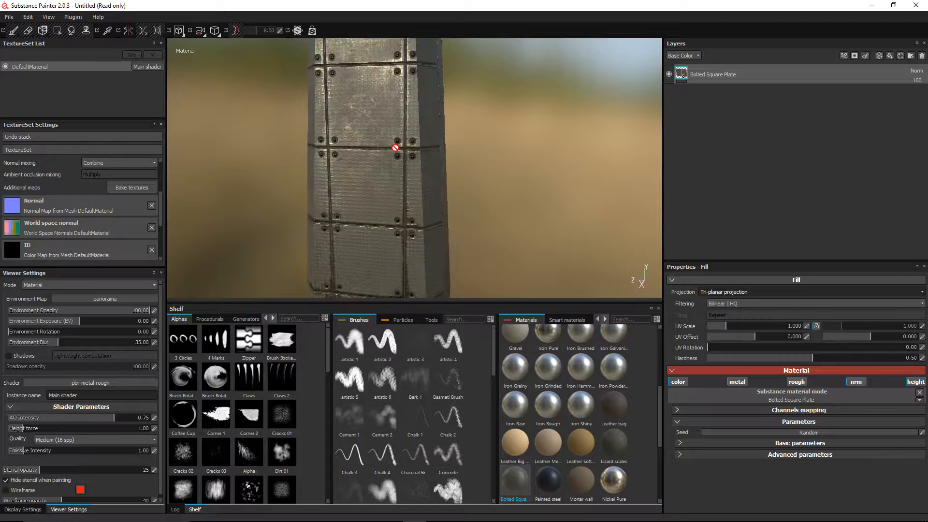
pyautogui.scroll(-5, 322, 134)
pyautogui.keyDown('alt'); pyautogui.moveTo(339, 169); pyautogui.dragTo(426, 172); pyautogui.keyUp('alt')
pyautogui.keyDown('alt'); pyautogui.moveTo(426, 172); pyautogui.dragTo(431, 125, button='middle'); pyautogui.keyUp('alt')
pyautogui.scroll(-3, 418, 158)
pyautogui.keyDown('alt'); pyautogui.moveTo(413, 159); pyautogui.dragTo(409, 177); pyautogui.keyUp('alt')
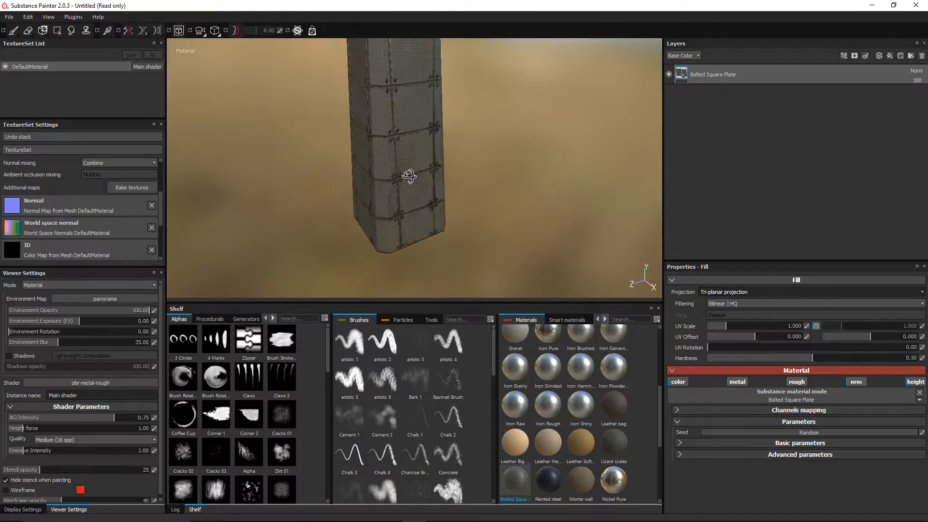
pyautogui.keyDown('alt'); pyautogui.moveTo(427, 159); pyautogui.dragTo(429, 181, button='middle'); pyautogui.keyUp('alt')
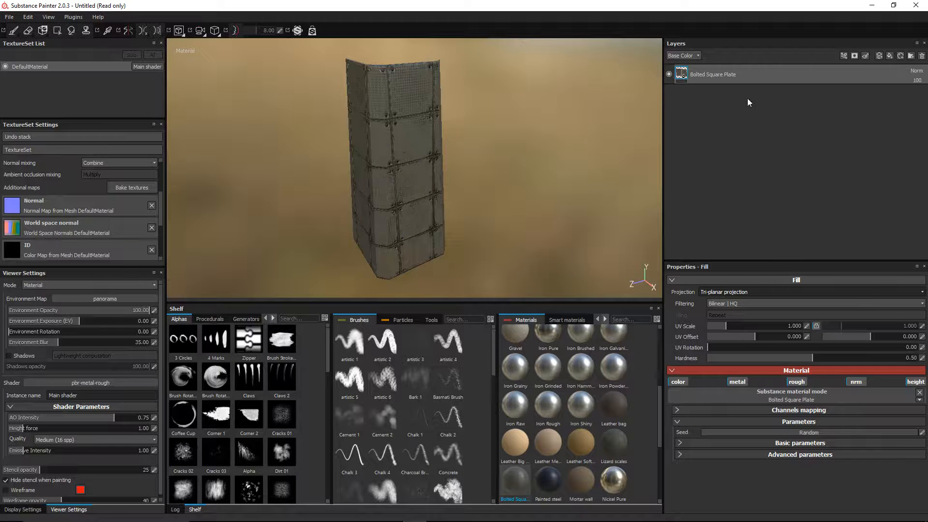
pyautogui.keyDown('alt'); pyautogui.moveTo(441, 186); pyautogui.dragTo(442, 168); pyautogui.keyUp('alt')
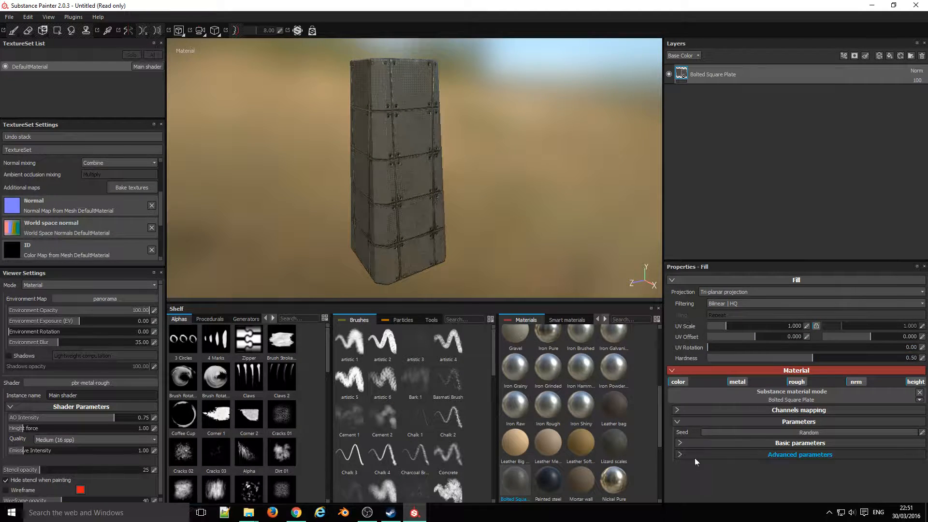
# Step: Expand the material's Advanced parameters, Basic parameters and Channels mapping sections
pyautogui.click(679, 455)
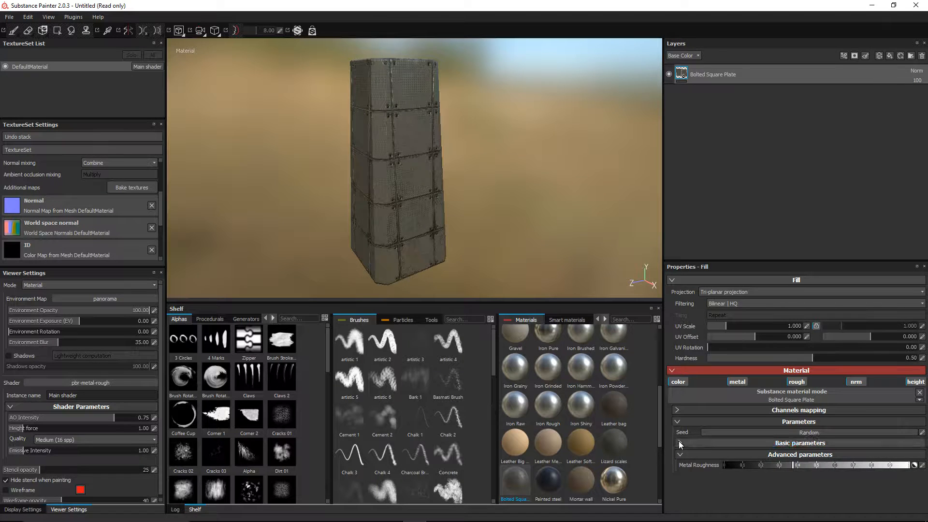
pyautogui.click(680, 442)
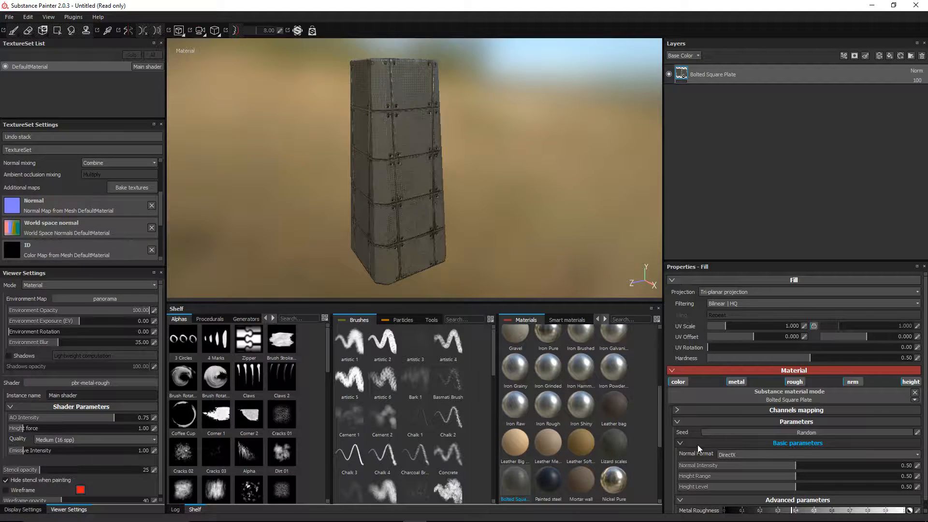
pyautogui.click(676, 421)
pyautogui.click(677, 420)
pyautogui.click(677, 410)
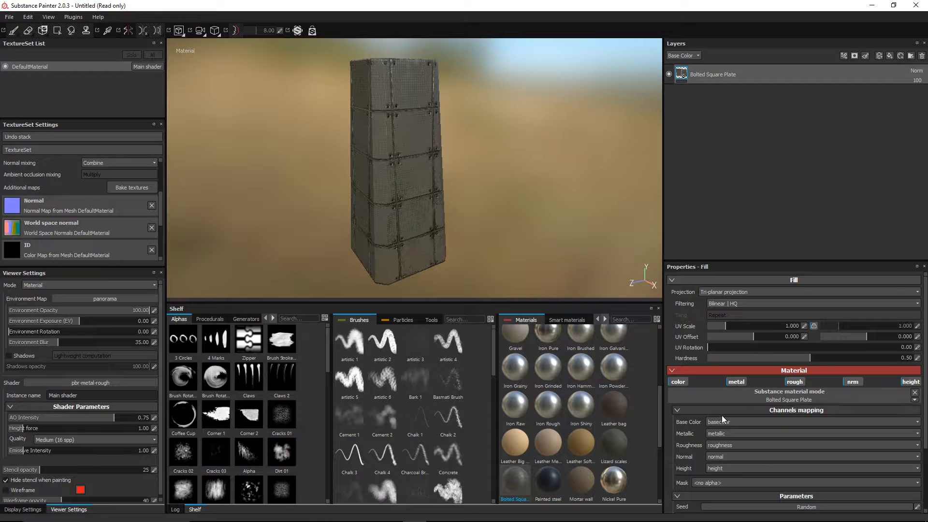
pyautogui.scroll(-3, 722, 416)
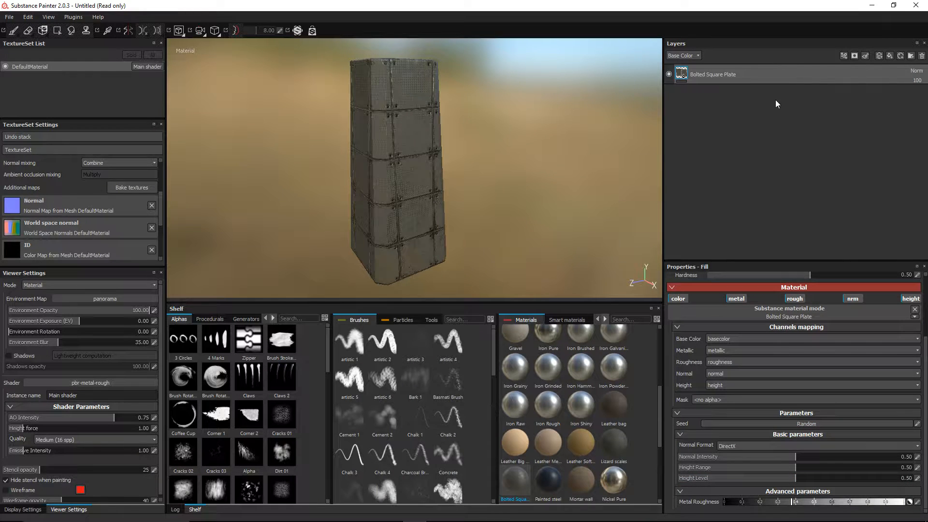
# Step: Add Fill layer 1 above the plates with its roughness, normal and height channels turned off
pyautogui.click(889, 56)
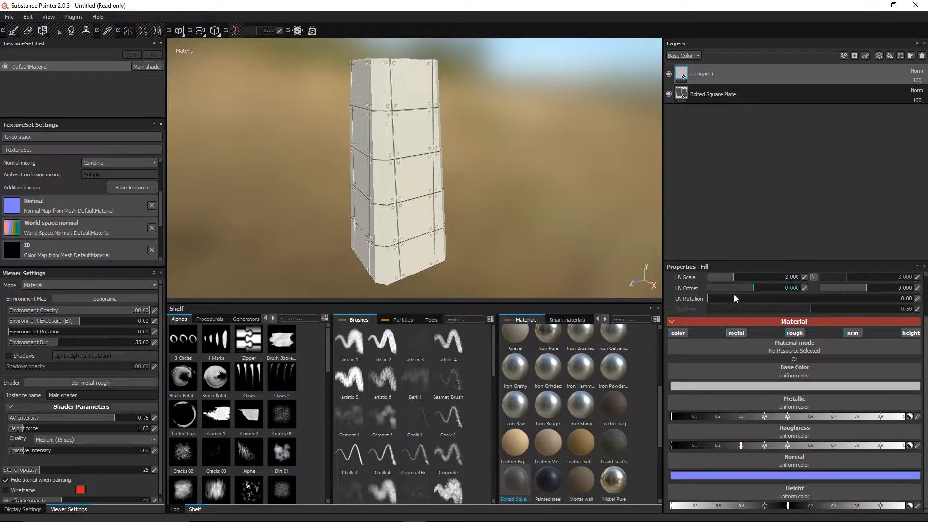
pyautogui.scroll(1, 754, 330)
pyautogui.click(802, 362)
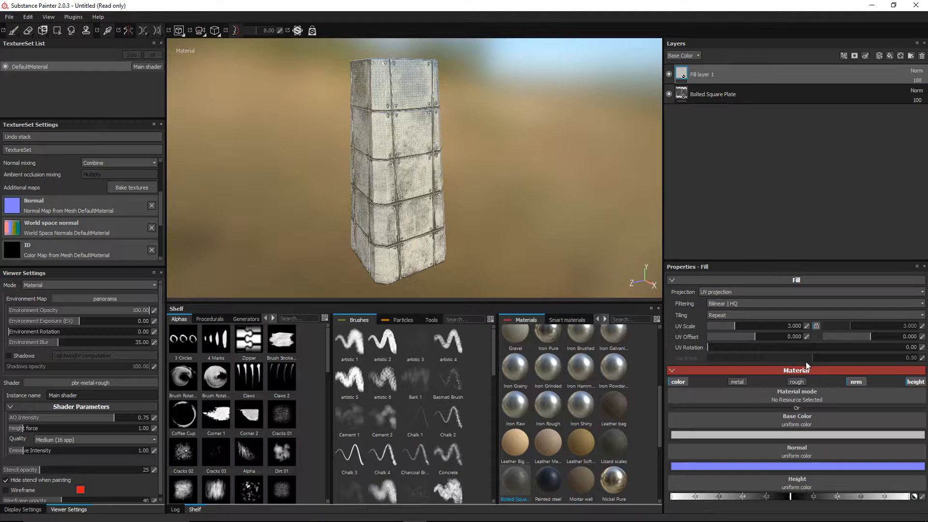
pyautogui.click(859, 381)
pyautogui.click(914, 382)
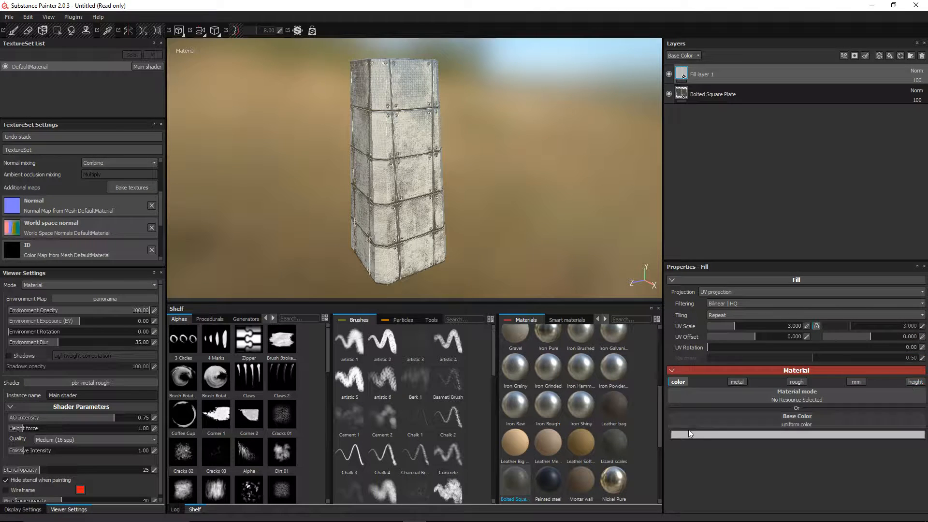
# Step: Set Fill layer 1's base colour to pure black (V 0) and face the column front-on
pyautogui.click(734, 437)
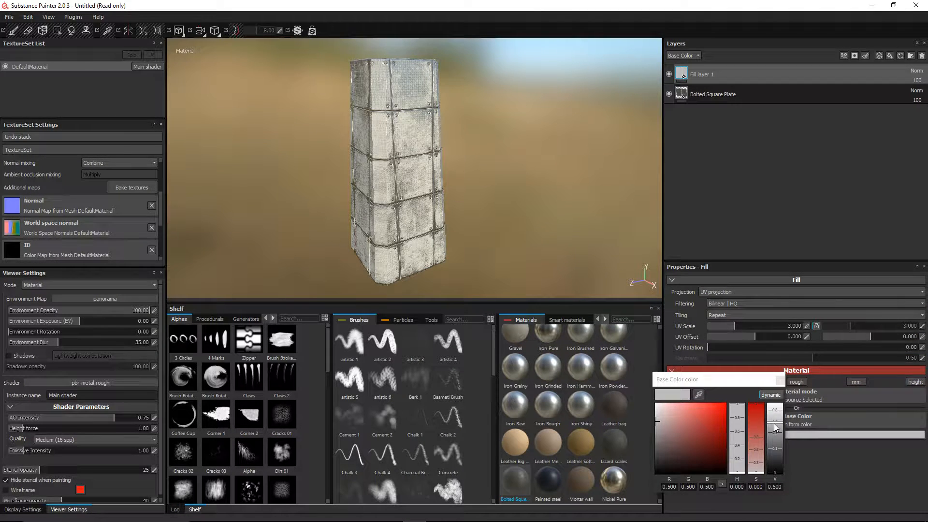
pyautogui.moveTo(775, 429); pyautogui.dragTo(778, 479)
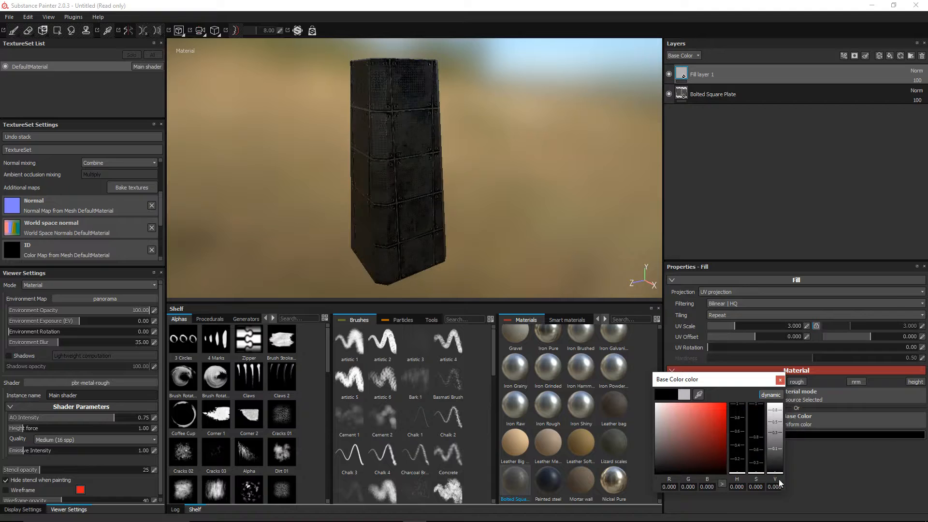
pyautogui.click(780, 380)
pyautogui.moveTo(413, 184)
pyautogui.keyDown('alt'); pyautogui.mouseDown()
pyautogui.moveTo(369, 145)
pyautogui.moveTo(359, 169)
pyautogui.moveTo(468, 143)
pyautogui.moveTo(447, 176)
pyautogui.moveTo(427, 181)
pyautogui.mouseUp(); pyautogui.keyUp('alt')
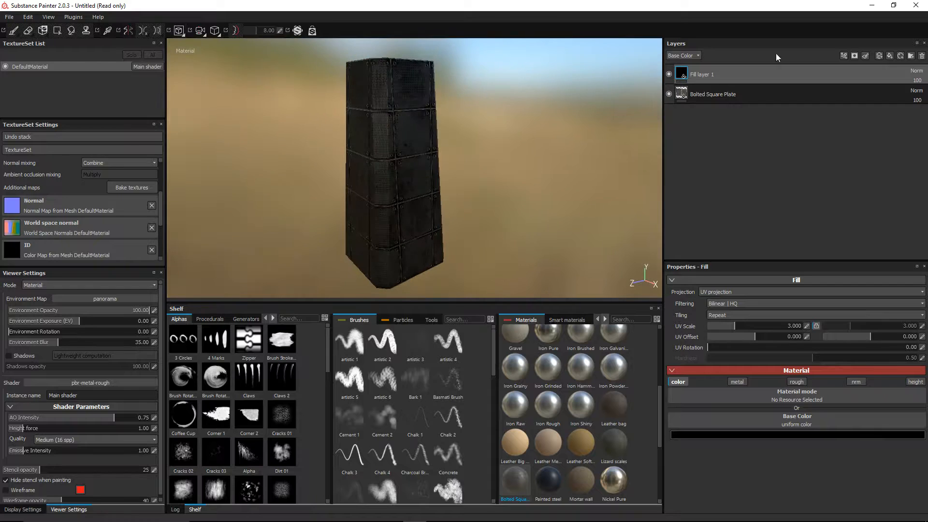
pyautogui.scroll(5, 483, 162)
pyautogui.keyDown('alt'); pyautogui.moveTo(483, 161); pyautogui.dragTo(519, 140); pyautogui.keyUp('alt')
# Step: Set Fill layer 1's blend mode to Passthrough at 83 opacity
pyautogui.click(918, 71)
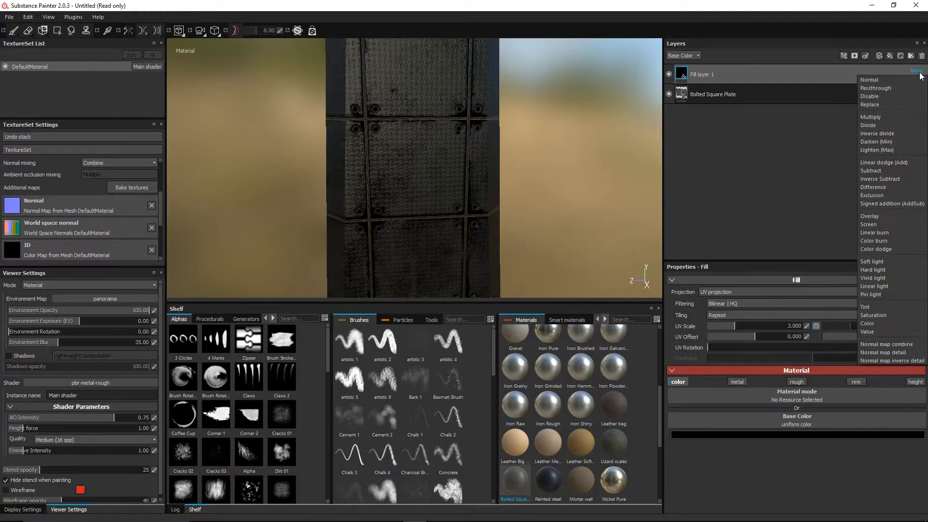
pyautogui.click(900, 162)
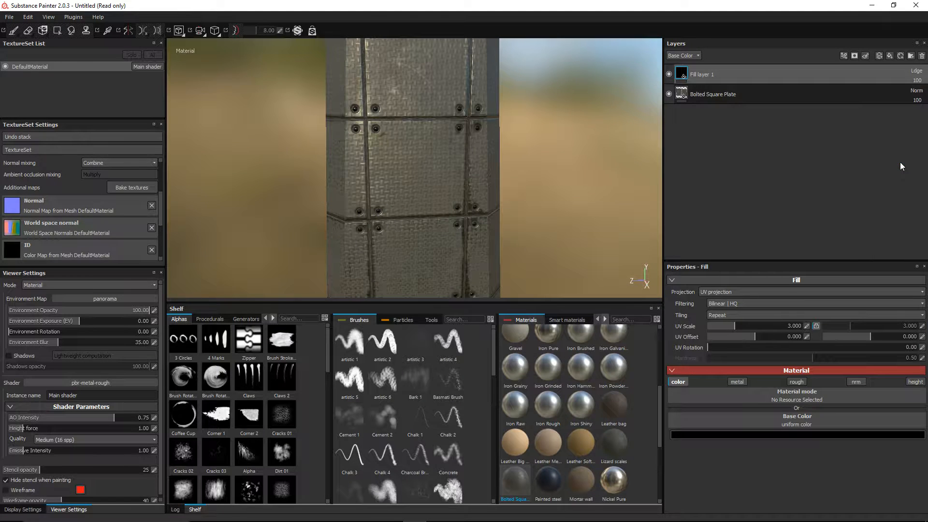
pyautogui.click(916, 71)
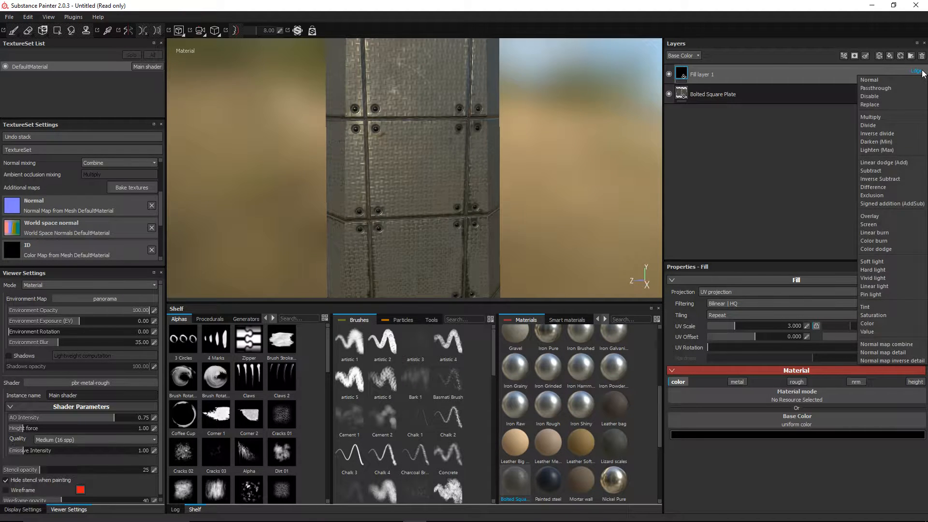
pyautogui.click(897, 88)
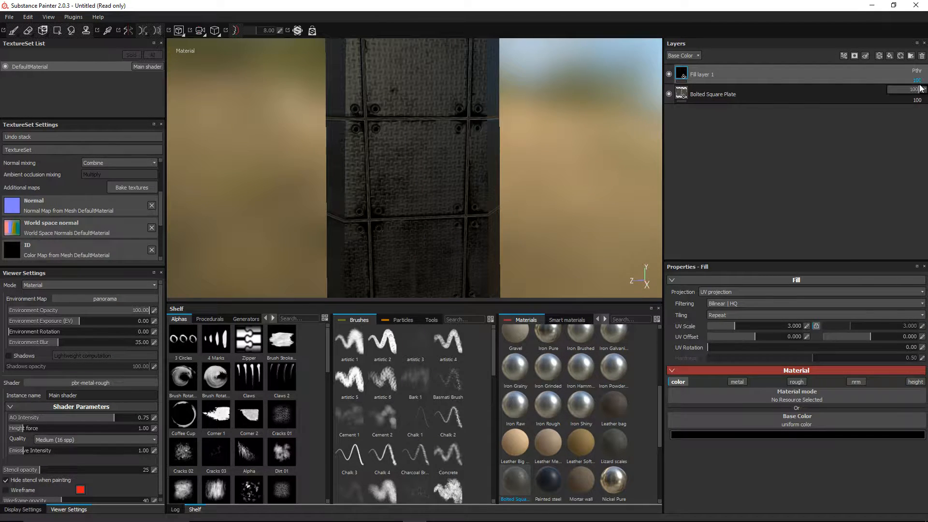
pyautogui.moveTo(917, 89); pyautogui.dragTo(910, 90)
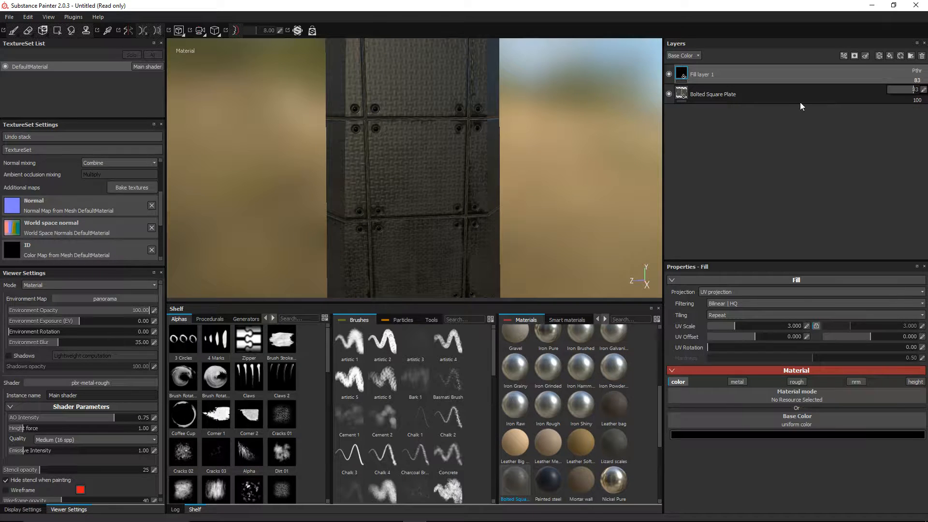
# Step: Enable the rough channel, raise Roughness, and orbit around to inspect the pillar
pyautogui.click(795, 383)
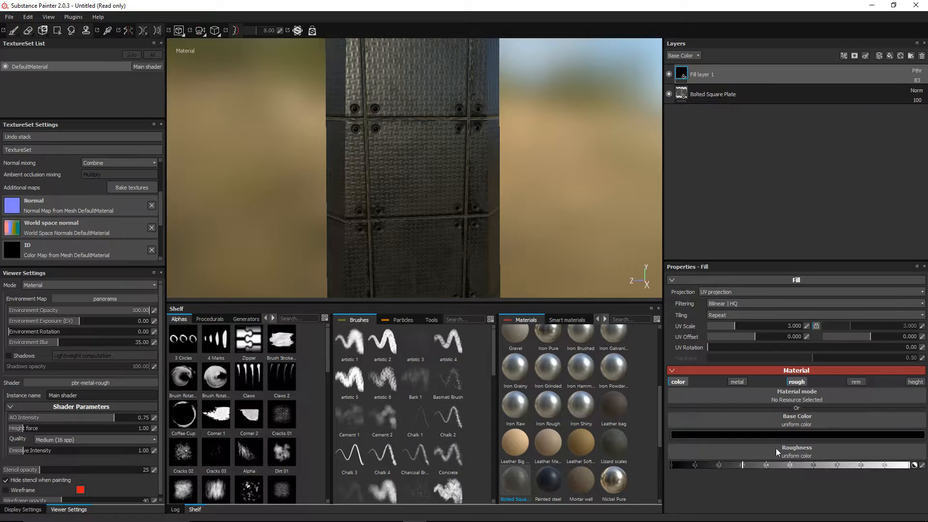
pyautogui.moveTo(759, 463); pyautogui.dragTo(823, 469)
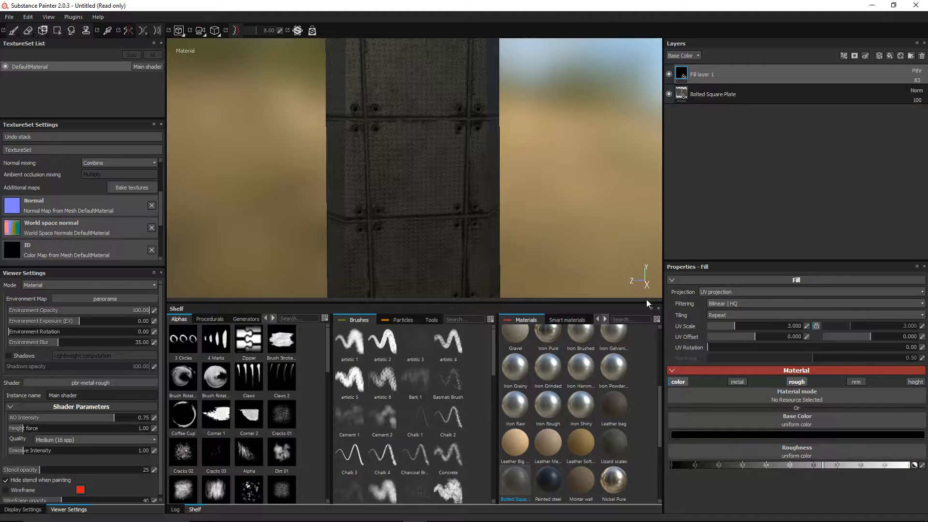
pyautogui.keyDown('alt'); pyautogui.moveTo(368, 149); pyautogui.dragTo(273, 132); pyautogui.keyUp('alt')
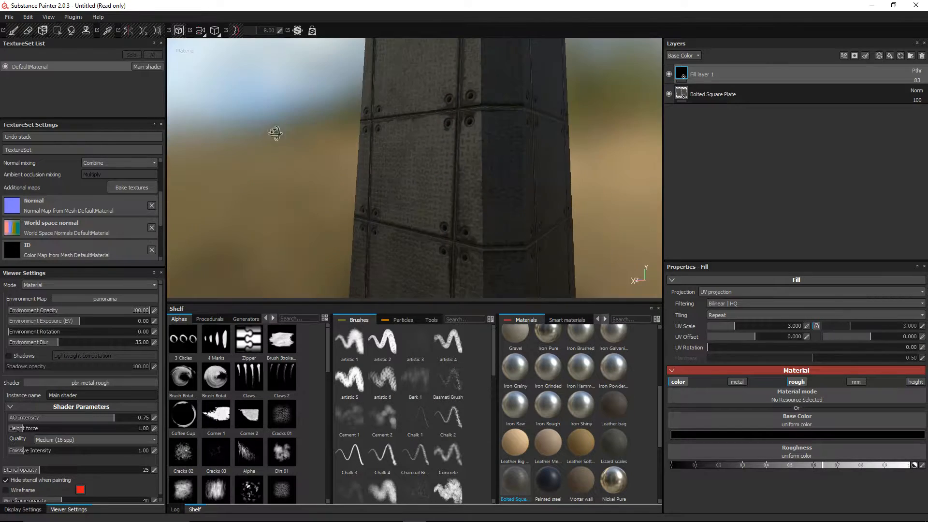
pyautogui.keyDown('alt'); pyautogui.moveTo(398, 137); pyautogui.dragTo(469, 159); pyautogui.keyUp('alt')
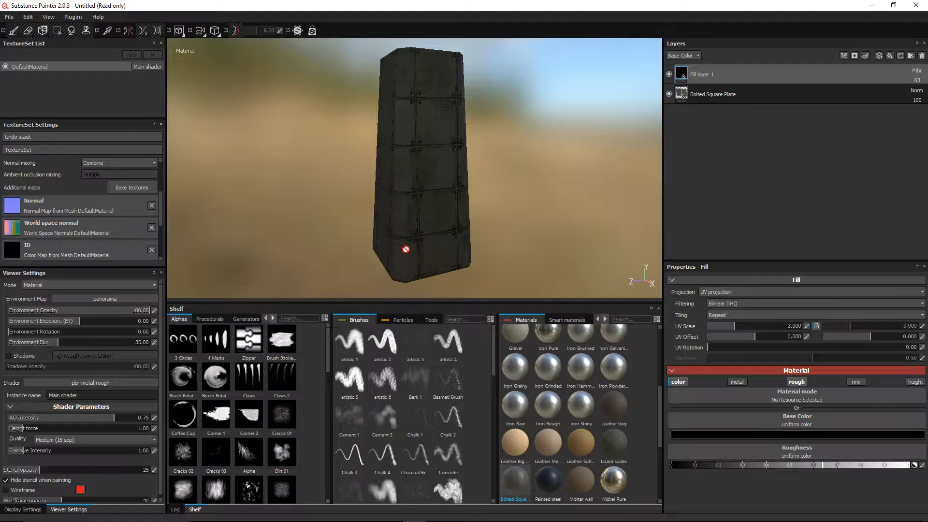
pyautogui.keyDown('alt'); pyautogui.moveTo(341, 144); pyautogui.dragTo(400, 109); pyautogui.keyUp('alt')
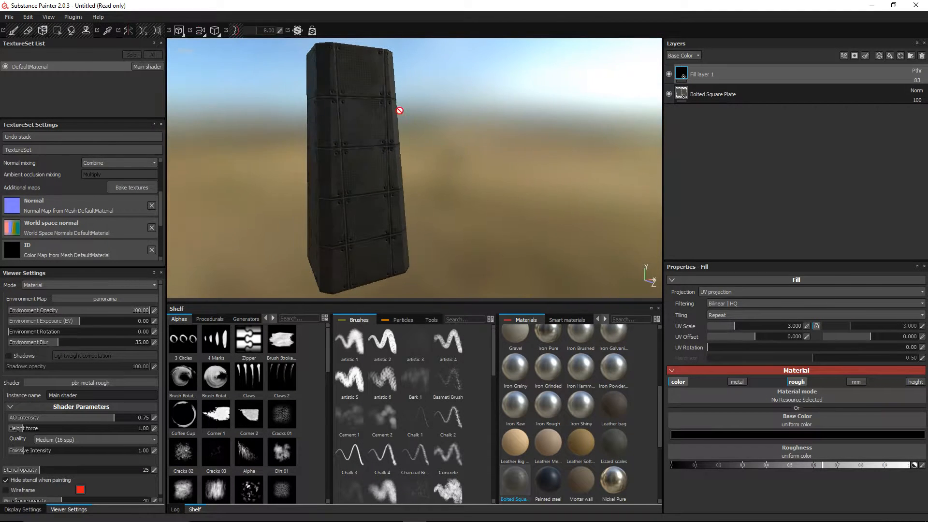
pyautogui.keyDown('alt'); pyautogui.moveTo(256, 178); pyautogui.dragTo(377, 173); pyautogui.keyUp('alt')
pyautogui.keyDown('alt'); pyautogui.moveTo(284, 168); pyautogui.dragTo(277, 106); pyautogui.keyUp('alt')
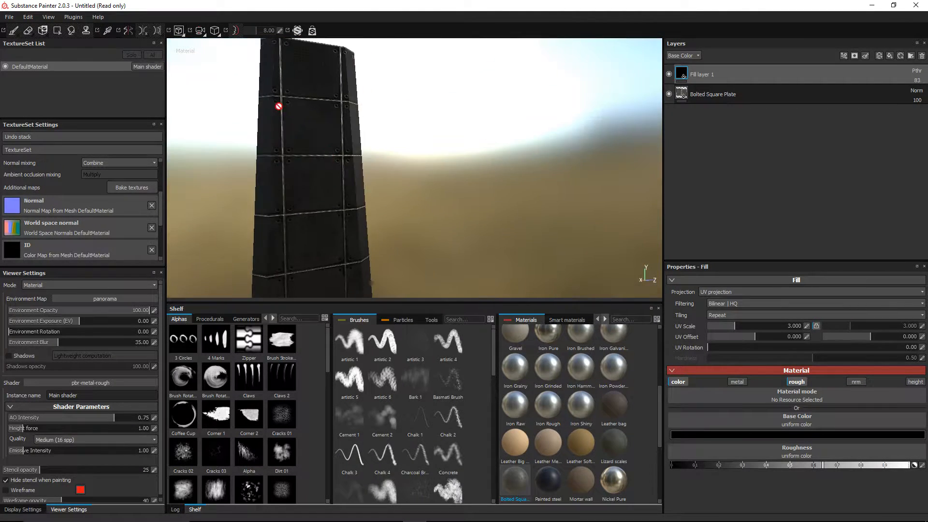
pyautogui.moveTo(342, 166)
pyautogui.keyDown('alt'); pyautogui.mouseDown()
pyautogui.moveTo(377, 169)
pyautogui.moveTo(497, 137)
pyautogui.moveTo(487, 167)
pyautogui.mouseUp(); pyautogui.keyUp('alt')
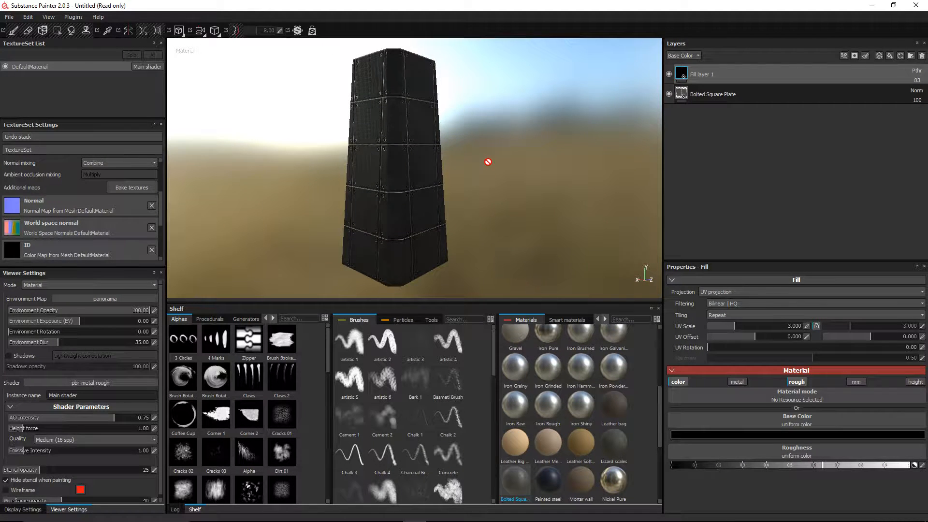
# Step: Switch to Chrome and load the textures.com home page
pyautogui.hotkey('alt', 'Tab')
pyautogui.hotkey('alt', 'Tab')
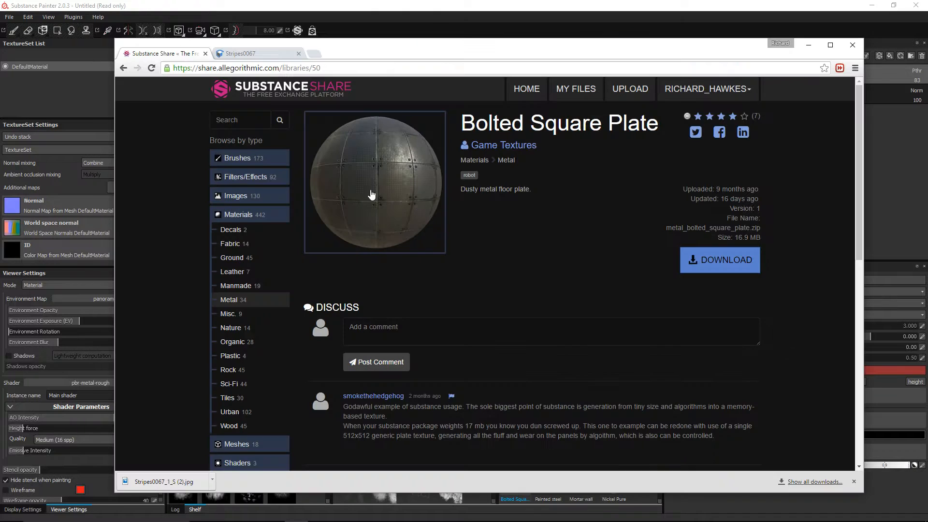
pyautogui.click(242, 53)
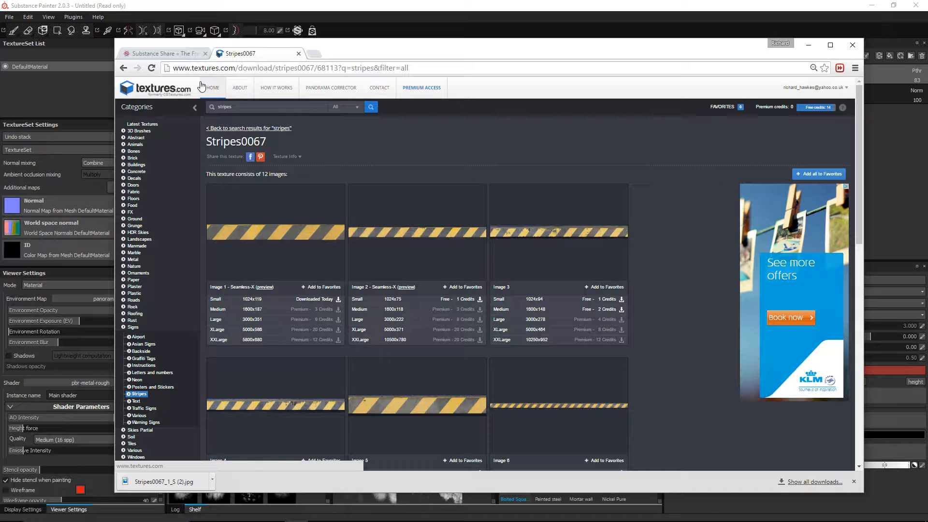
pyautogui.click(210, 68)
pyautogui.write('cgtextures.com')
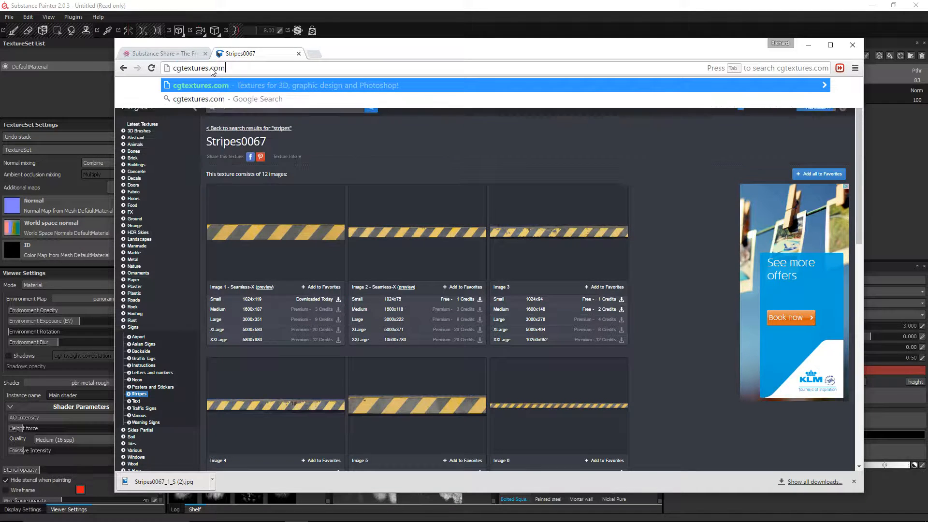
pyautogui.press('Return')
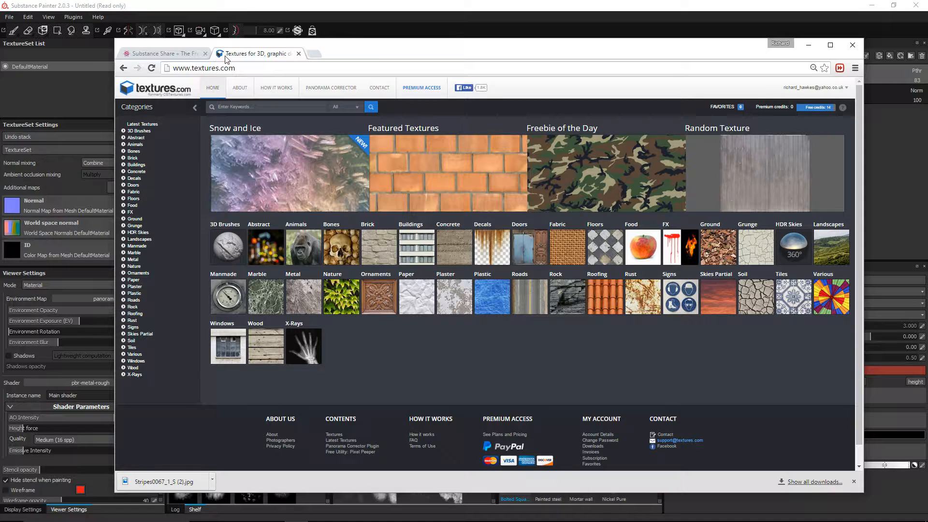
# Step: Browse the Metal texture category, then open the Buildings category
pyautogui.click(309, 300)
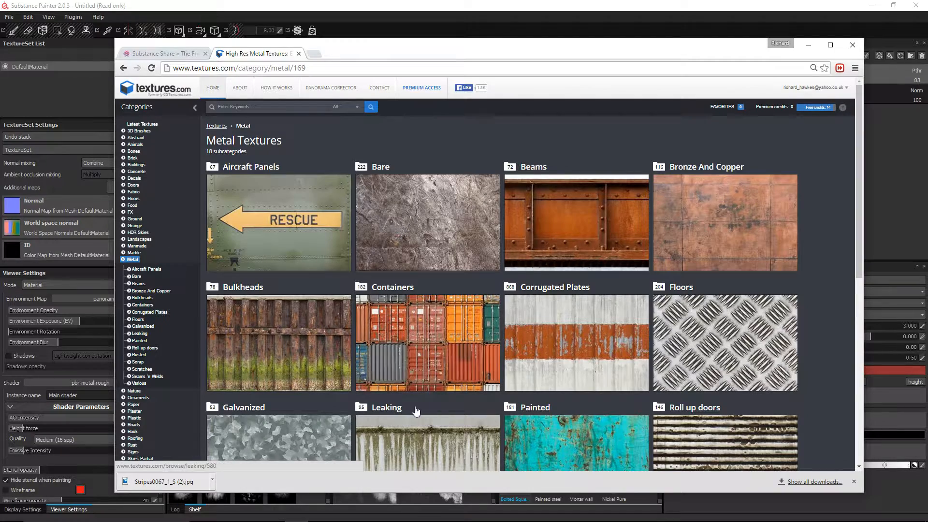
pyautogui.scroll(-3, 398, 353)
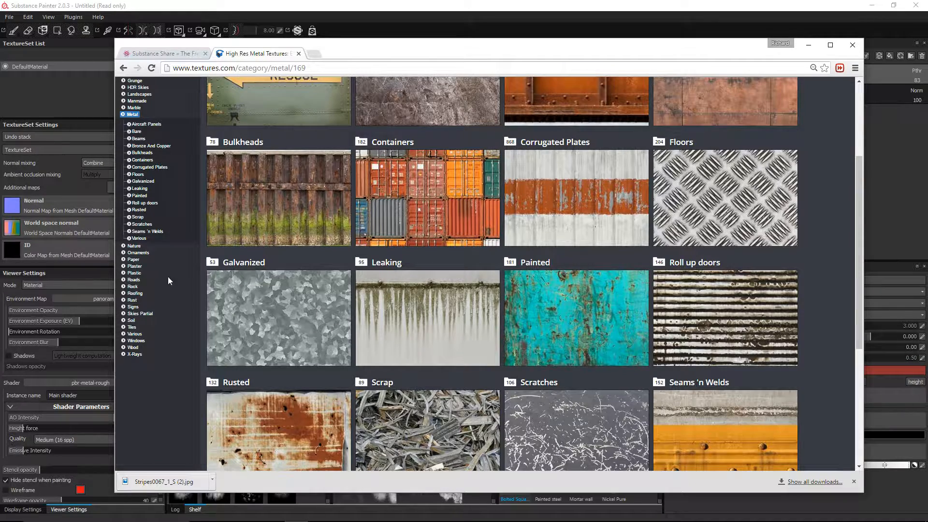
pyautogui.scroll(2, 145, 200)
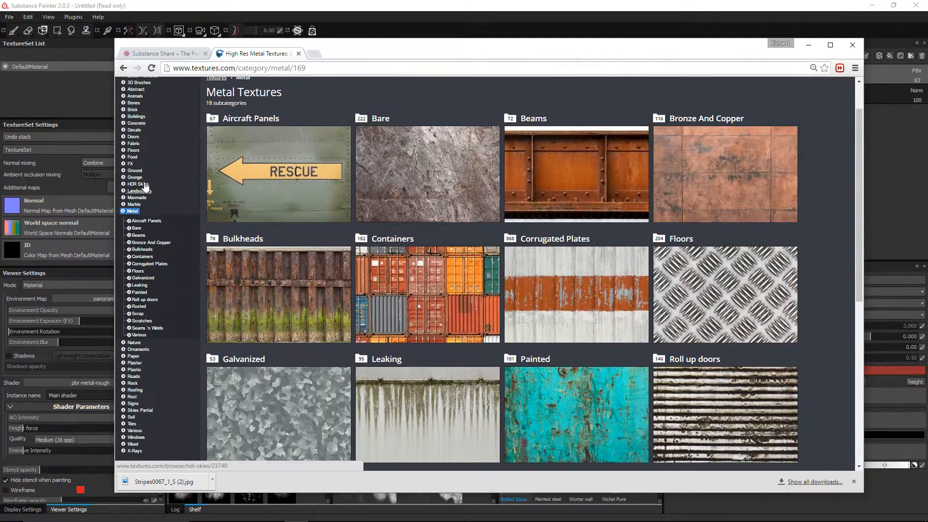
pyautogui.click(135, 117)
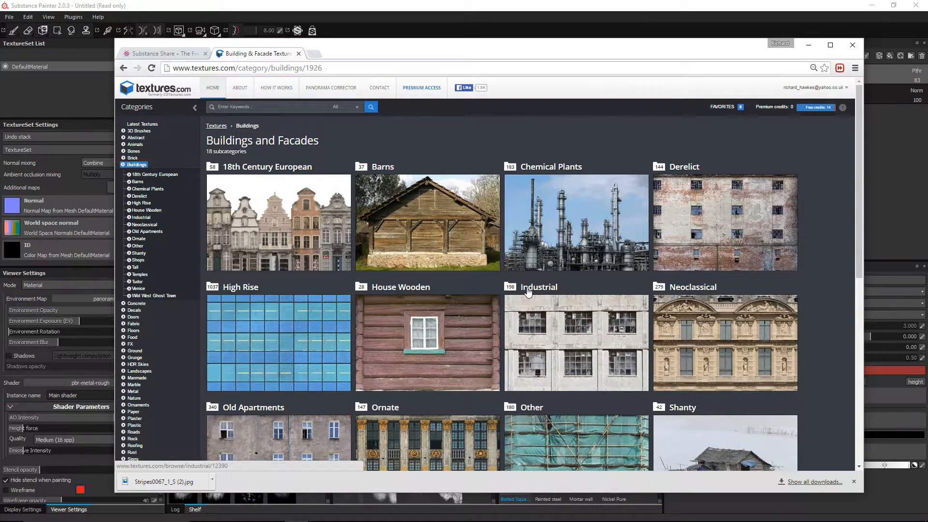
pyautogui.scroll(-1, 528, 292)
pyautogui.scroll(-2, 528, 292)
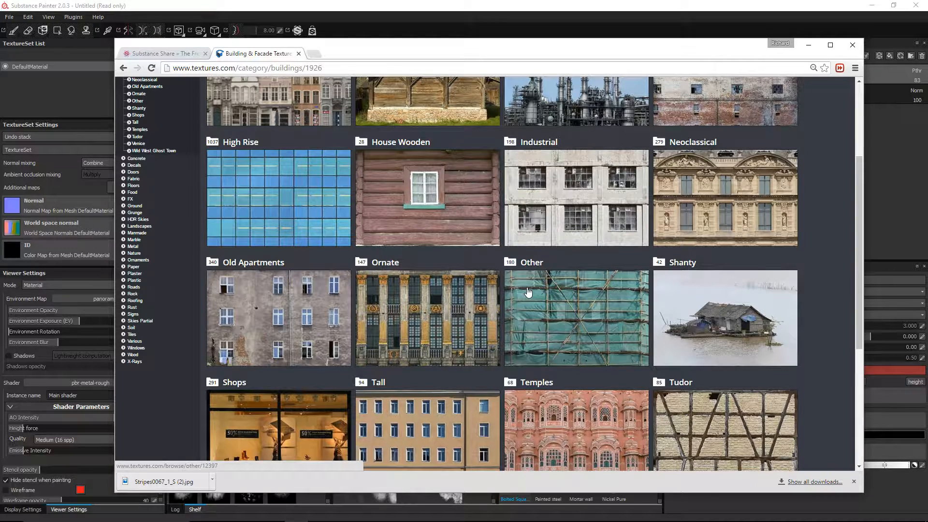
pyautogui.scroll(3, 527, 292)
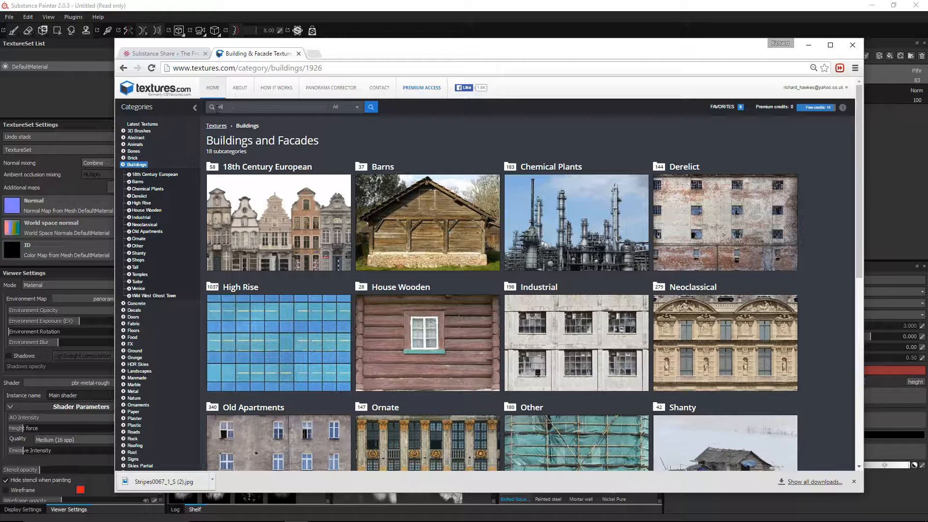
# Step: Search textures.com for 'stripes' and open the Stripes0067 texture page
pyautogui.write('ri')
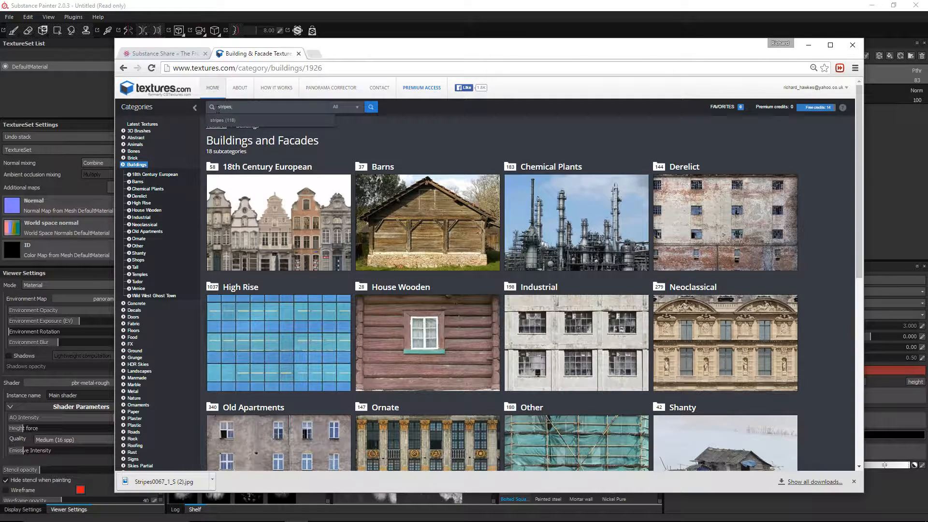
pyautogui.write('pes')
pyautogui.press('Return')
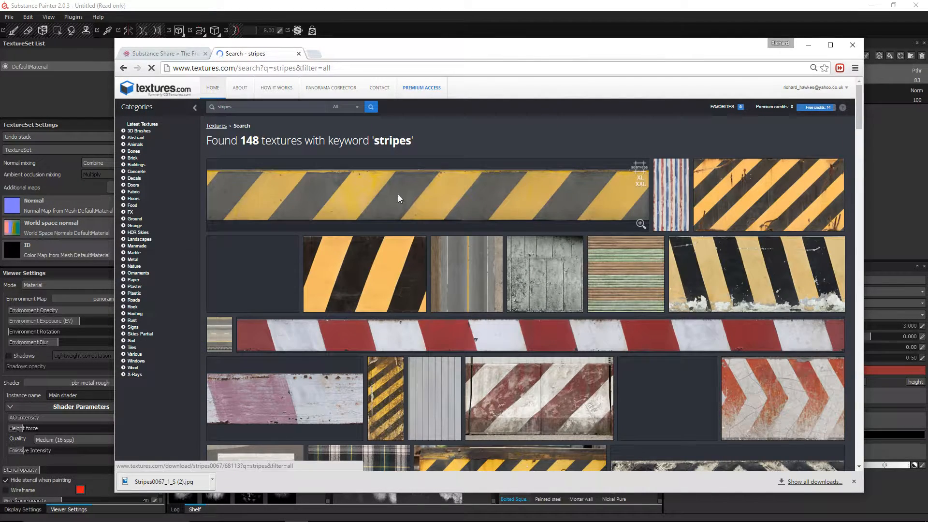
pyautogui.click(398, 198)
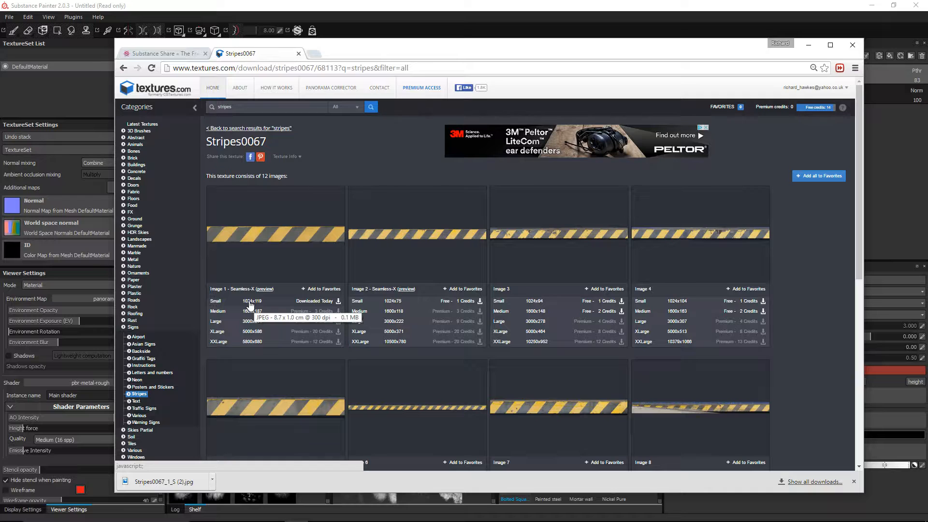
# Step: Show the downloaded Stripes0067_1_S (2).jpg in its Downloads folder
pyautogui.click(212, 482)
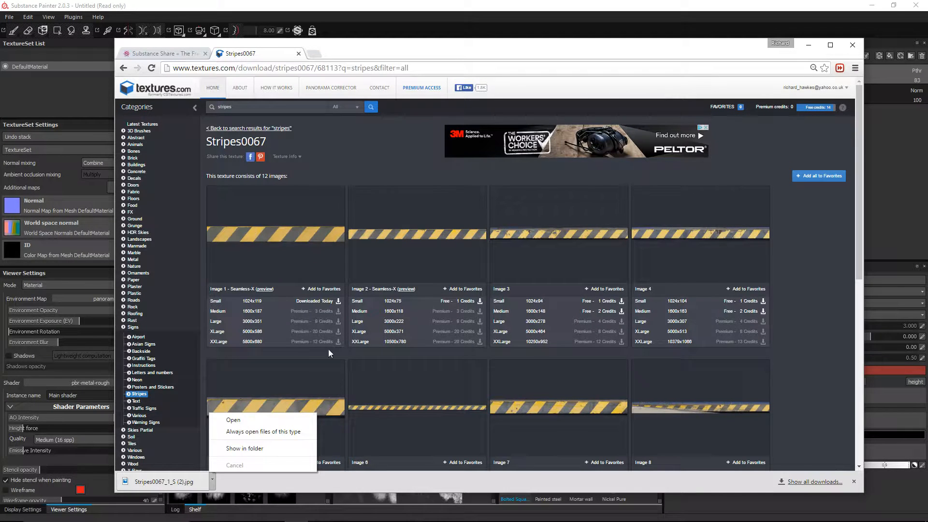
pyautogui.click(371, 483)
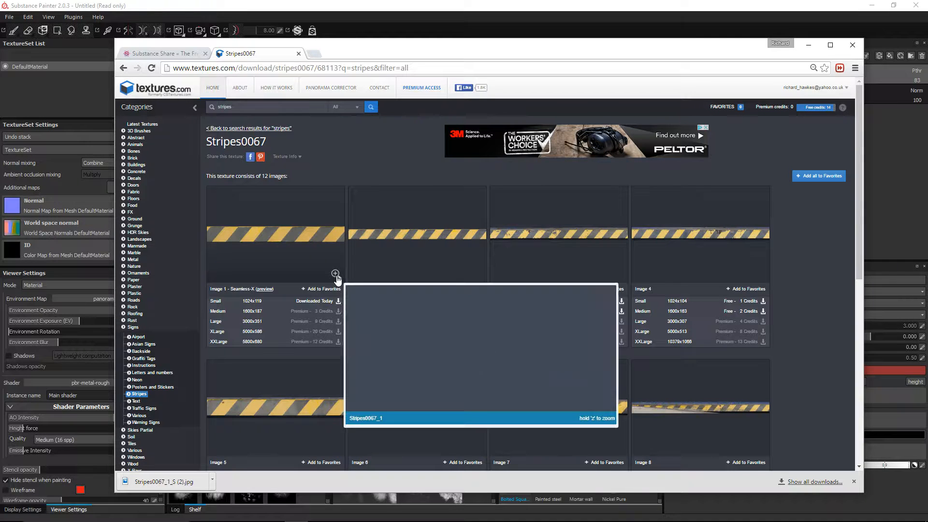
pyautogui.moveTo(337, 279)
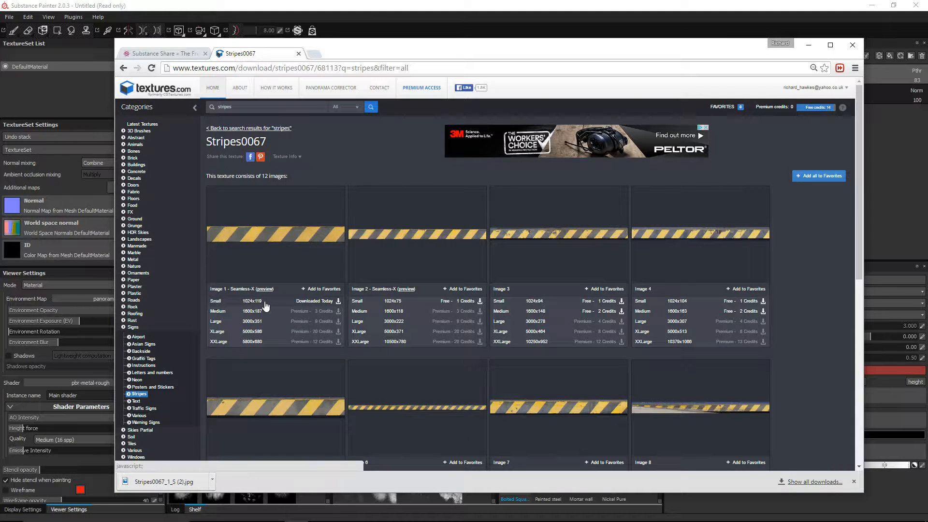
pyautogui.click(211, 485)
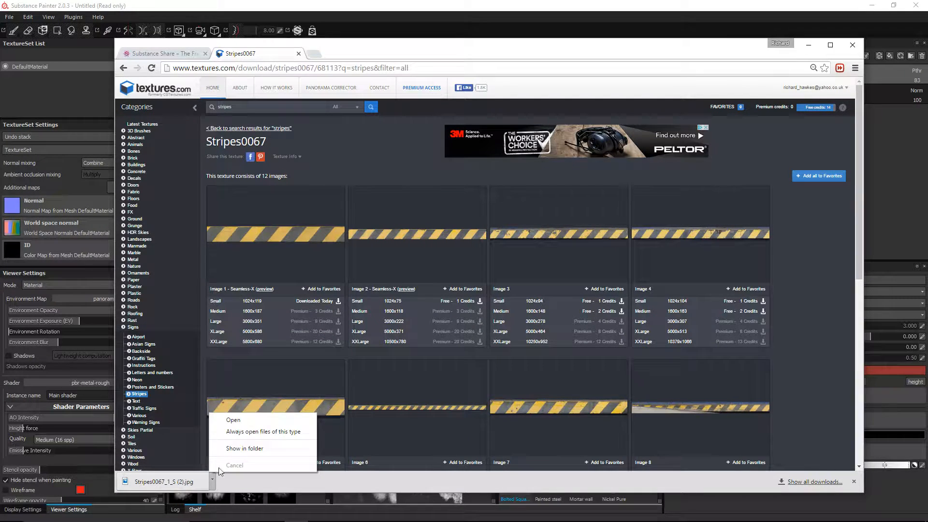
pyautogui.click(222, 450)
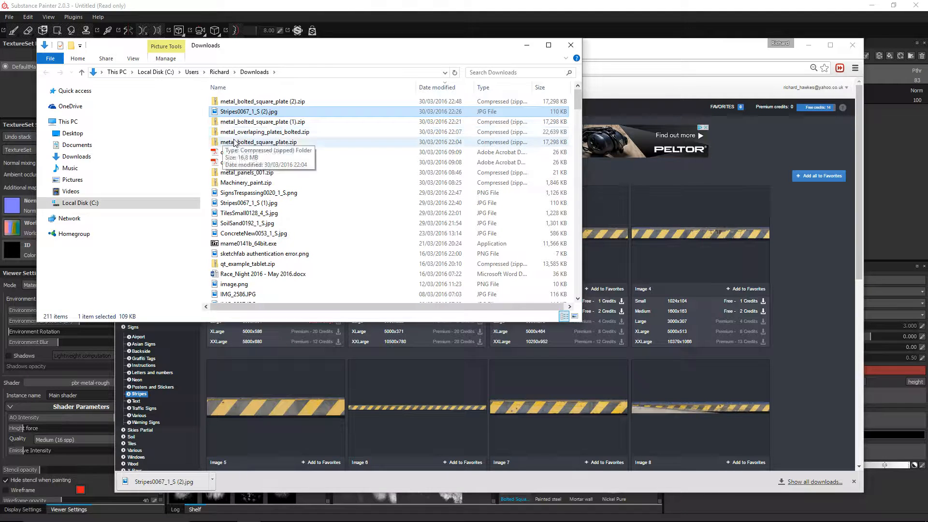
# Step: Place the Downloads window beside Substance Painter and show the Textures shelf category
pyautogui.click(617, 11)
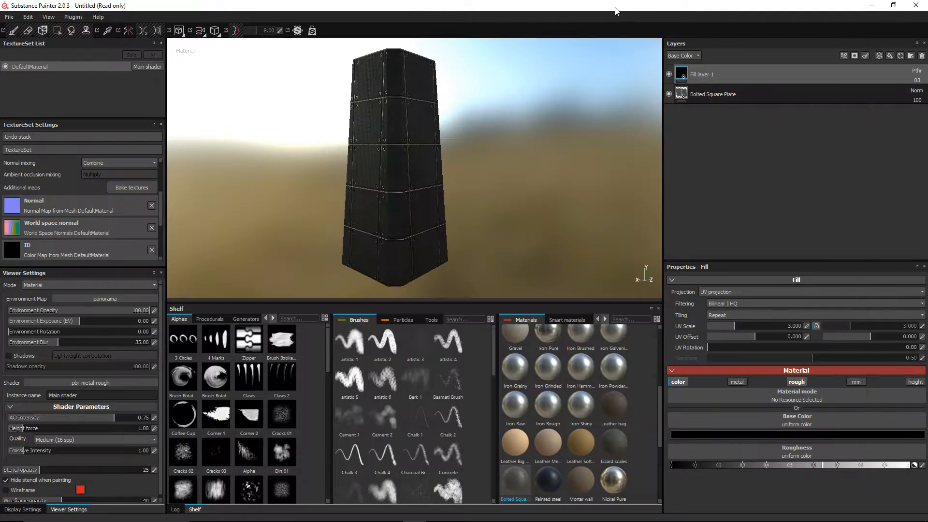
pyautogui.hotkey('alt', 'Tab')
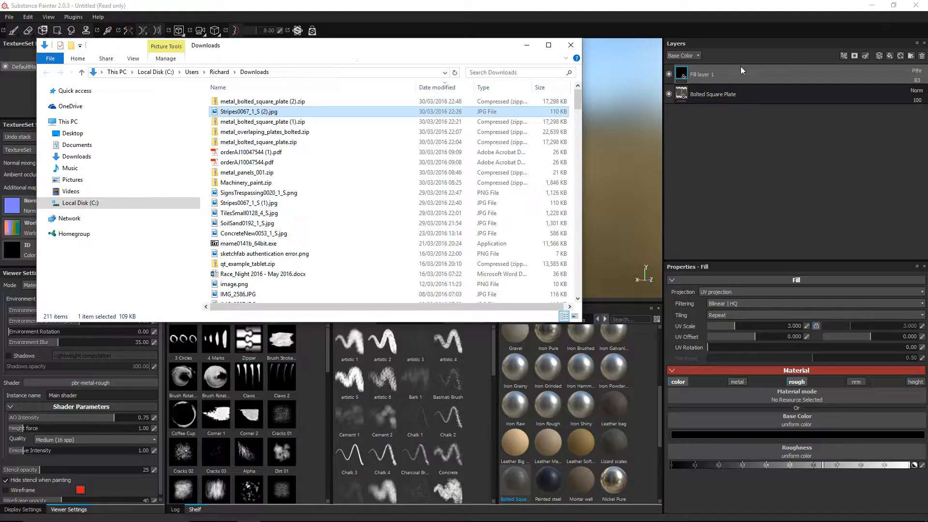
pyautogui.moveTo(478, 53); pyautogui.dragTo(871, 54)
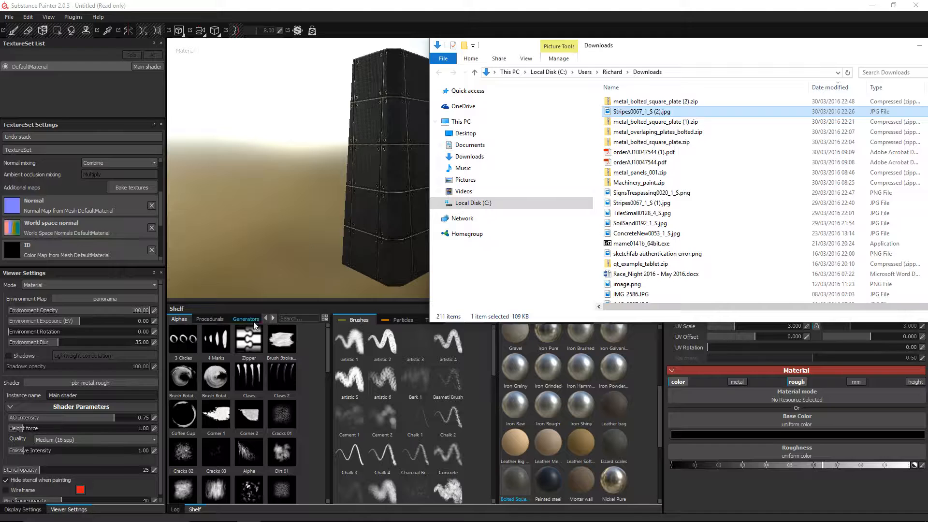
pyautogui.click(273, 317)
pyautogui.click(272, 317)
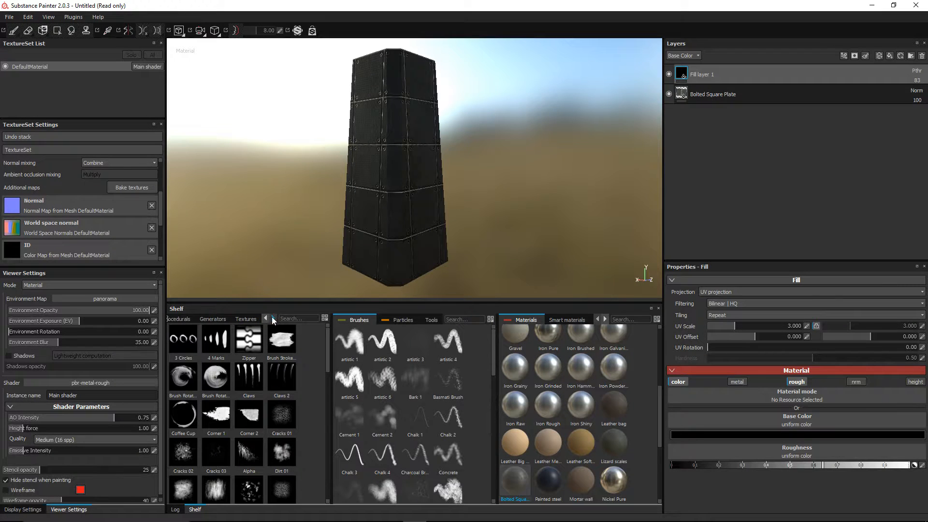
pyautogui.click(245, 319)
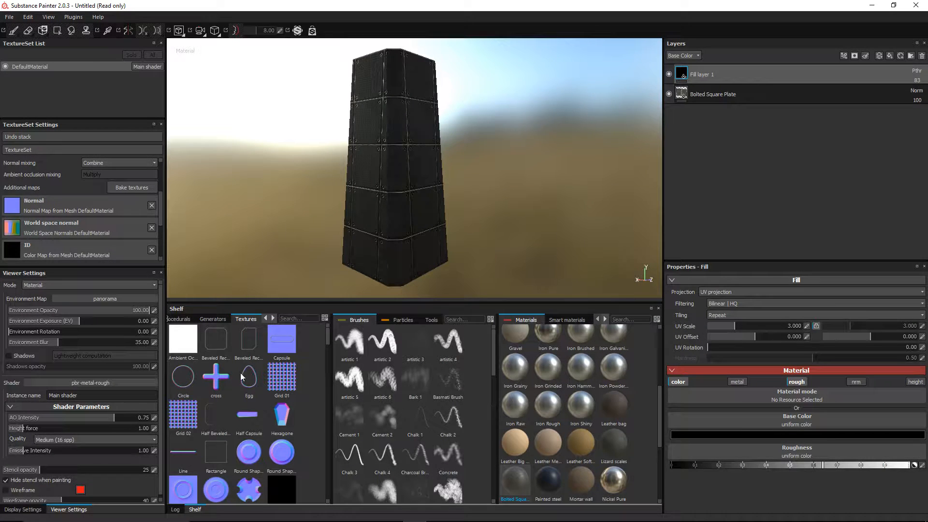
# Step: Drag the Stripes0067 JPG onto the shelf and import it into the project
pyautogui.hotkey('alt', 'Tab')
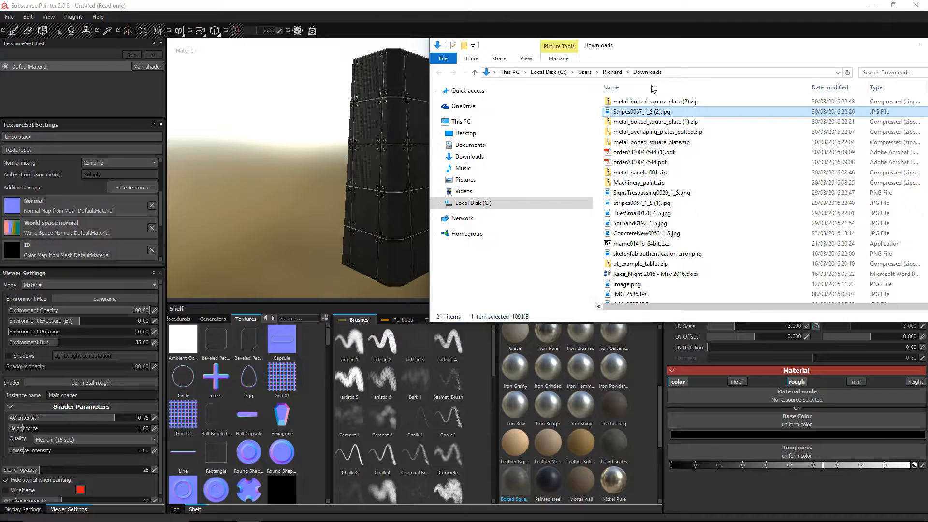
pyautogui.moveTo(640, 115); pyautogui.dragTo(250, 412)
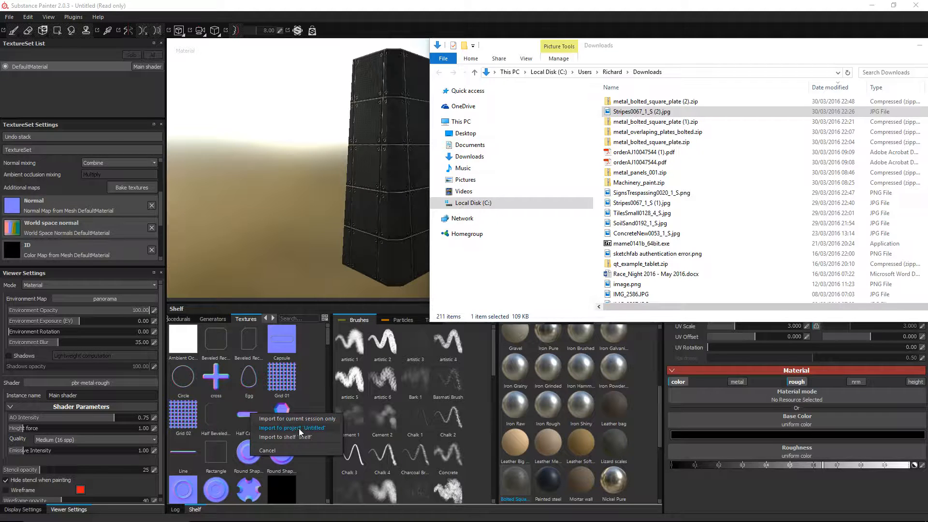
pyautogui.click(301, 437)
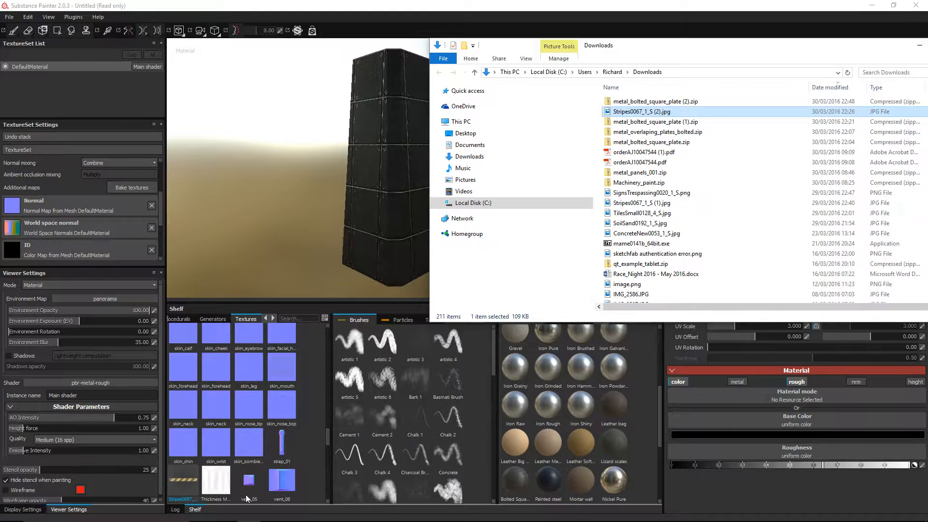
pyautogui.click(390, 5)
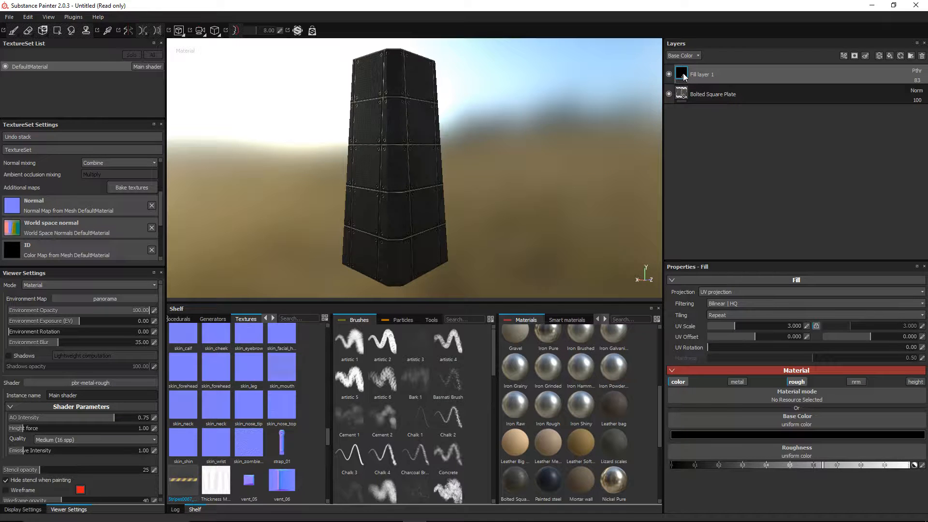
# Step: Add and delete a stray Fill layer 2, then add paint Layer 1 above Fill layer 1
pyautogui.doubleClick(701, 75)
pyautogui.click(889, 55)
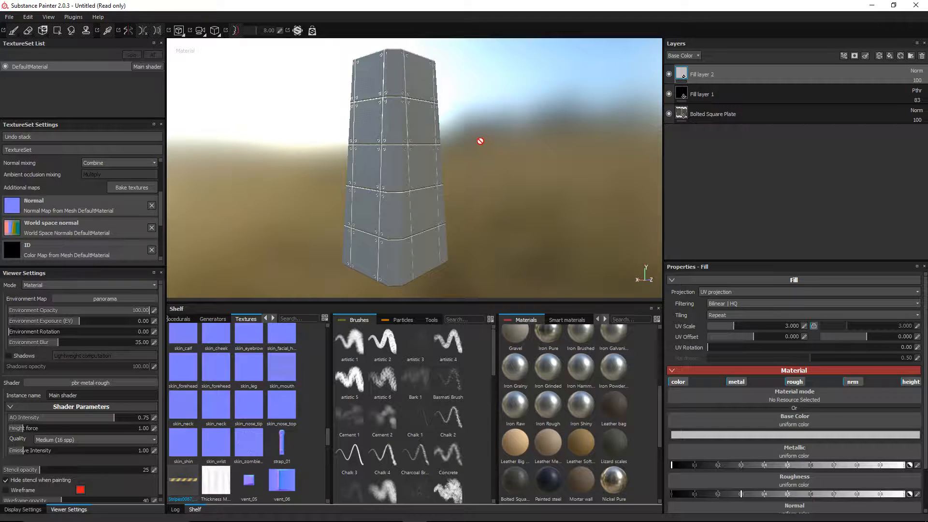
pyautogui.click(921, 56)
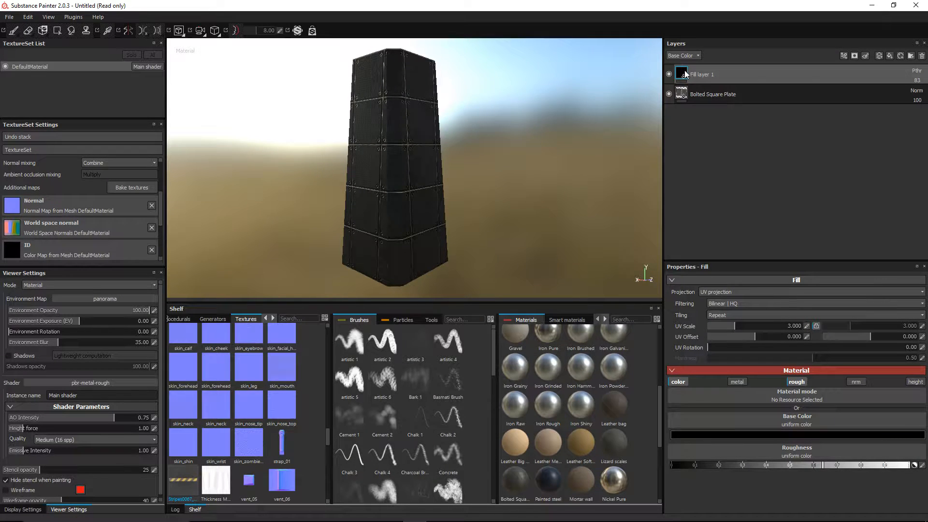
pyautogui.click(879, 56)
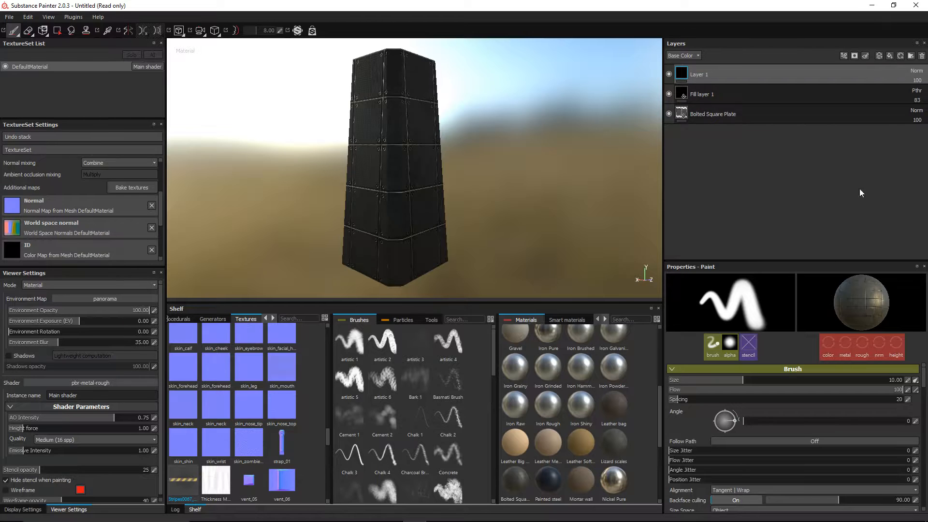
# Step: Clear the brush alpha and turn off metal, rough, nrm and height for painting
pyautogui.scroll(-3, 760, 413)
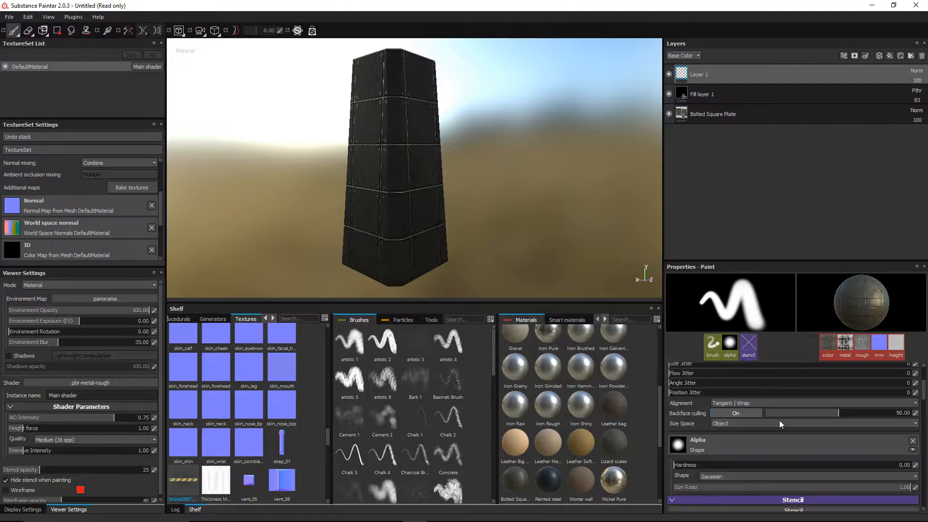
pyautogui.click(913, 440)
pyautogui.scroll(-3, 902, 439)
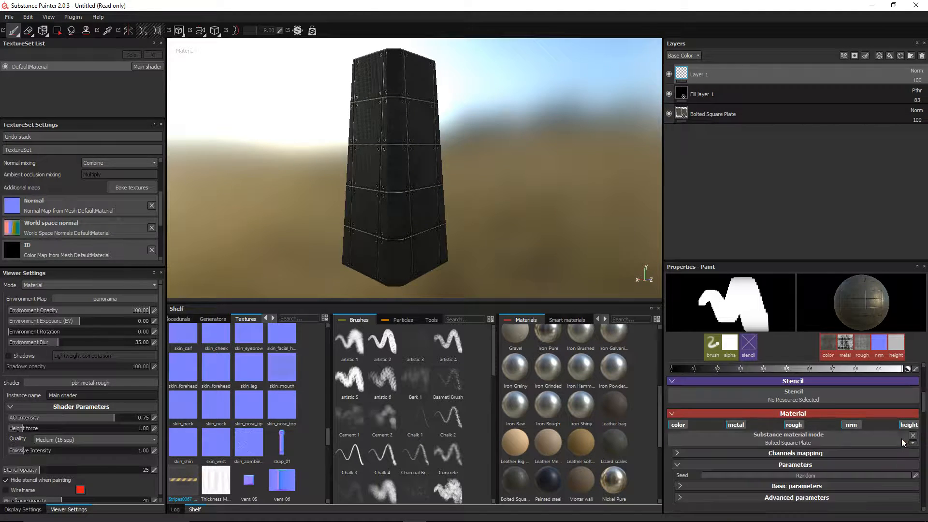
pyautogui.scroll(2, 896, 434)
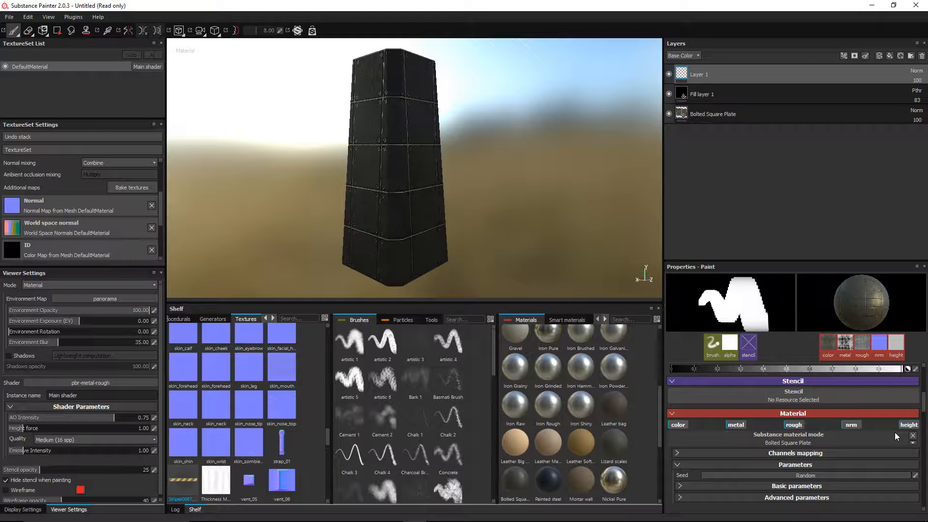
pyautogui.click(738, 425)
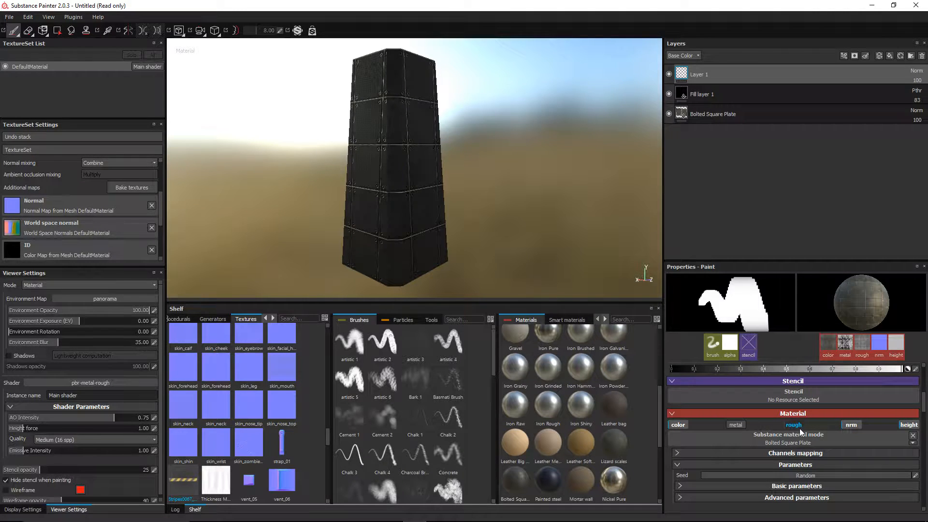
pyautogui.click(797, 425)
pyautogui.click(848, 425)
pyautogui.click(902, 426)
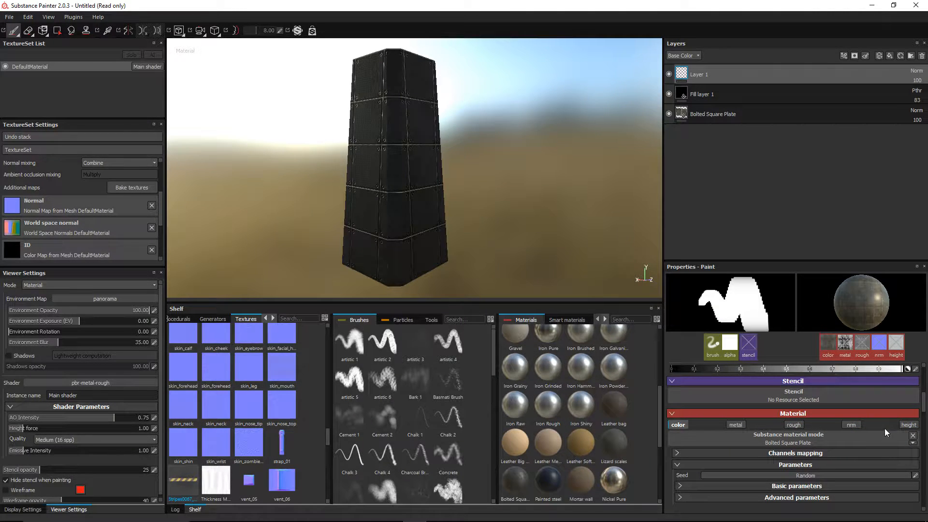
pyautogui.scroll(1, 839, 442)
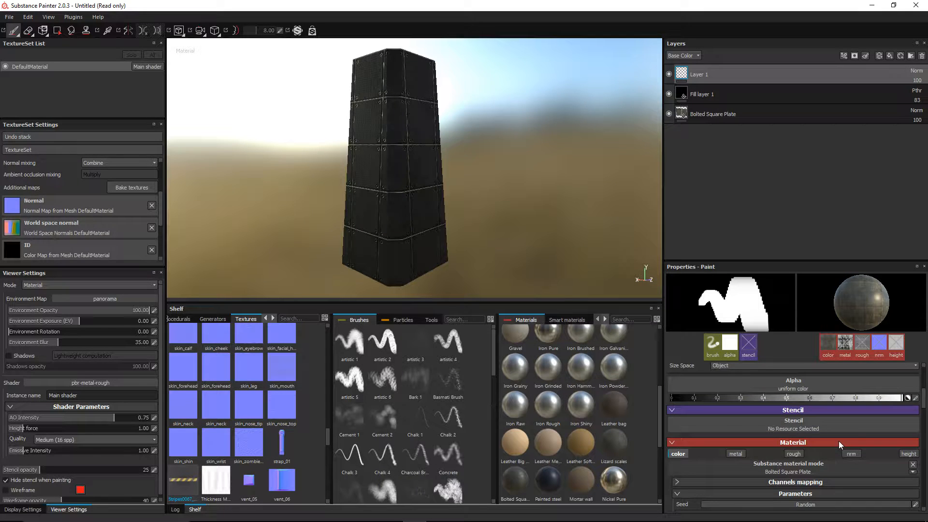
pyautogui.scroll(-1, 840, 441)
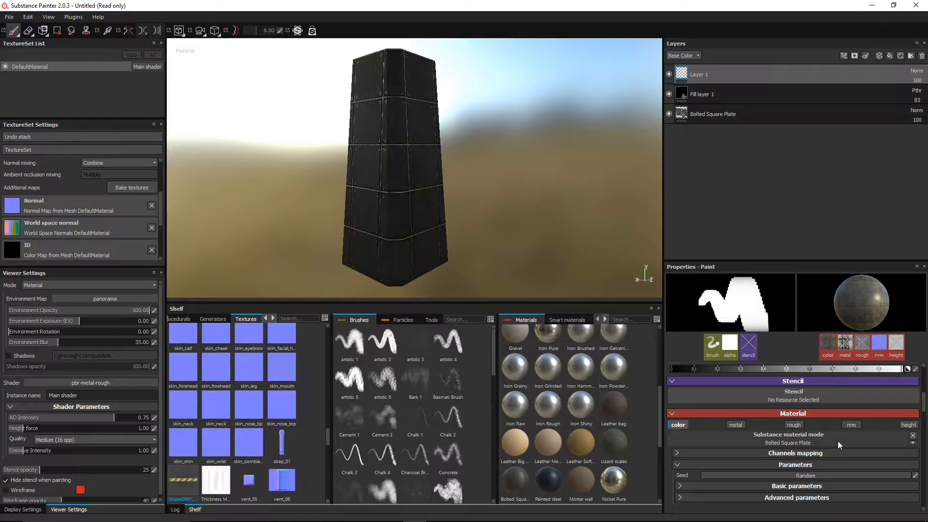
# Step: Switch the paint material to separate channels with metal, rough, height and nrm disabled
pyautogui.click(912, 436)
pyautogui.click(735, 425)
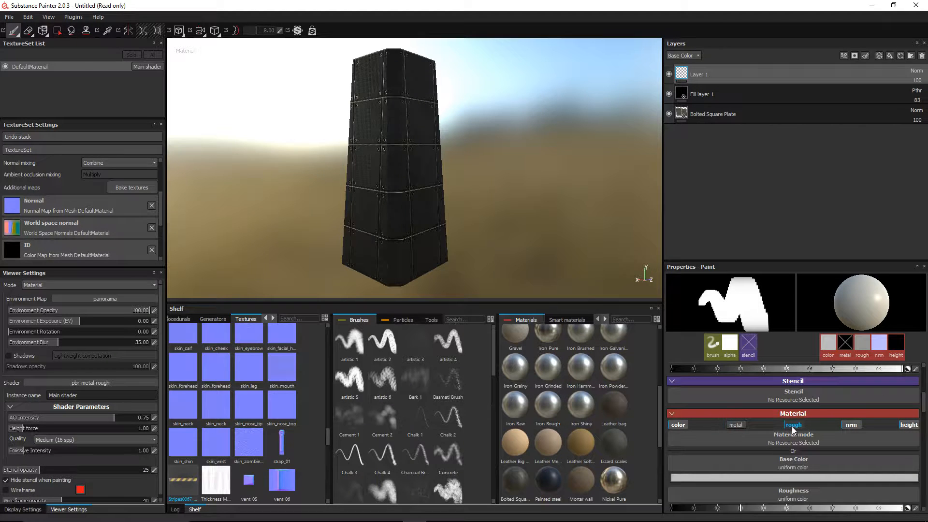
pyautogui.click(793, 425)
pyautogui.click(908, 425)
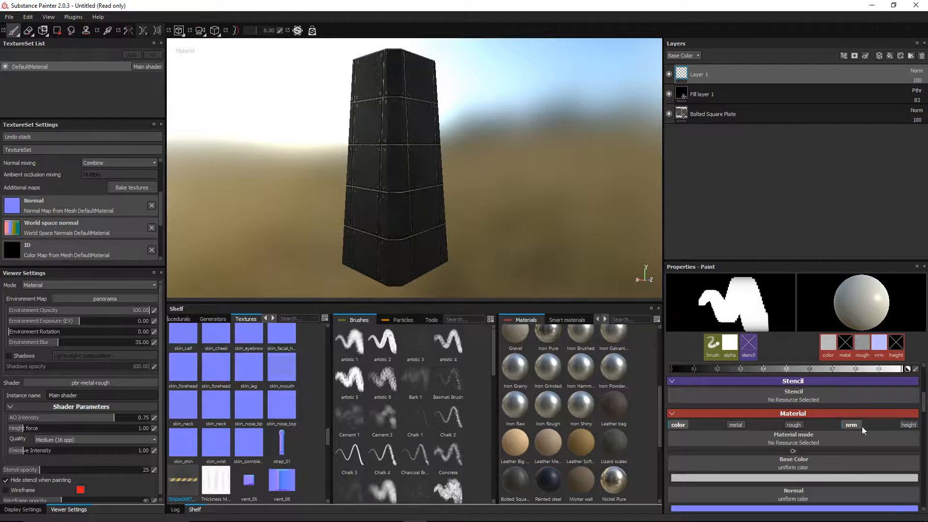
pyautogui.click(849, 425)
# Step: Pick the Stripes0067 image as the base colour texture
pyautogui.click(802, 465)
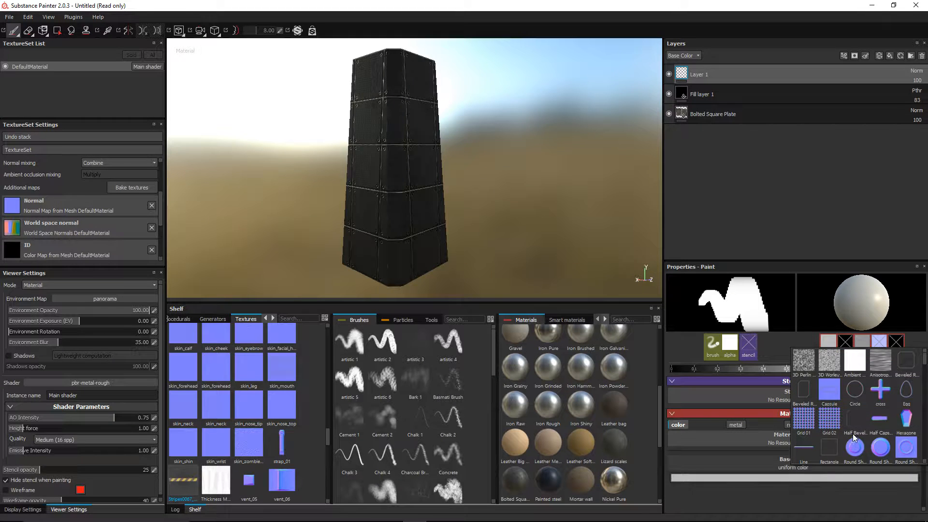
pyautogui.scroll(-8, 853, 438)
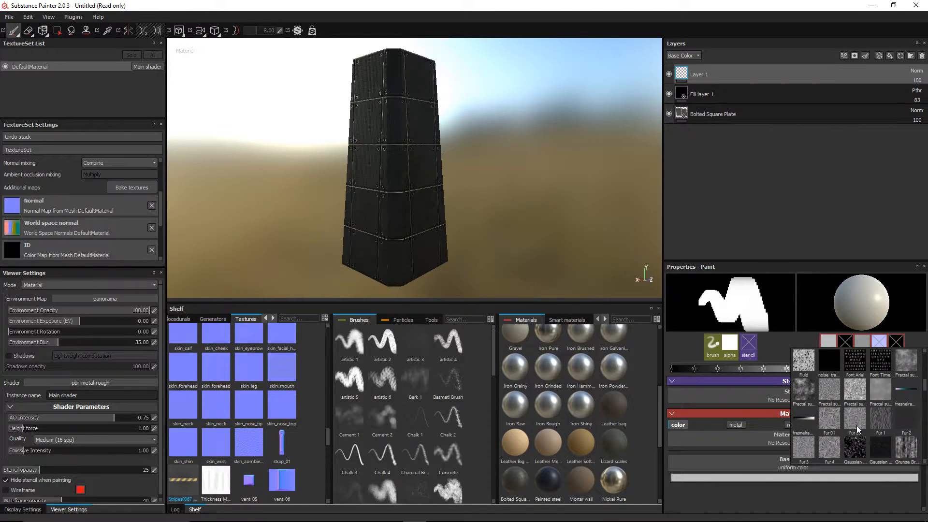
pyautogui.scroll(-5, 856, 425)
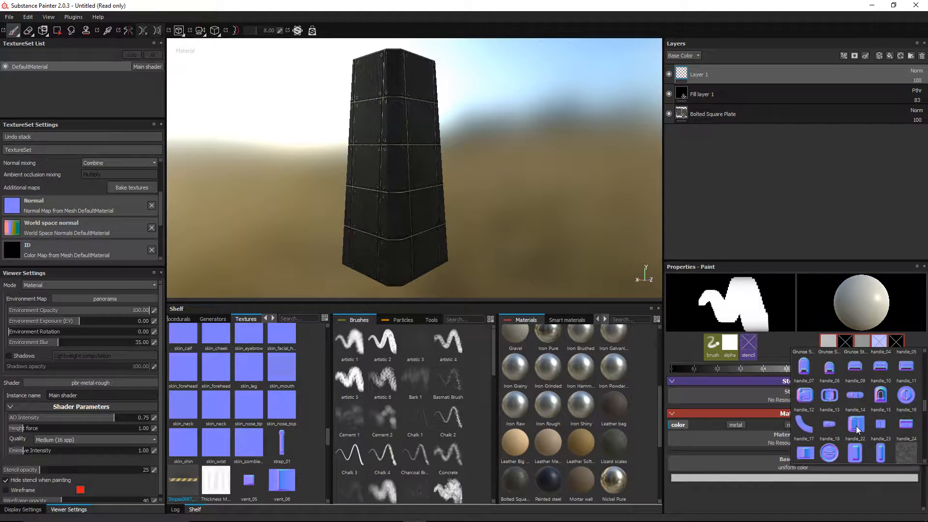
pyautogui.scroll(-5, 857, 426)
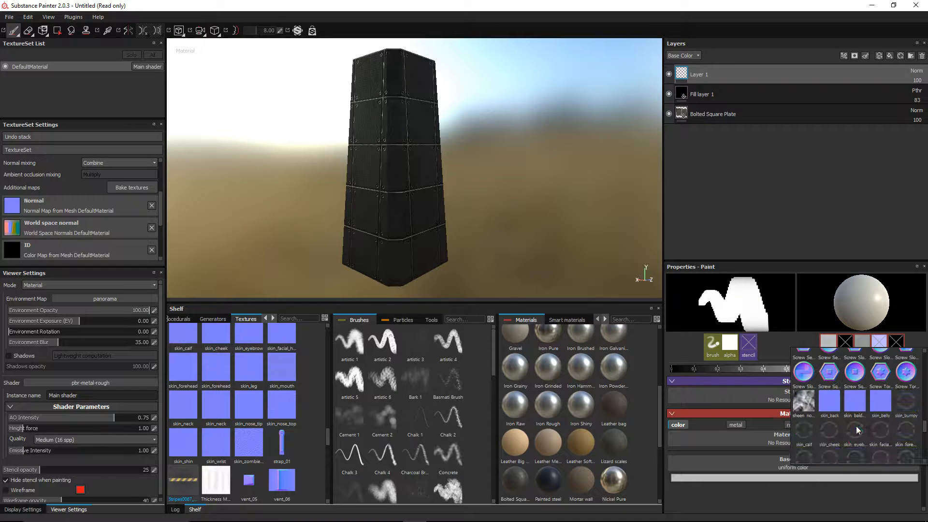
pyautogui.scroll(-5, 856, 425)
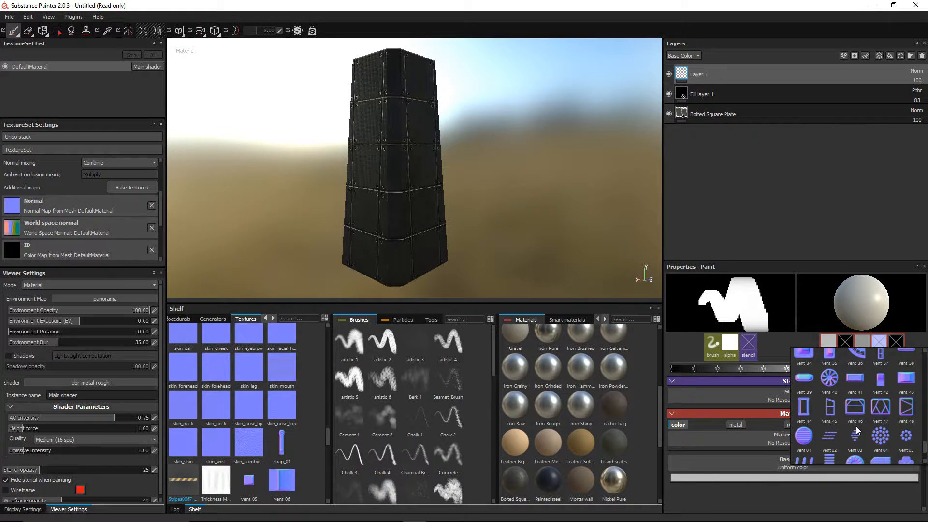
pyautogui.scroll(-3, 856, 429)
pyautogui.scroll(7, 857, 425)
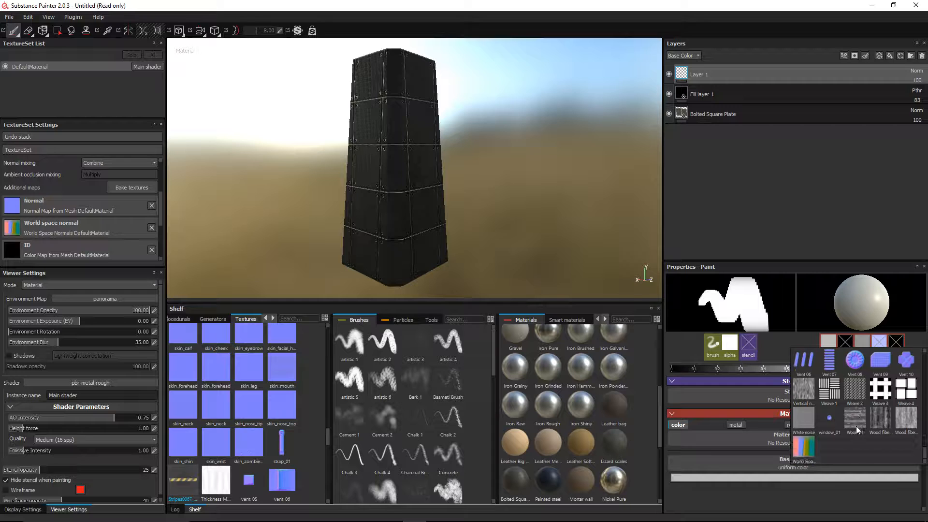
pyautogui.scroll(6, 857, 425)
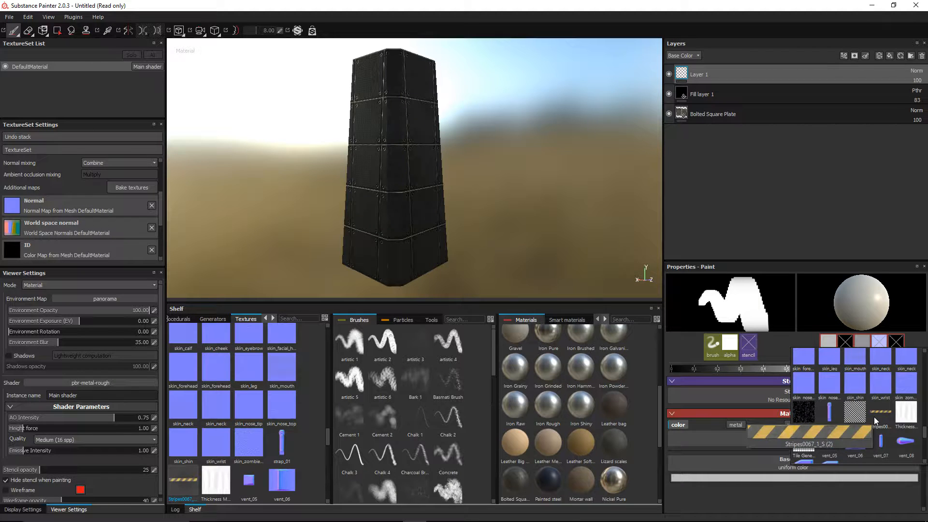
pyautogui.click(874, 417)
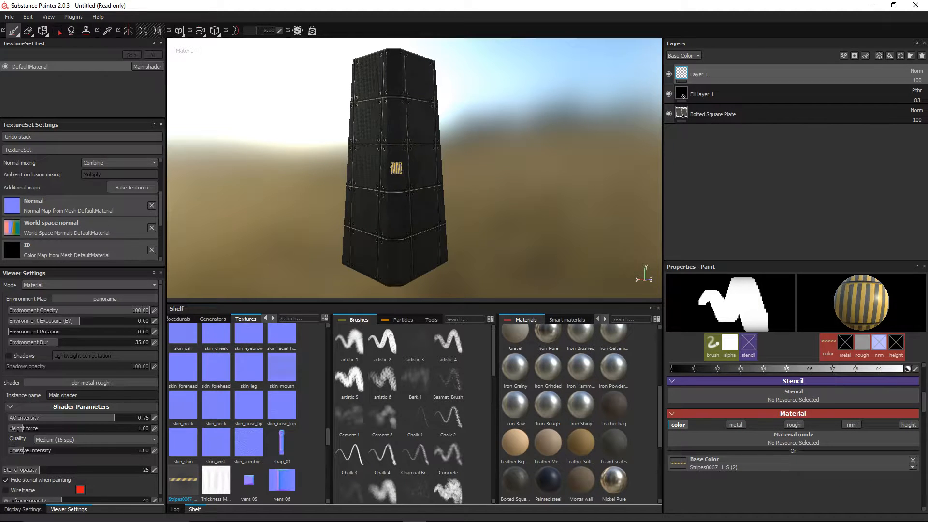
# Step: Enlarge the stripe brush, rotate it about 35° clockwise, and add Fill layer 2 on top
pyautogui.keyDown('ctrl'); pyautogui.moveTo(394, 165); pyautogui.dragTo(438, 165, button='right'); pyautogui.keyUp('ctrl')
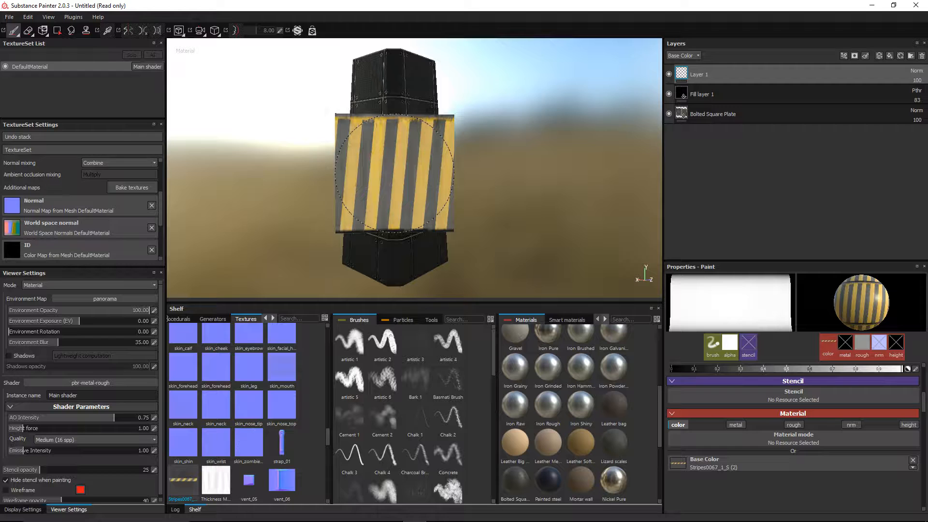
pyautogui.moveTo(394, 172)
pyautogui.keyDown('ctrl'); pyautogui.mouseDown()
pyautogui.moveTo(413, 172)
pyautogui.moveTo(394, 161)
pyautogui.mouseUp(); pyautogui.keyUp('ctrl')
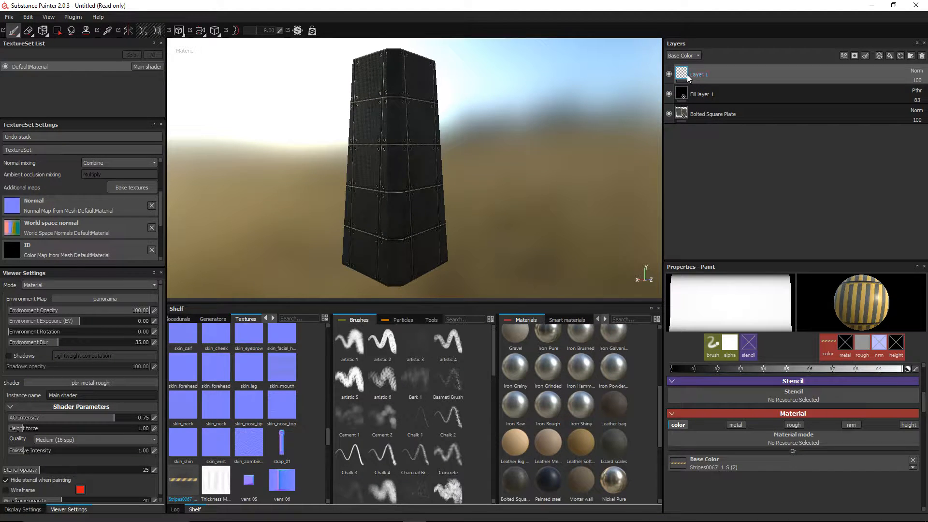
pyautogui.click(889, 54)
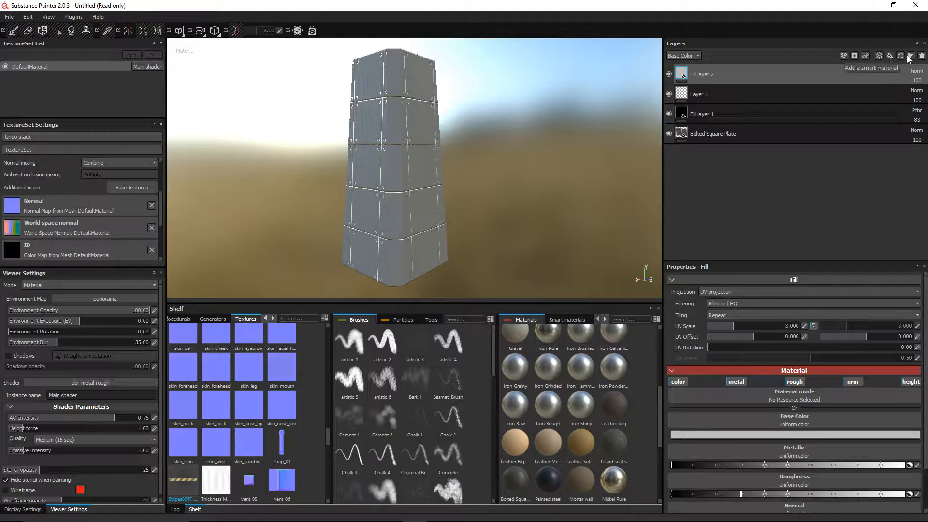
# Step: Delete Fill layer 2, create Folder 1 with an Iron Raw fill inside, and give it a black mask
pyautogui.click(922, 56)
pyautogui.click(909, 57)
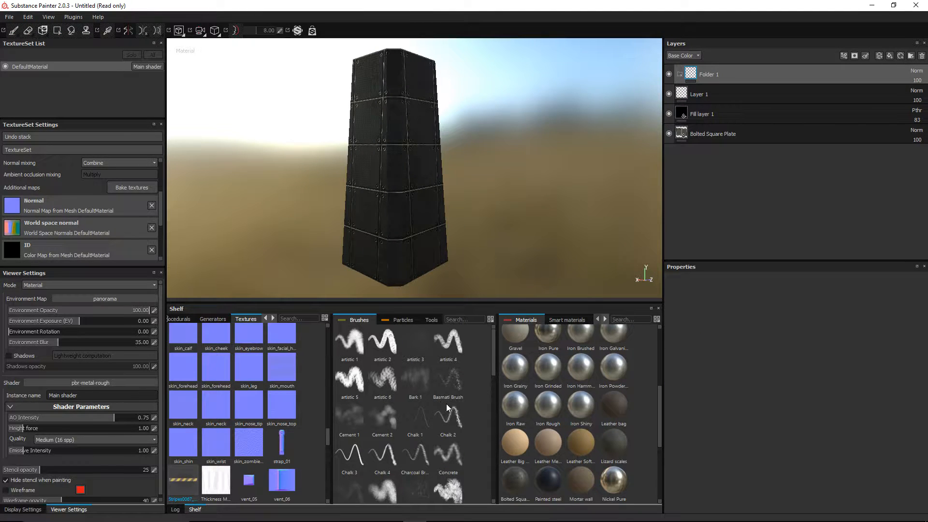
pyautogui.moveTo(513, 403); pyautogui.dragTo(721, 71)
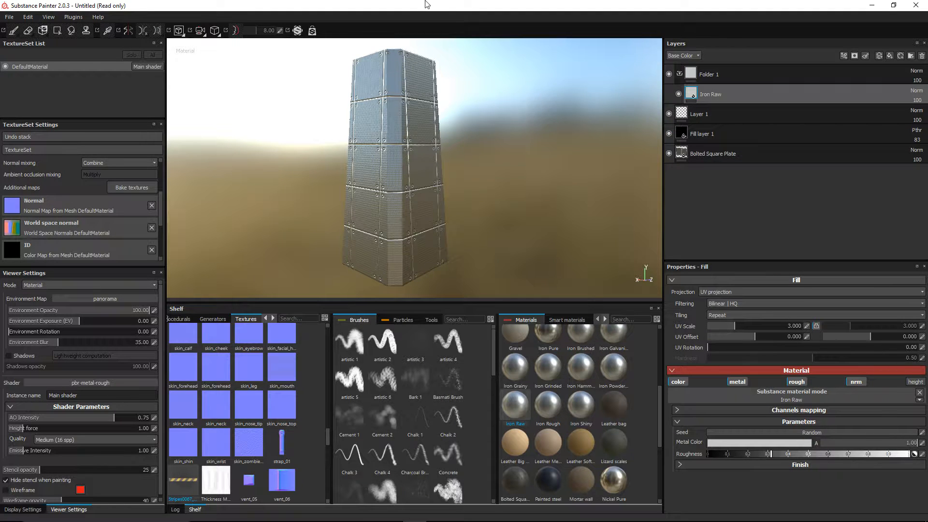
pyautogui.rightClick(686, 75)
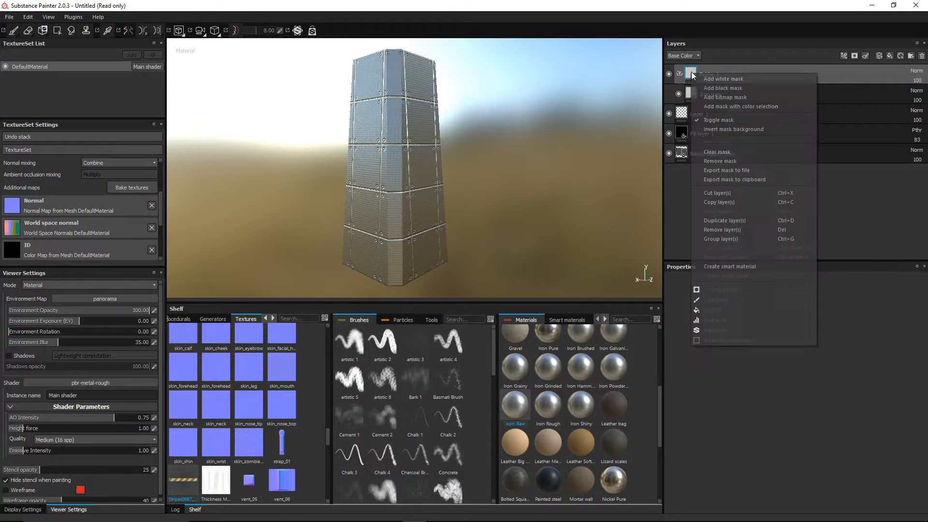
pyautogui.click(719, 88)
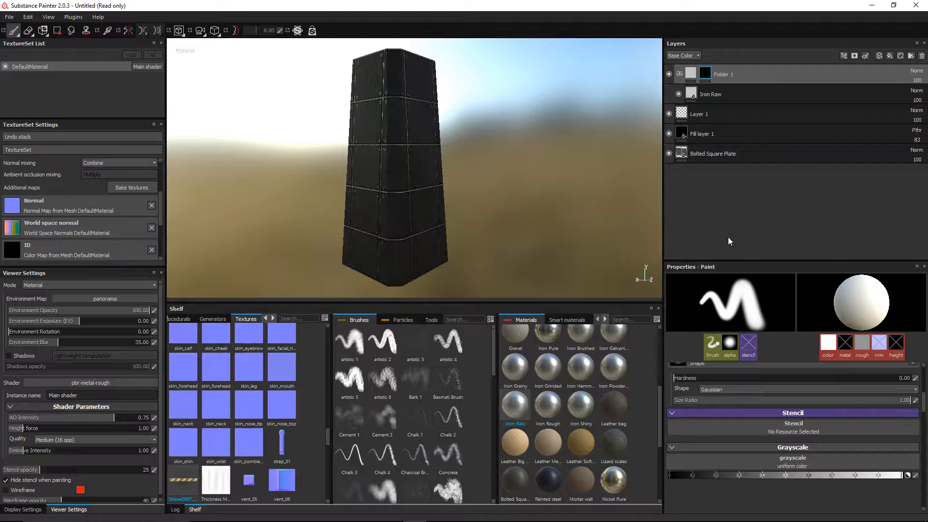
# Step: Switch to the Polygon Fill tool and undo two accidental whole-mesh mask fills
pyautogui.click(56, 31)
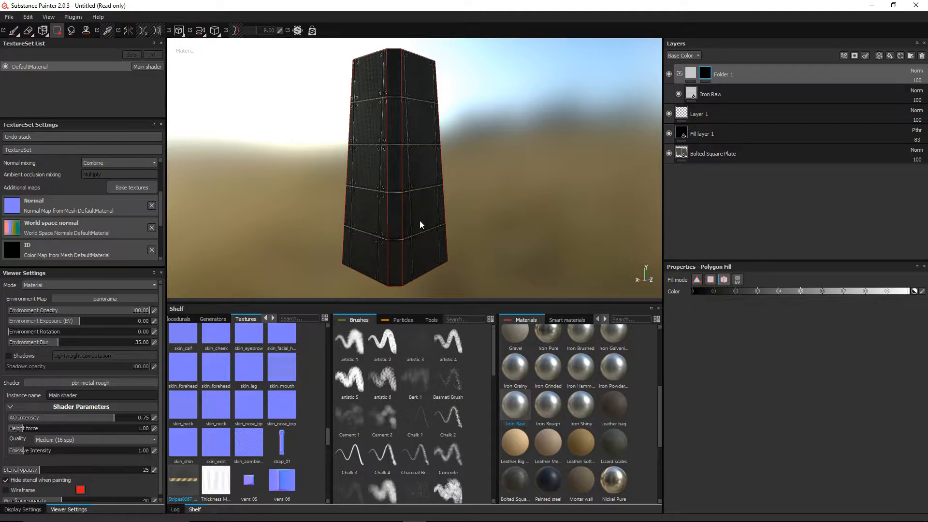
pyautogui.click(399, 214)
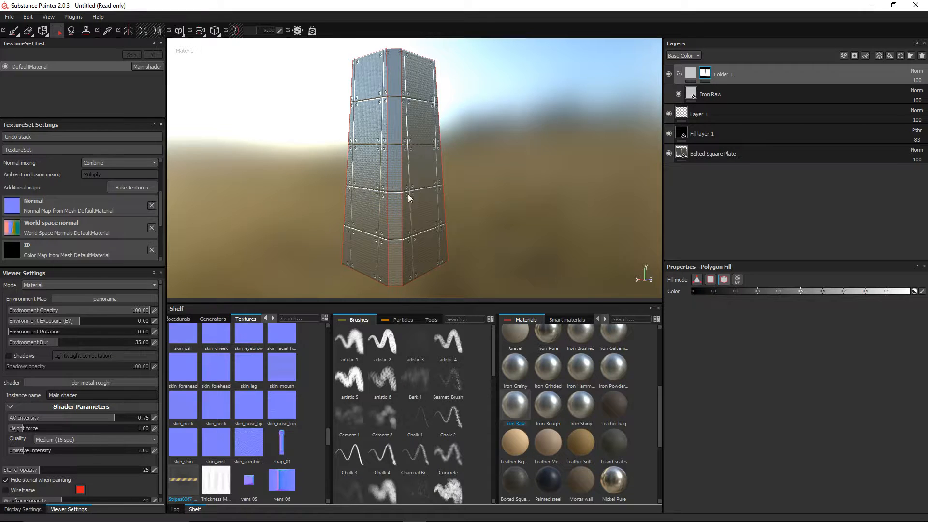
pyautogui.hotkey('ctrl', 'z')
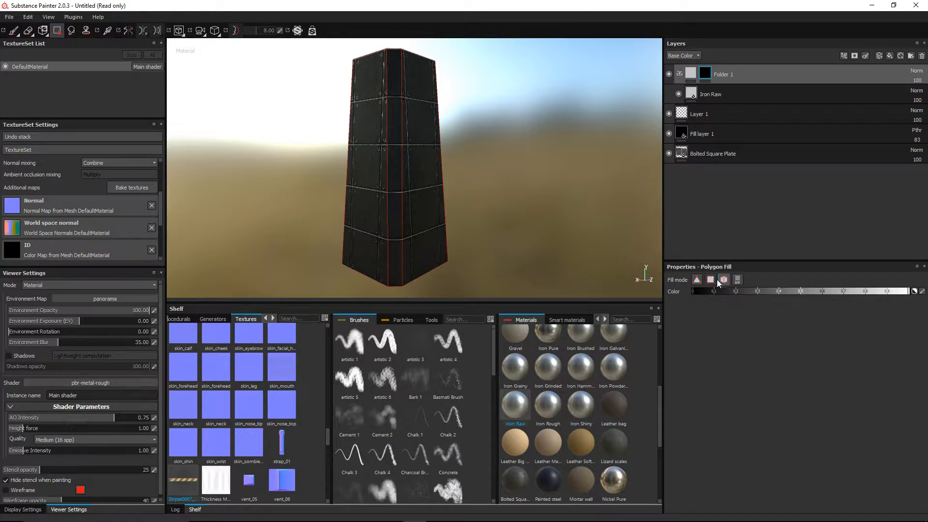
pyautogui.click(396, 75)
pyautogui.hotkey('ctrl', 'z')
# Step: Fill the corner strip faces white in Folder 1's mask, then move Layer 1 into Folder 1
pyautogui.click(398, 205)
pyautogui.keyDown('alt'); pyautogui.moveTo(399, 206); pyautogui.dragTo(465, 193); pyautogui.keyUp('alt')
pyautogui.click(394, 183)
pyautogui.keyDown('alt'); pyautogui.moveTo(309, 197); pyautogui.dragTo(477, 210); pyautogui.keyUp('alt')
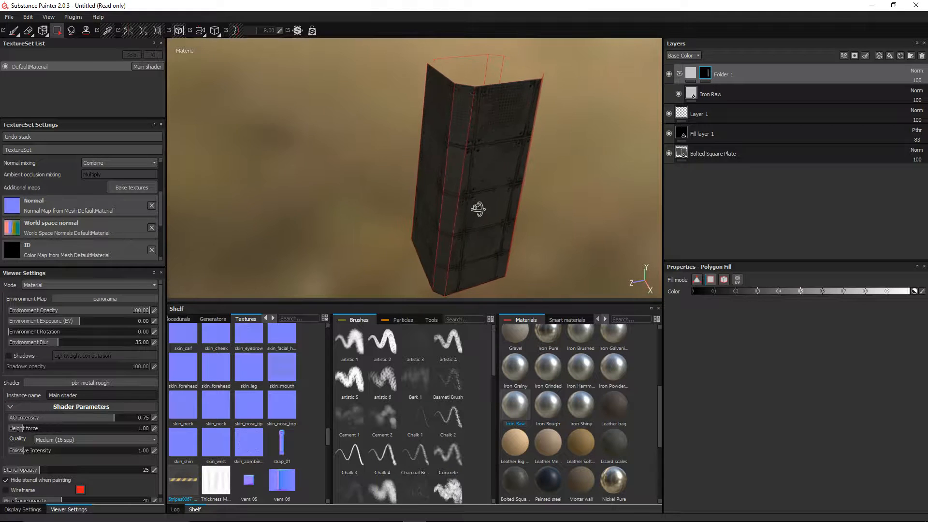
pyautogui.click(454, 178)
pyautogui.moveTo(454, 178)
pyautogui.keyDown('alt'); pyautogui.mouseDown()
pyautogui.moveTo(380, 201)
pyautogui.moveTo(451, 177)
pyautogui.mouseUp(); pyautogui.keyUp('alt')
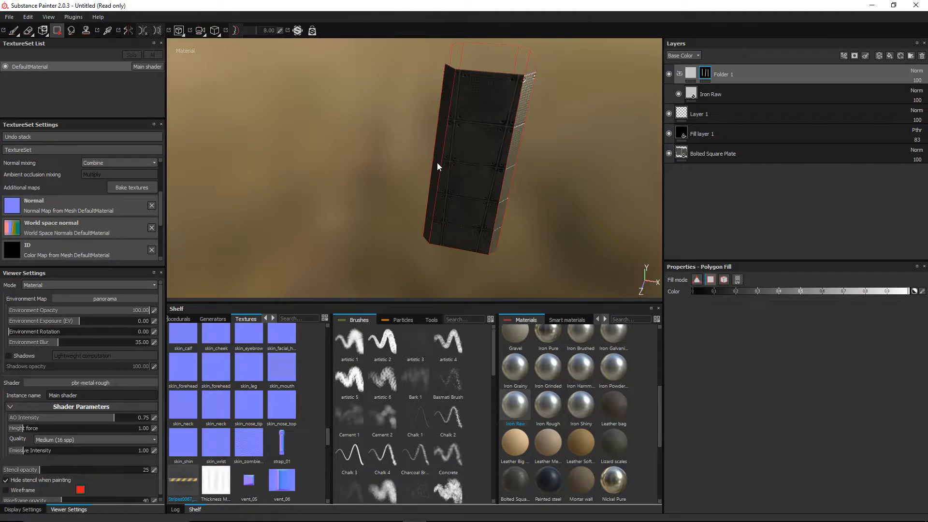
pyautogui.click(437, 162)
pyautogui.keyDown('alt'); pyautogui.moveTo(381, 182); pyautogui.dragTo(518, 165); pyautogui.keyUp('alt')
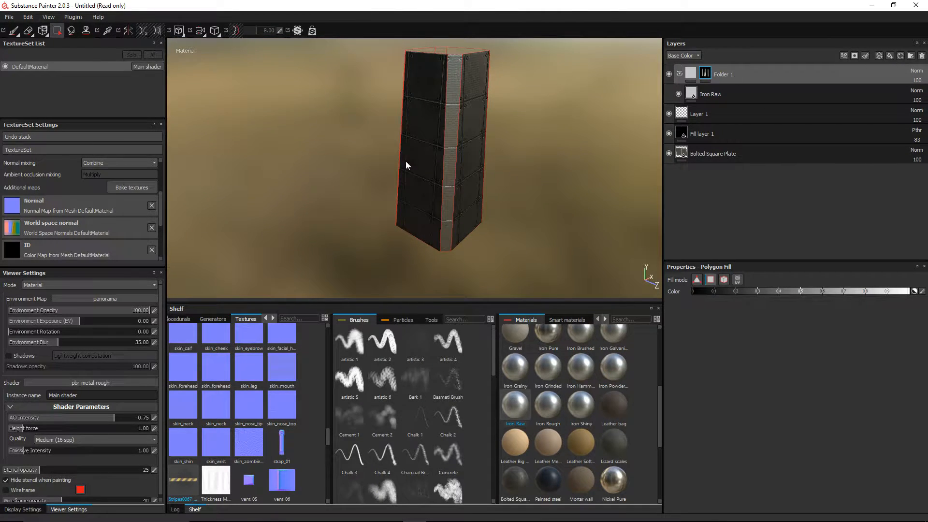
pyautogui.keyDown('alt'); pyautogui.moveTo(406, 166); pyautogui.dragTo(348, 154); pyautogui.keyUp('alt')
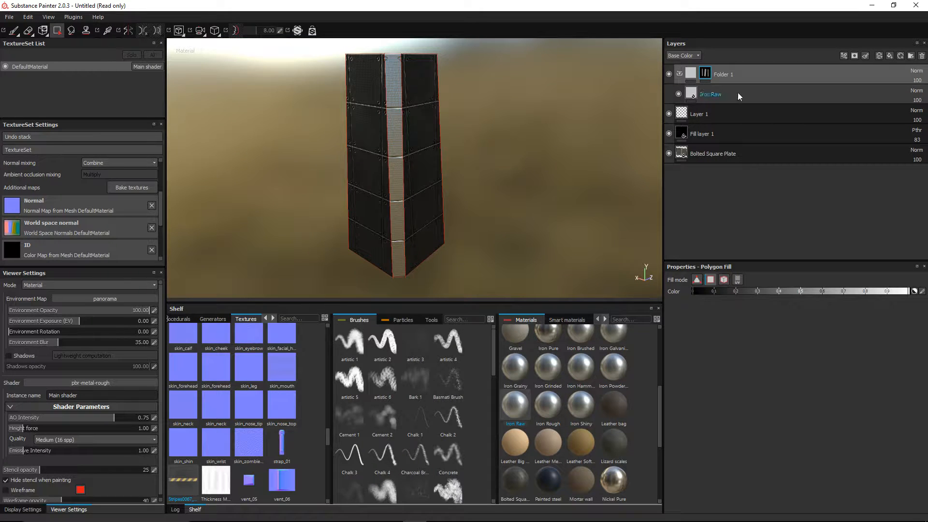
pyautogui.moveTo(712, 110)
pyautogui.mouseDown()
pyautogui.moveTo(735, 78)
pyautogui.moveTo(734, 86)
pyautogui.mouseUp()
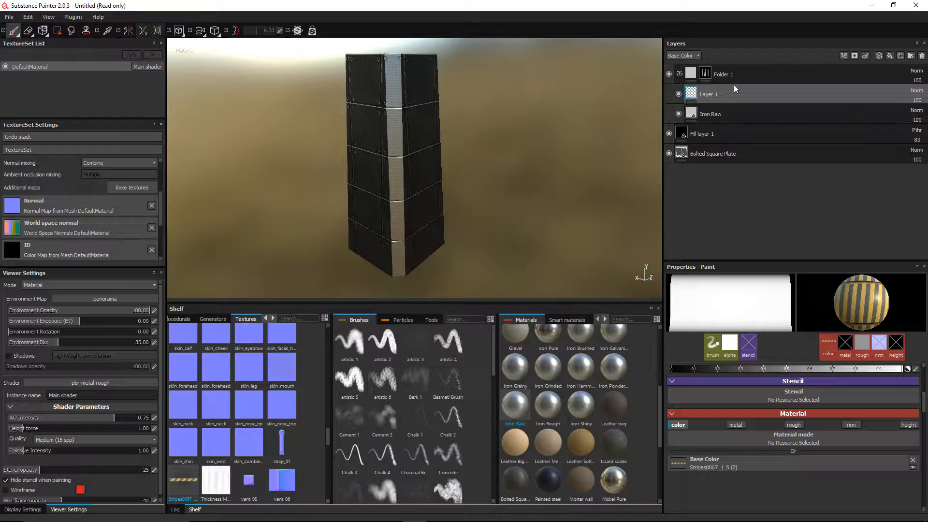
# Step: Delete the Iron Raw fill from Folder 1 so Layer 1's hazard stripes show on the corner strip
pyautogui.click(728, 114)
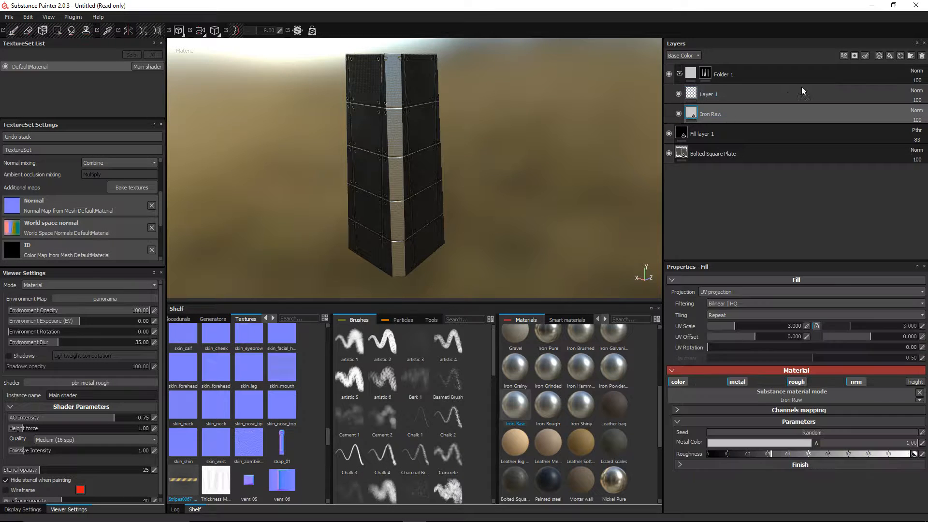
pyautogui.click(917, 57)
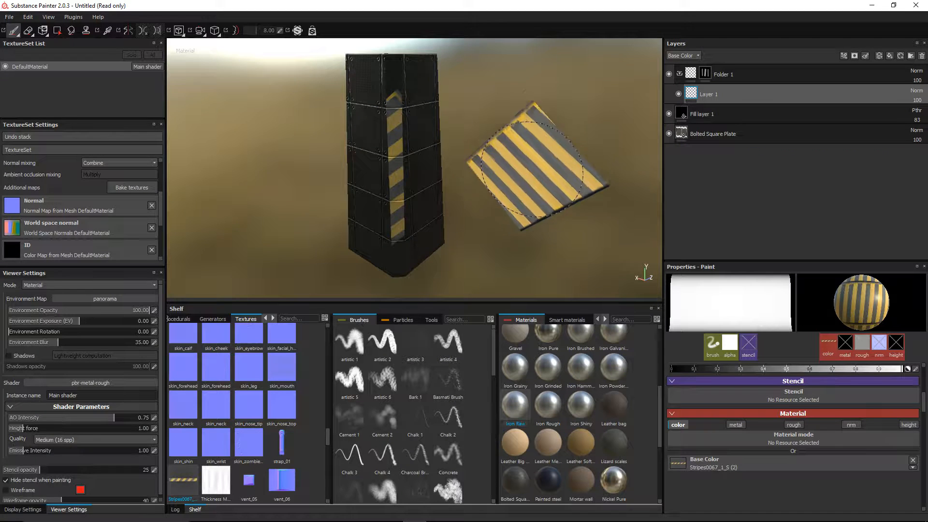
pyautogui.moveTo(536, 181)
pyautogui.keyDown('alt'); pyautogui.mouseDown()
pyautogui.moveTo(516, 129)
pyautogui.moveTo(522, 116)
pyautogui.mouseUp(); pyautogui.keyUp('alt')
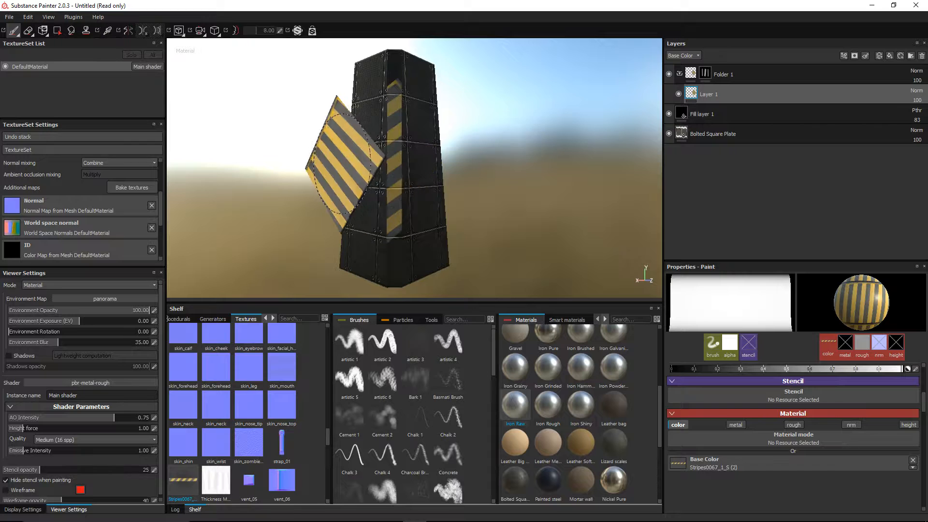
# Step: Switch the stripe brush to Viewport size space and Camera alignment, undoing the last stroke
pyautogui.scroll(5, 924, 404)
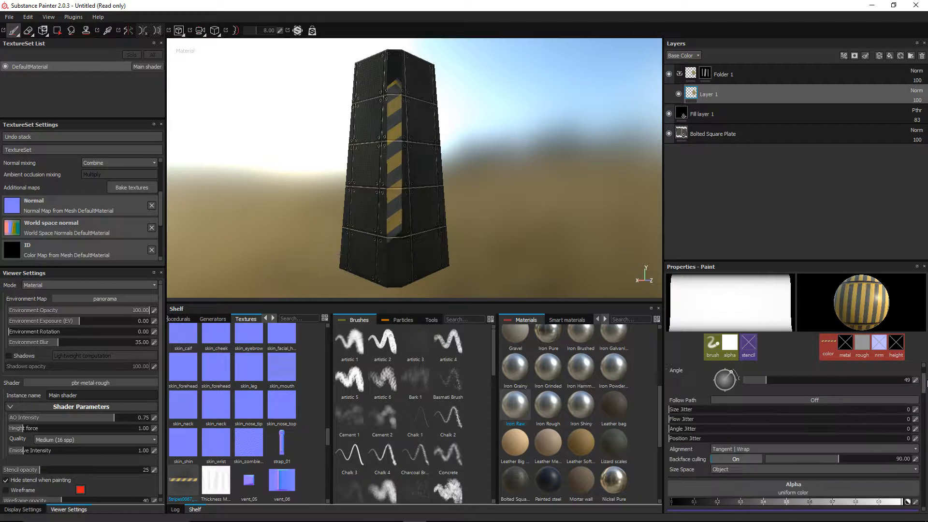
pyautogui.scroll(-3, 845, 439)
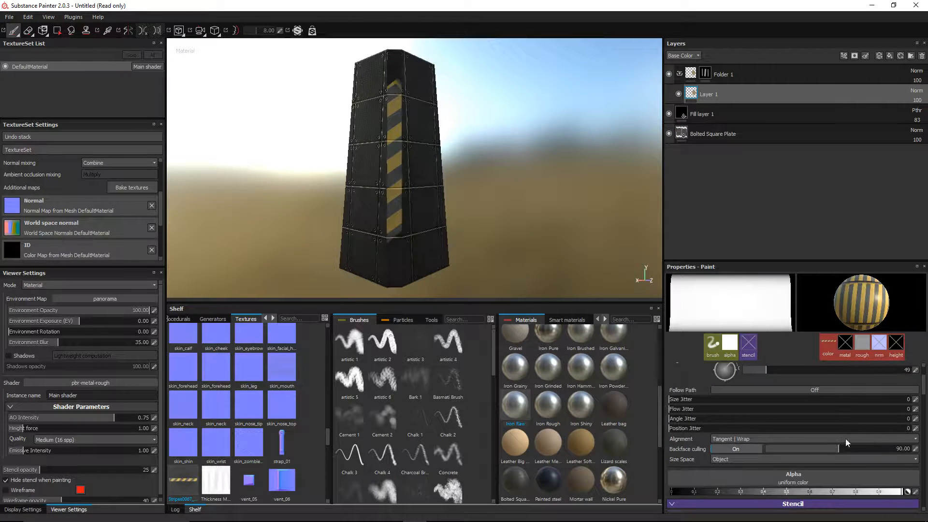
pyautogui.click(769, 459)
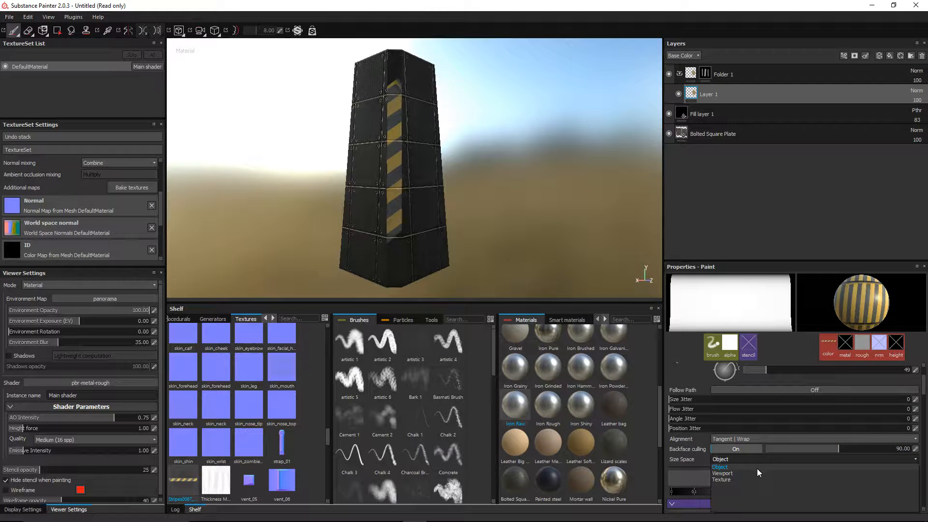
pyautogui.click(752, 473)
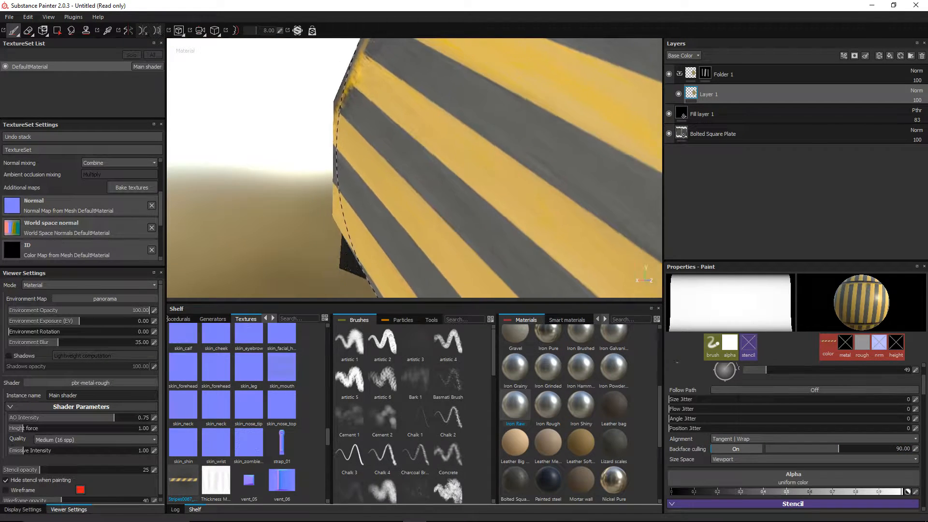
pyautogui.click(741, 440)
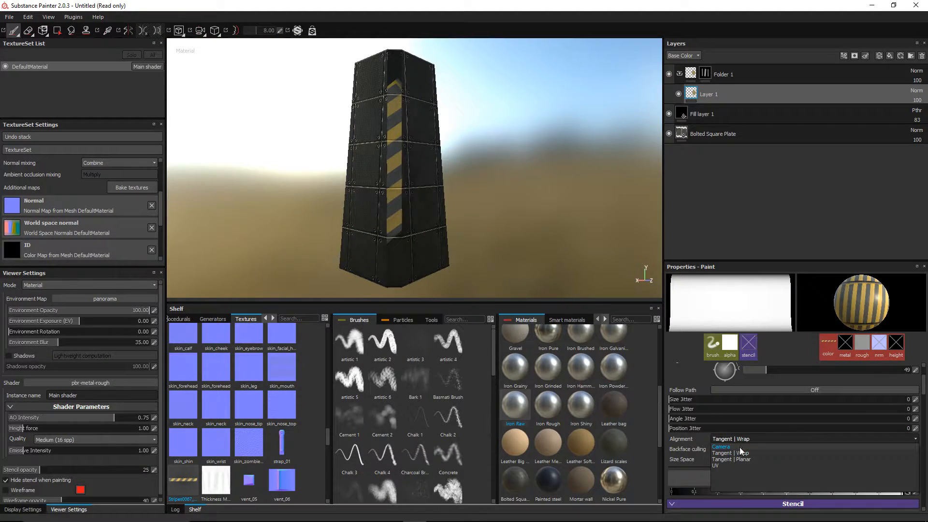
pyautogui.click(740, 464)
pyautogui.hotkey('ctrl', 'z')
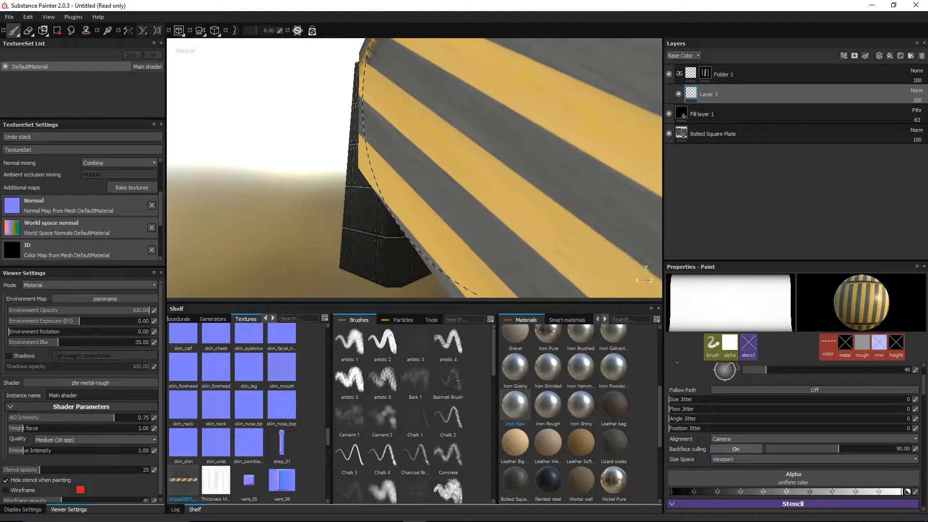
# Step: Rotate and shrink the stripe stamp to 126° and stamp hazard stripes down the masked front edge
pyautogui.moveTo(502, 160)
pyautogui.keyDown('ctrl'); pyautogui.mouseDown()
pyautogui.moveTo(462, 155)
pyautogui.moveTo(476, 128)
pyautogui.moveTo(468, 83)
pyautogui.mouseUp(); pyautogui.keyUp('ctrl')
pyautogui.keyDown('ctrl'); pyautogui.moveTo(467, 84); pyautogui.dragTo(381, 83, button='right'); pyautogui.keyUp('ctrl')
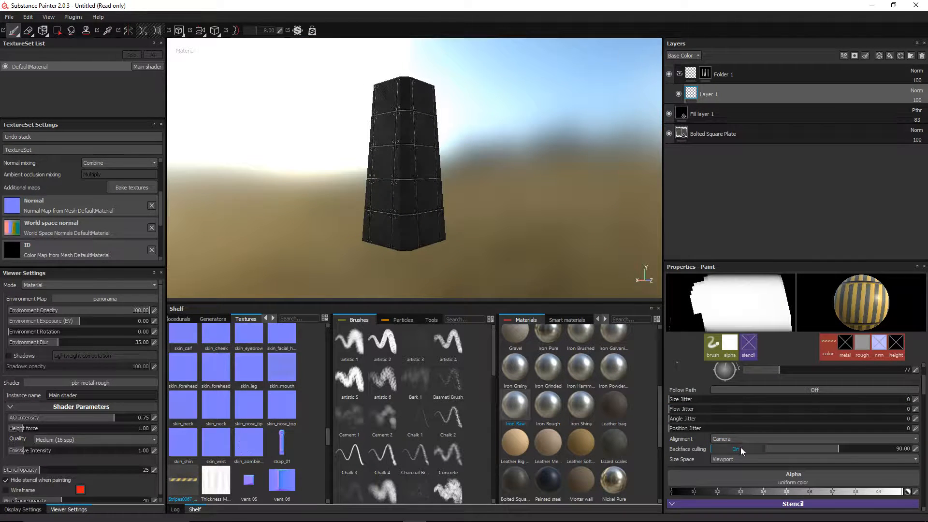
pyautogui.click(730, 439)
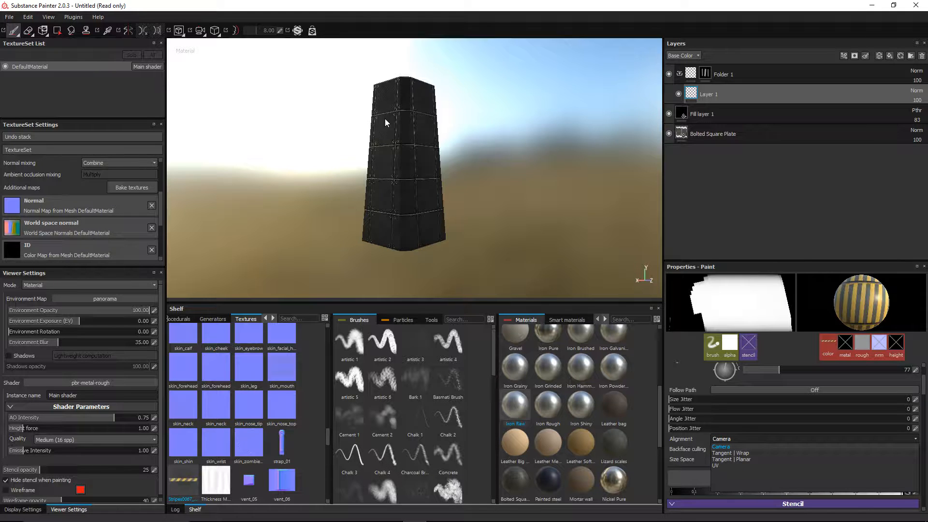
pyautogui.click(725, 447)
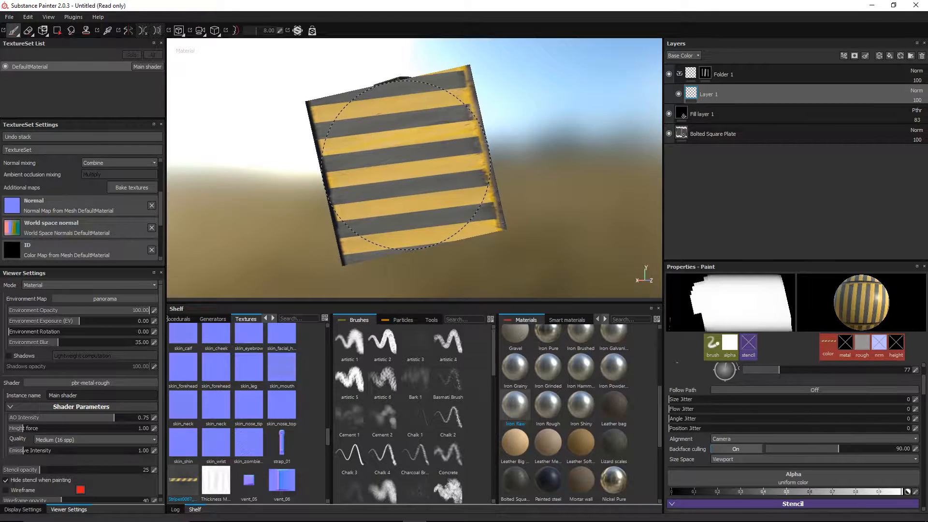
pyautogui.keyDown('ctrl'); pyautogui.moveTo(405, 165); pyautogui.dragTo(404, 165); pyautogui.keyUp('ctrl')
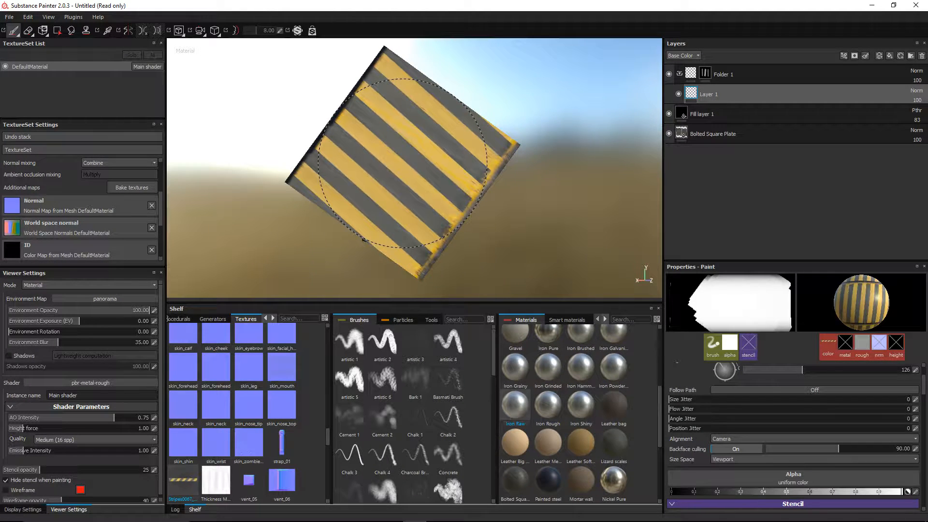
pyautogui.click(403, 163)
# Step: Reset the brush to Tangent | Wrap alignment and Object size space, enlarge it, and select Layer 1
pyautogui.scroll(4, 610, 103)
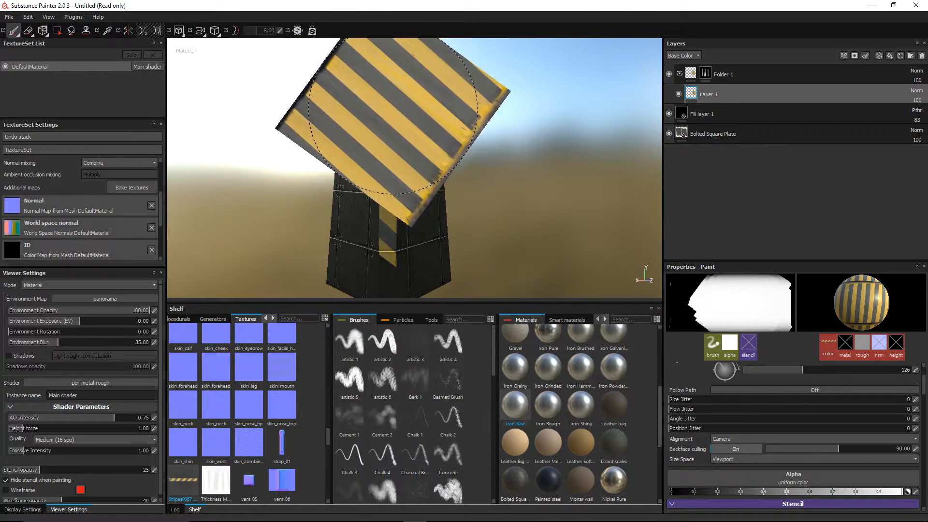
pyautogui.scroll(-2, 493, 101)
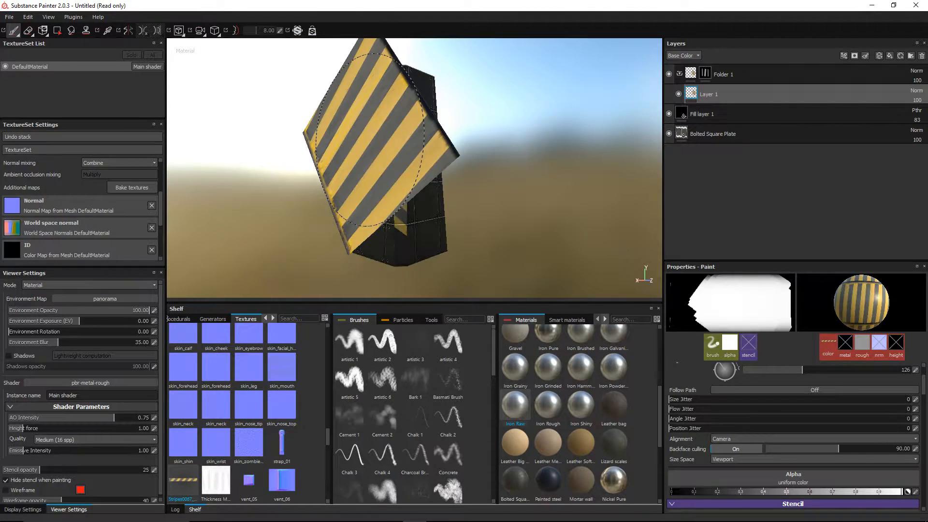
pyautogui.click(762, 439)
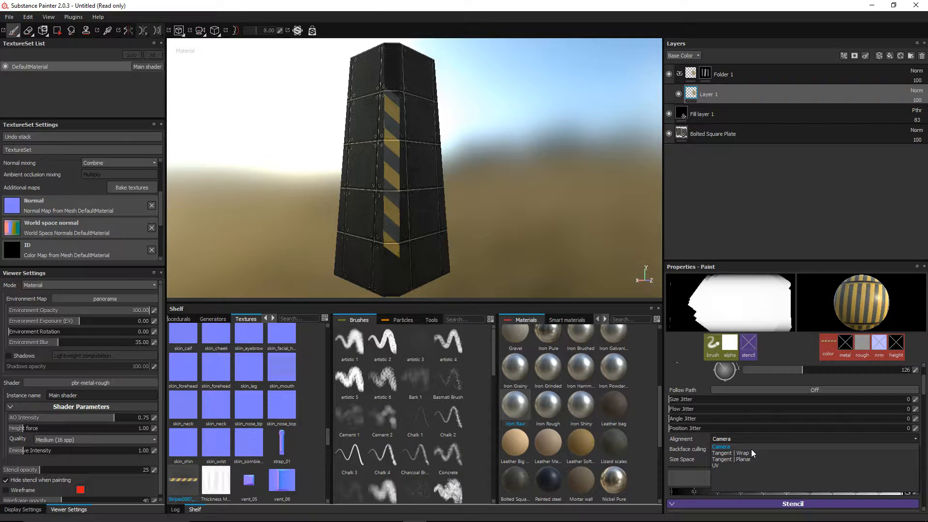
pyautogui.click(751, 451)
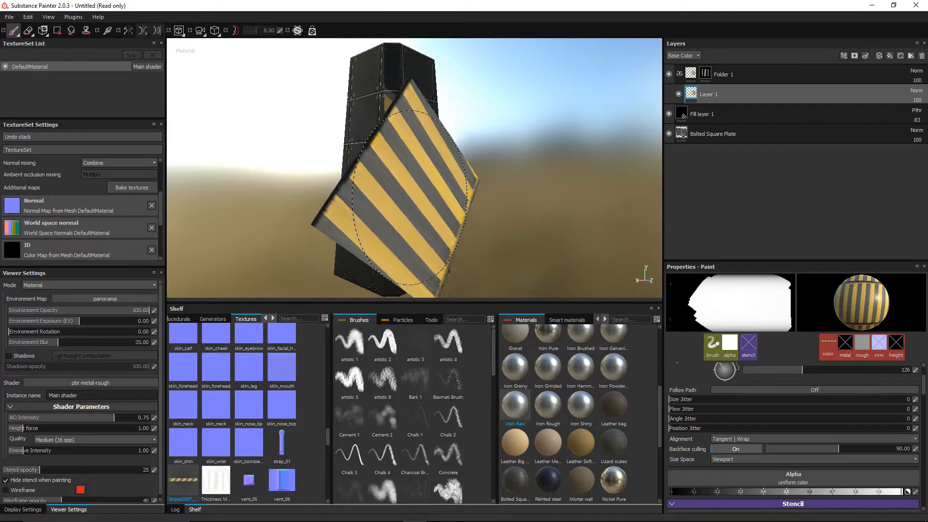
pyautogui.click(731, 459)
pyautogui.click(731, 467)
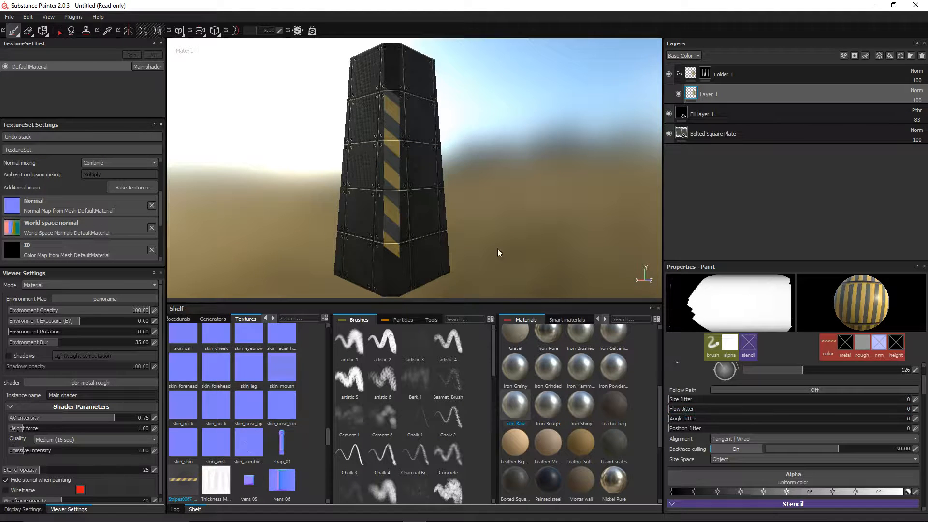
pyautogui.keyDown('ctrl'); pyautogui.moveTo(405, 158); pyautogui.dragTo(437, 157, button='right'); pyautogui.keyUp('ctrl')
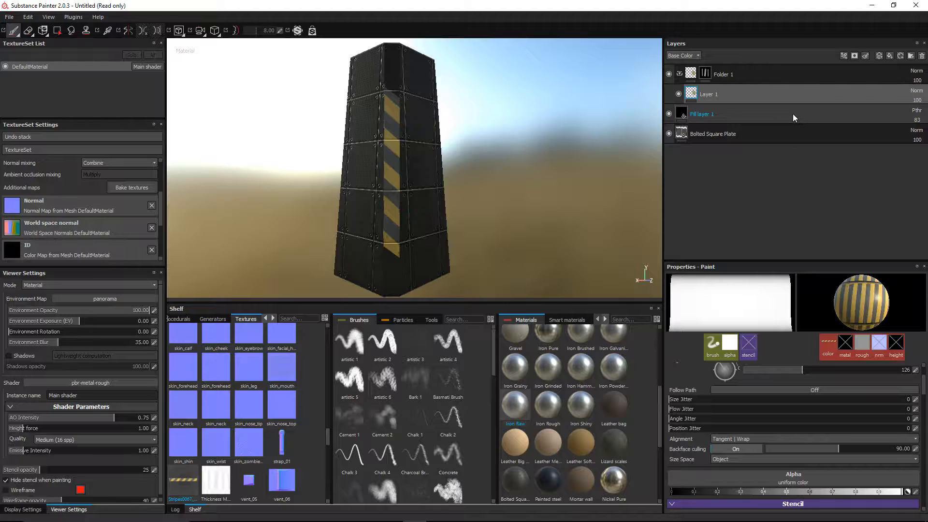
pyautogui.click(720, 90)
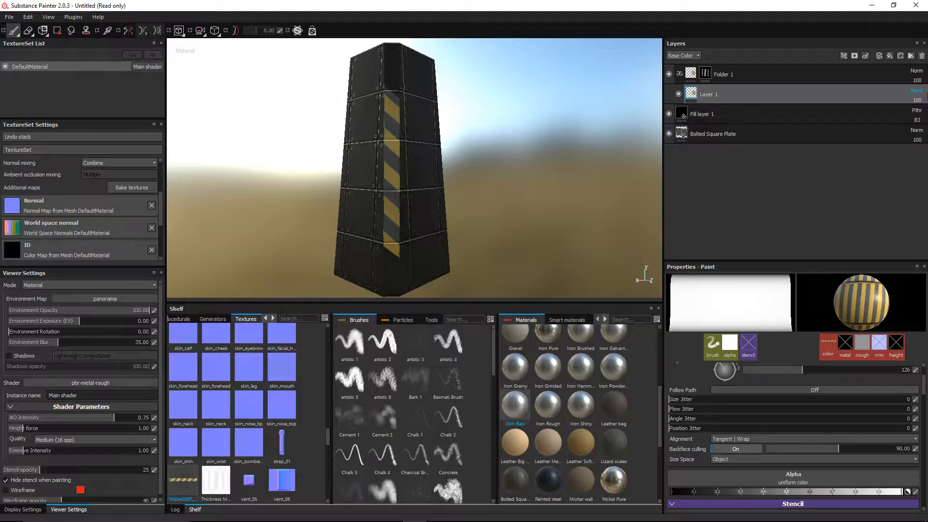
# Step: Delete the painted stripe layer and add a new Fill layer 2 inside Folder 1
pyautogui.click(921, 55)
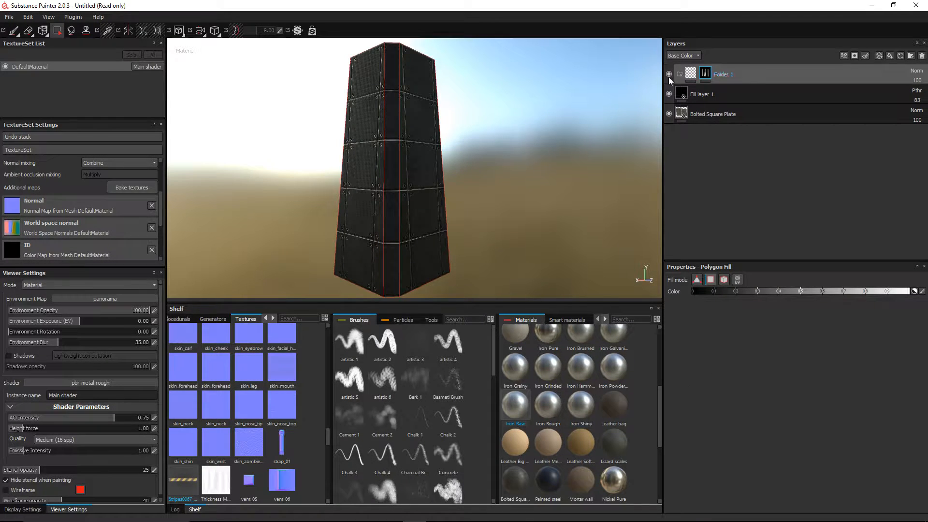
pyautogui.click(690, 74)
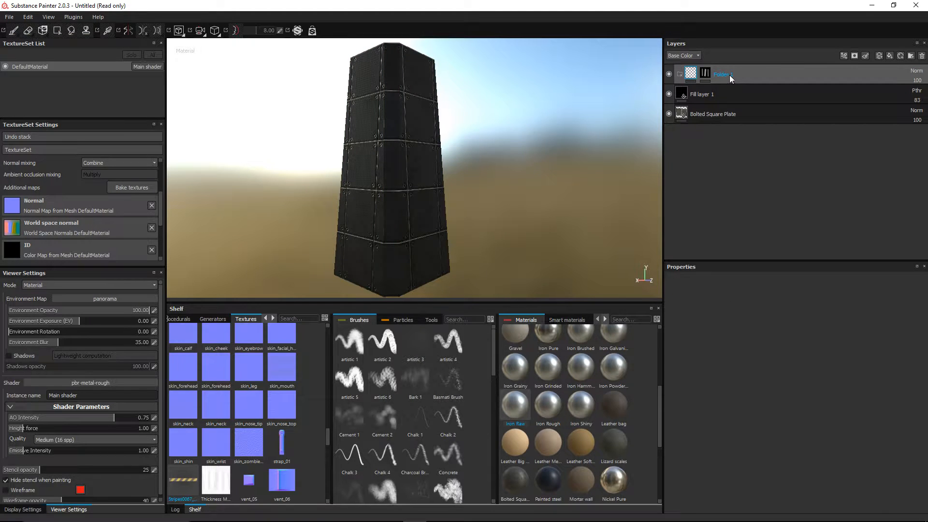
pyautogui.click(834, 90)
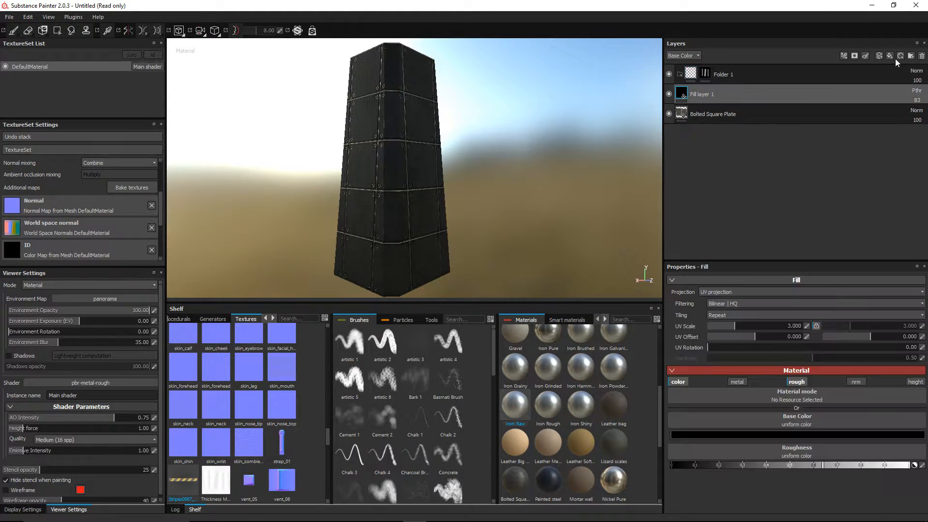
pyautogui.click(890, 56)
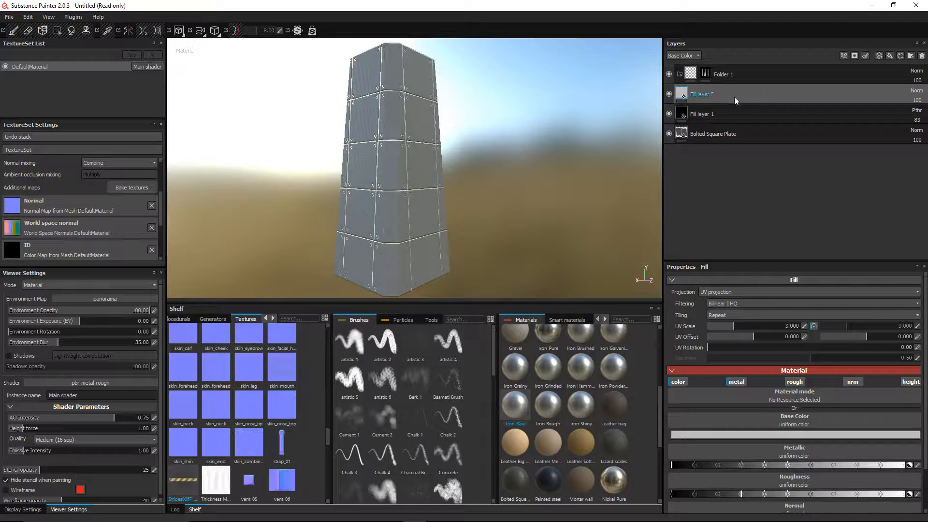
pyautogui.moveTo(708, 97); pyautogui.dragTo(737, 76)
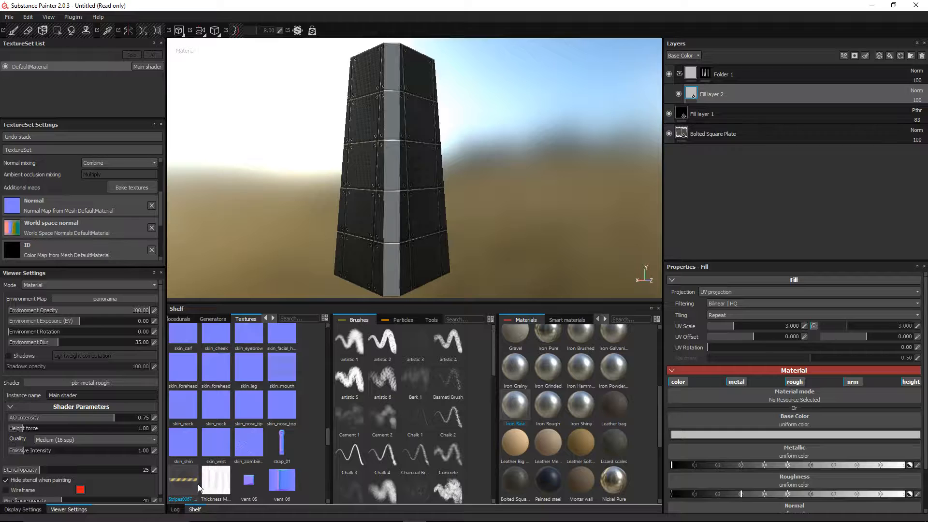
# Step: Make Fill layer 2 colour-only, disabling metal, rough, normal and height, with Stripes0067 as Base Color
pyautogui.moveTo(185, 480); pyautogui.dragTo(701, 112)
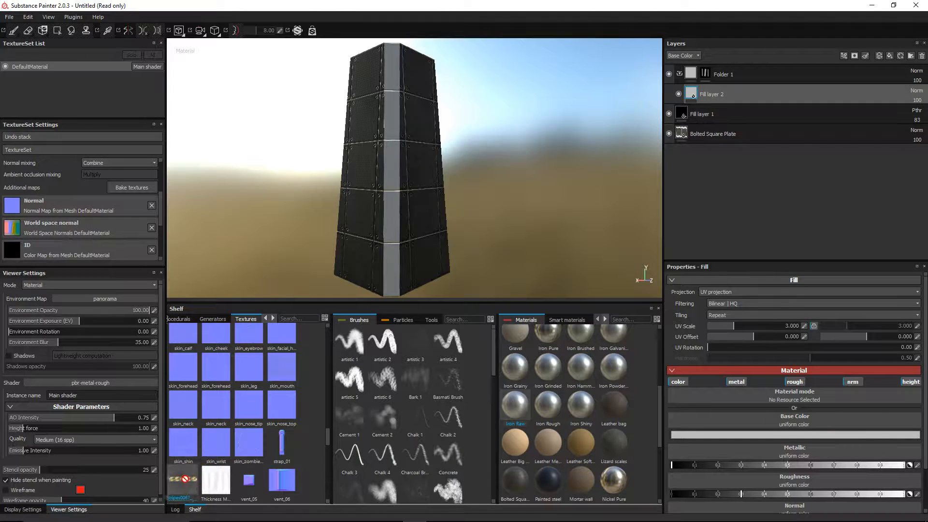
pyautogui.click(735, 382)
pyautogui.click(794, 381)
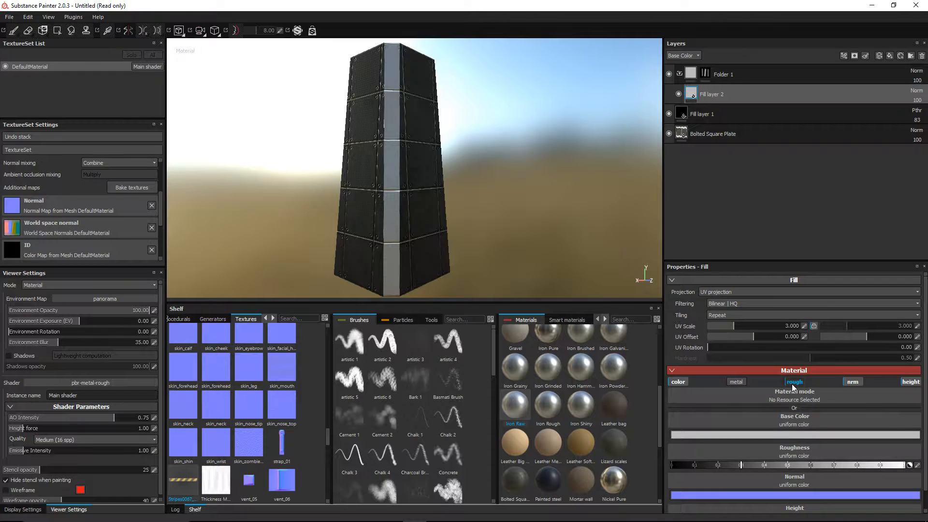
pyautogui.click(849, 383)
pyautogui.click(913, 383)
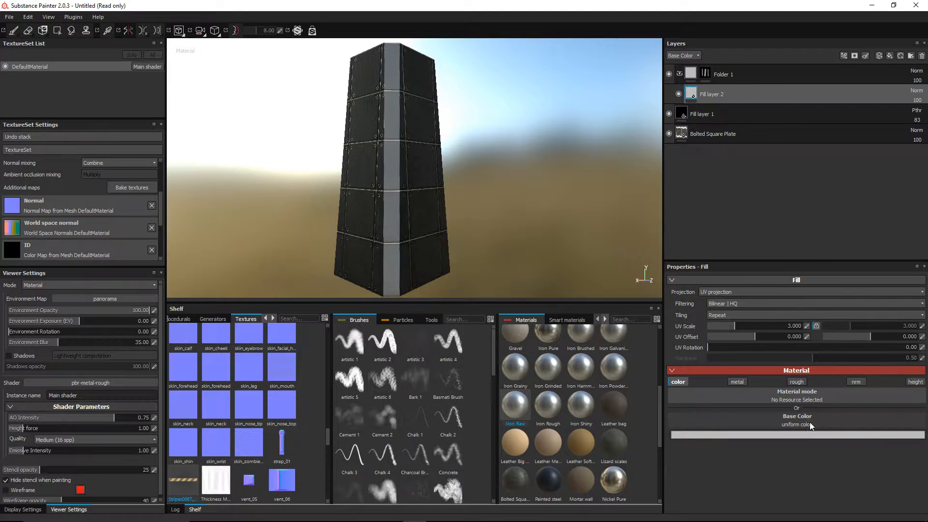
pyautogui.click(810, 422)
pyautogui.scroll(-10, 866, 383)
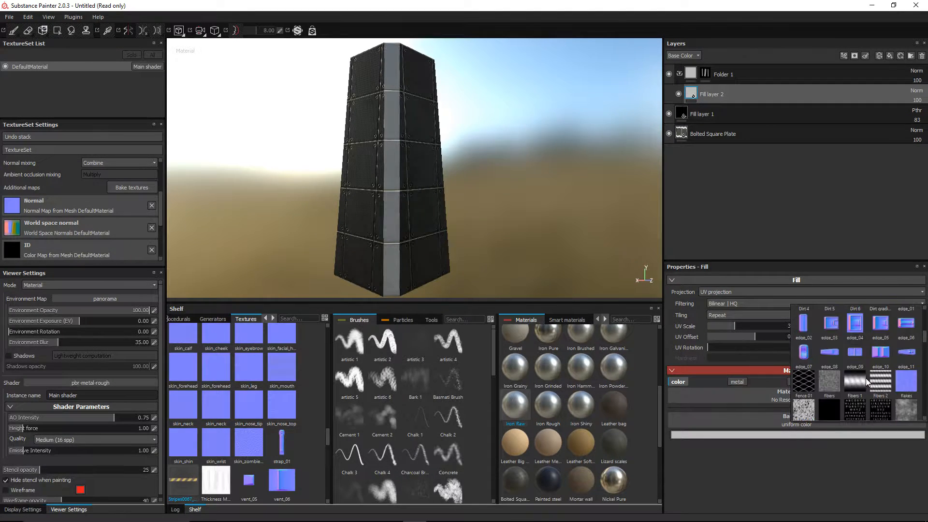
pyautogui.scroll(-10, 863, 376)
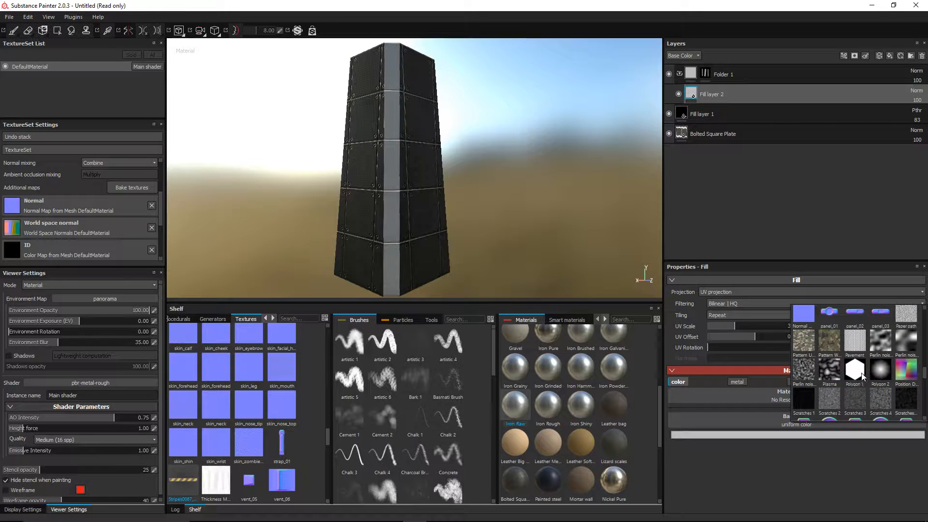
pyautogui.scroll(5, 861, 372)
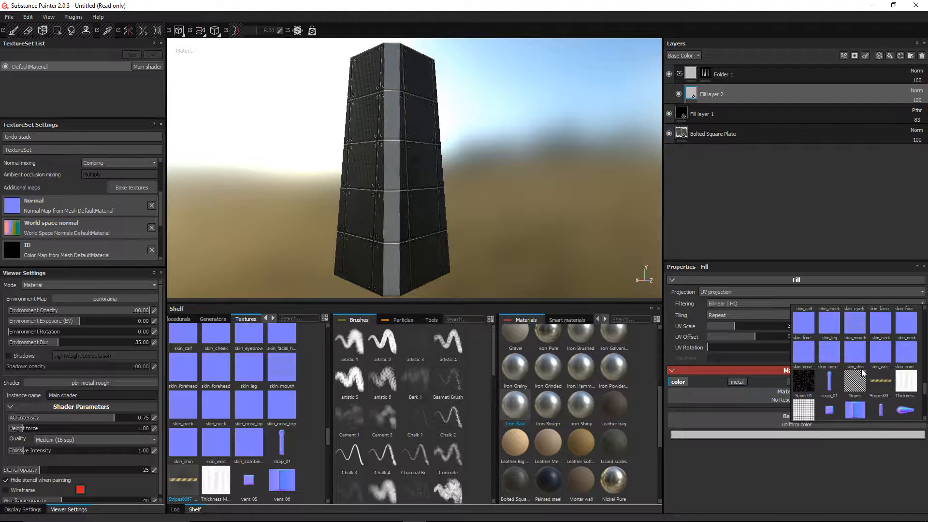
pyautogui.click(881, 379)
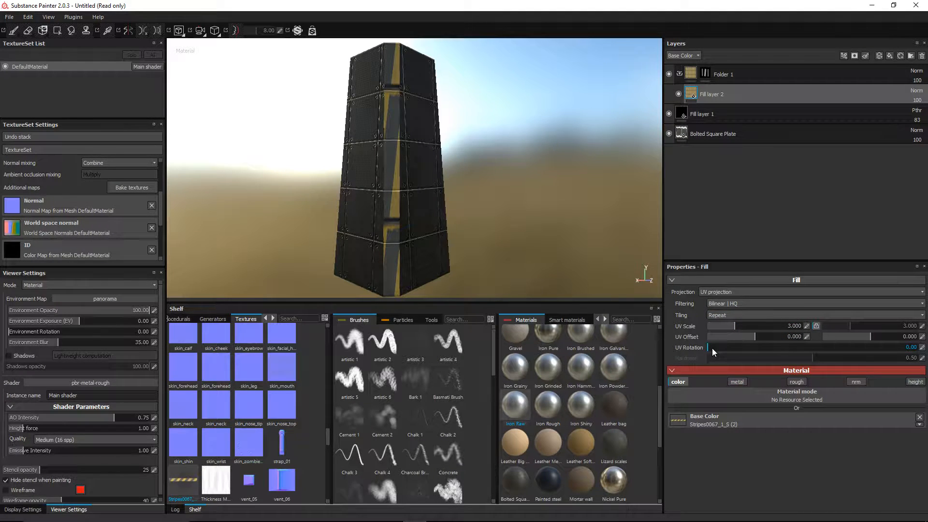
# Step: Rotate the Stripes0067 UVs to about 53° for diagonal bands, then switch to the browser
pyautogui.moveTo(712, 348); pyautogui.dragTo(740, 343)
pyautogui.keyDown('alt'); pyautogui.moveTo(347, 184); pyautogui.dragTo(410, 201); pyautogui.keyUp('alt')
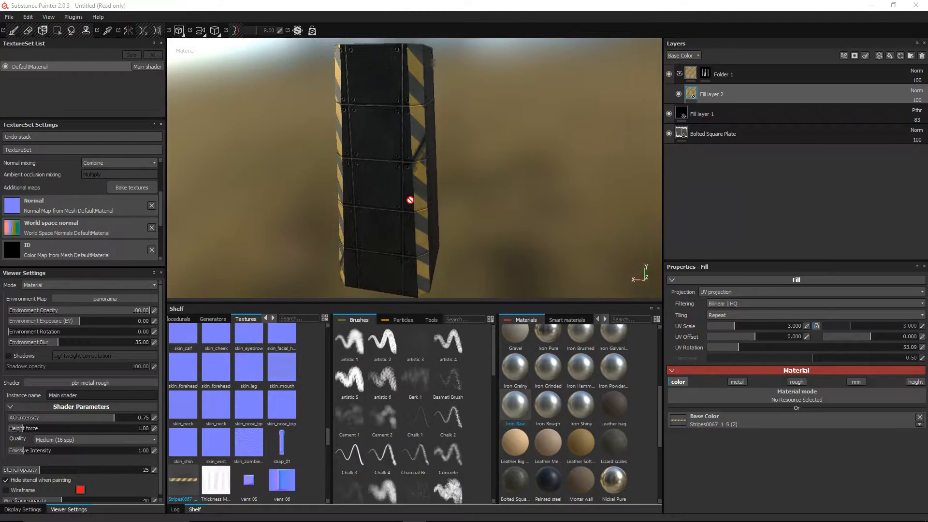
pyautogui.hotkey('alt', 'Tab')
pyautogui.hotkey('alt', 'Tab')
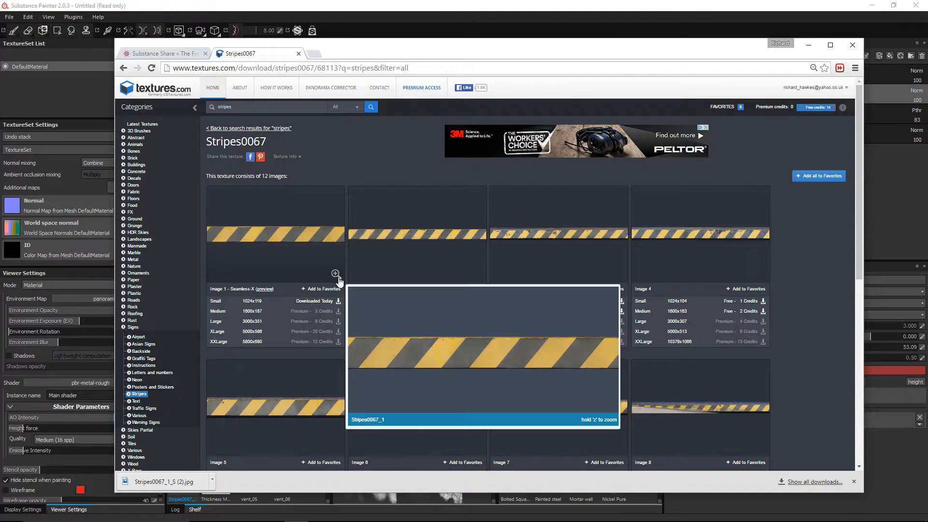
# Step: Preview the Stripes0067_1 image in Chrome, then return to Substance Painter
pyautogui.moveTo(337, 277)
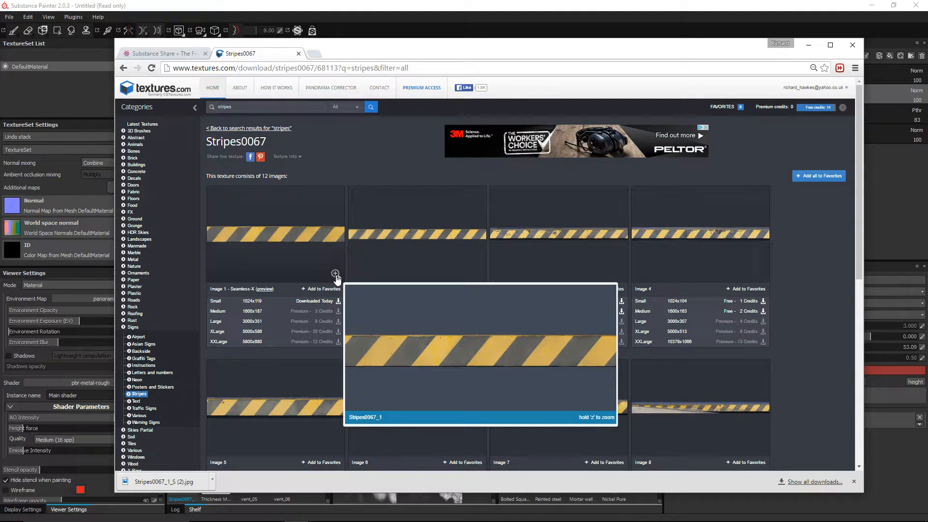
pyautogui.hotkey('alt', 'Tab')
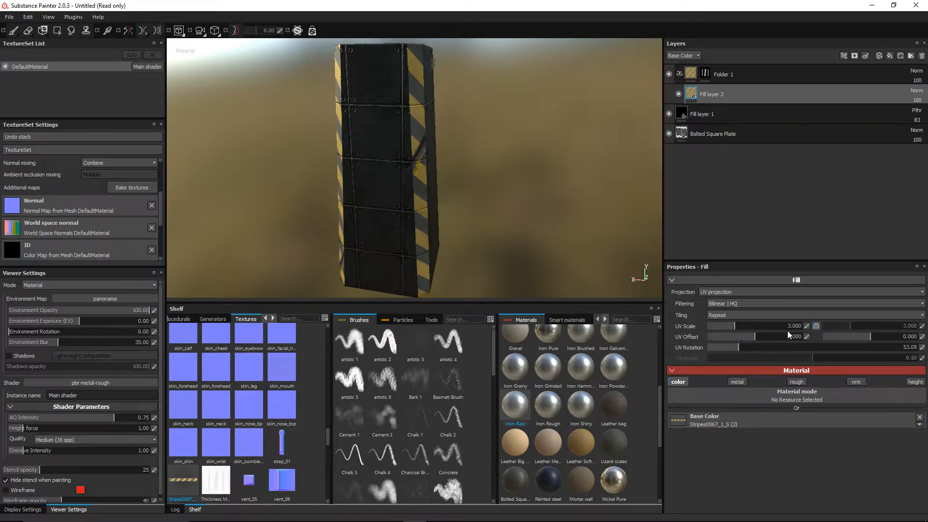
# Step: Set Fill layer 2's UV Scale to 1 and orbit to inspect the broader diagonal hazard bands
pyautogui.keyDown('alt'); pyautogui.moveTo(562, 243); pyautogui.dragTo(563, 239); pyautogui.keyUp('alt')
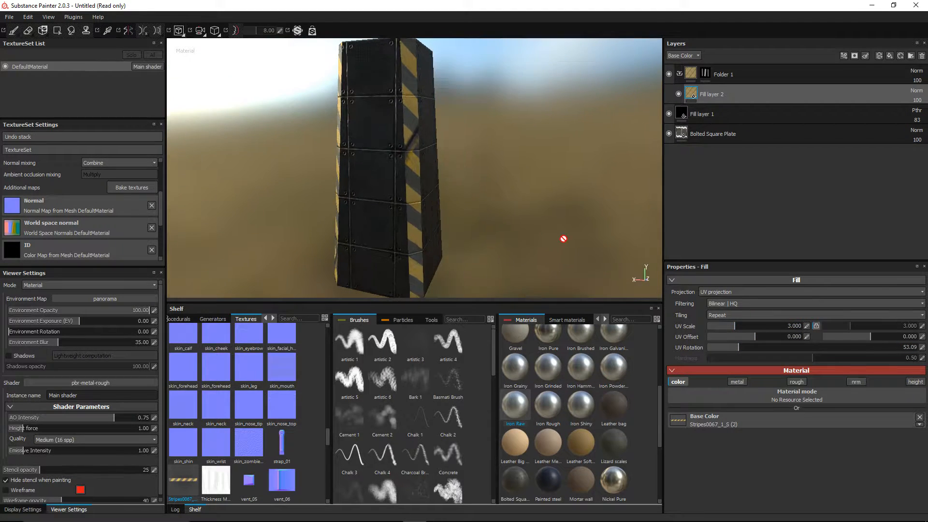
pyautogui.click(806, 327)
pyautogui.write('1')
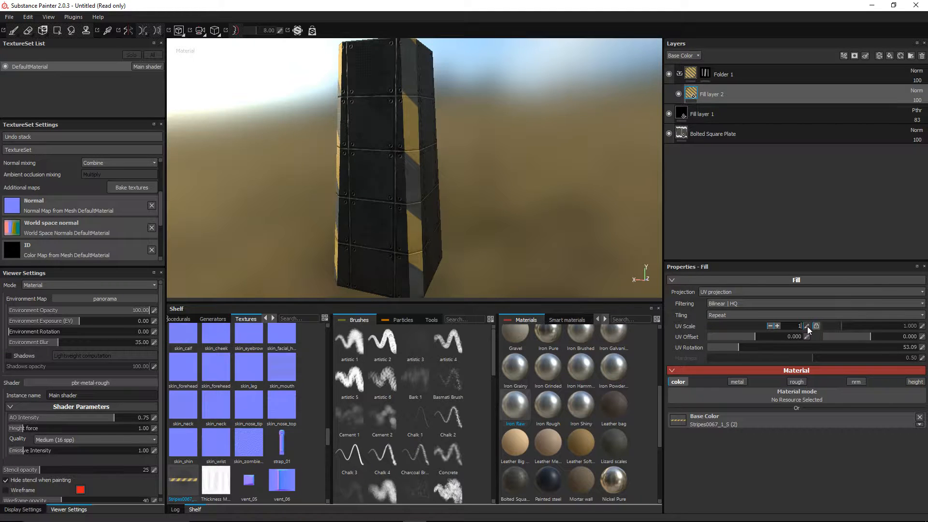
pyautogui.press('Return')
pyautogui.keyDown('alt'); pyautogui.moveTo(323, 166); pyautogui.dragTo(468, 166); pyautogui.keyUp('alt')
pyautogui.scroll(-3, 403, 164)
pyautogui.keyDown('alt'); pyautogui.moveTo(403, 164); pyautogui.dragTo(488, 178); pyautogui.keyUp('alt')
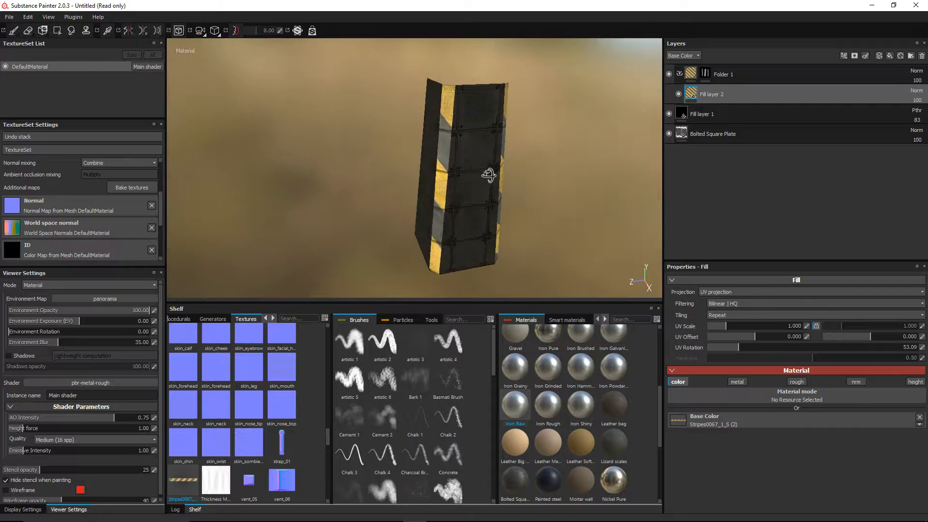
pyautogui.keyDown('alt'); pyautogui.moveTo(404, 174); pyautogui.dragTo(461, 197); pyautogui.keyUp('alt')
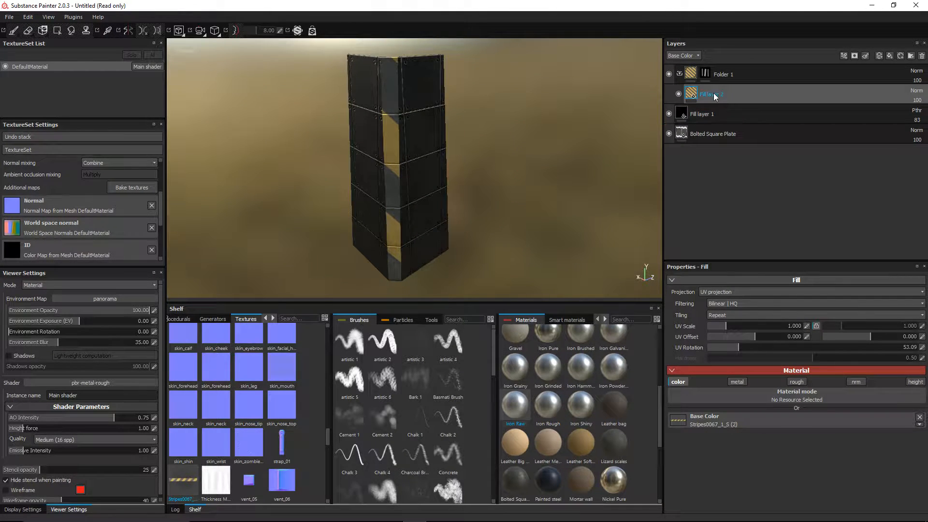
# Step: After trying Passthrough, set Folder 1 to Linear dodge (Add) blending at opacity 92
pyautogui.click(694, 73)
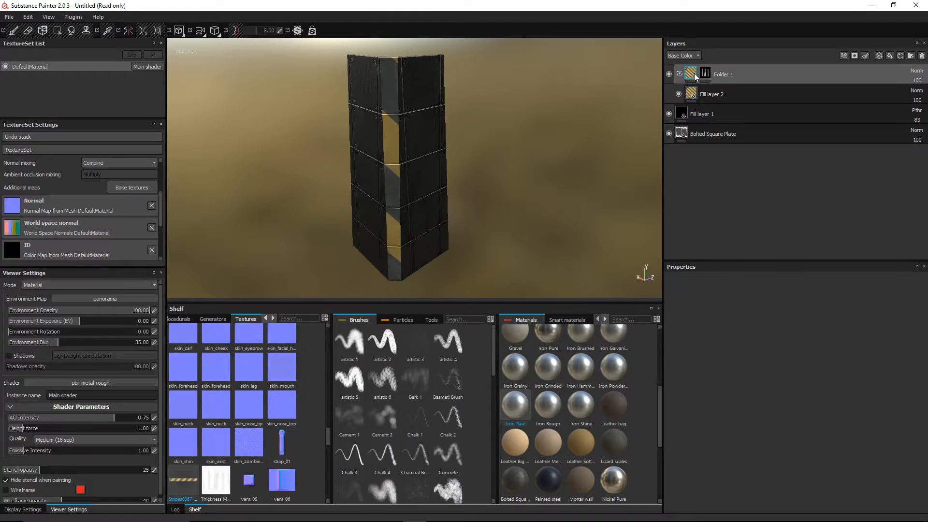
pyautogui.click(916, 74)
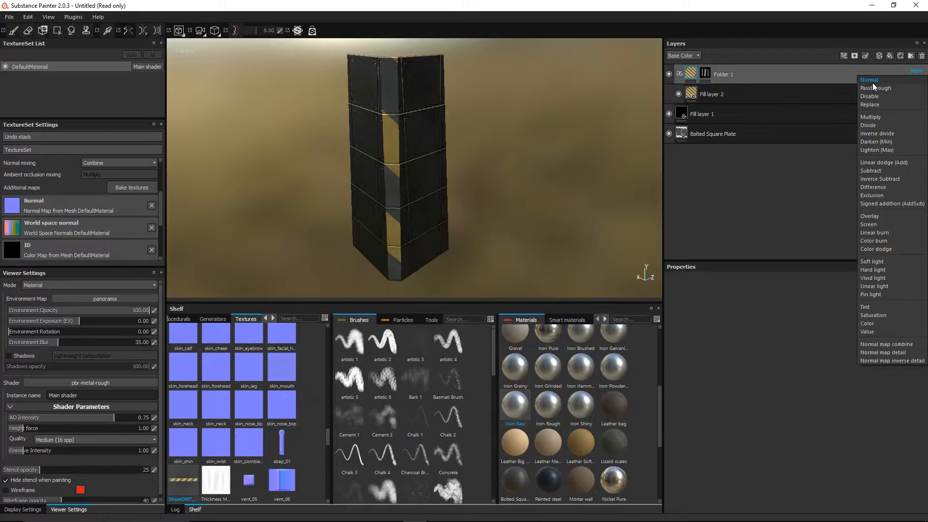
pyautogui.click(874, 89)
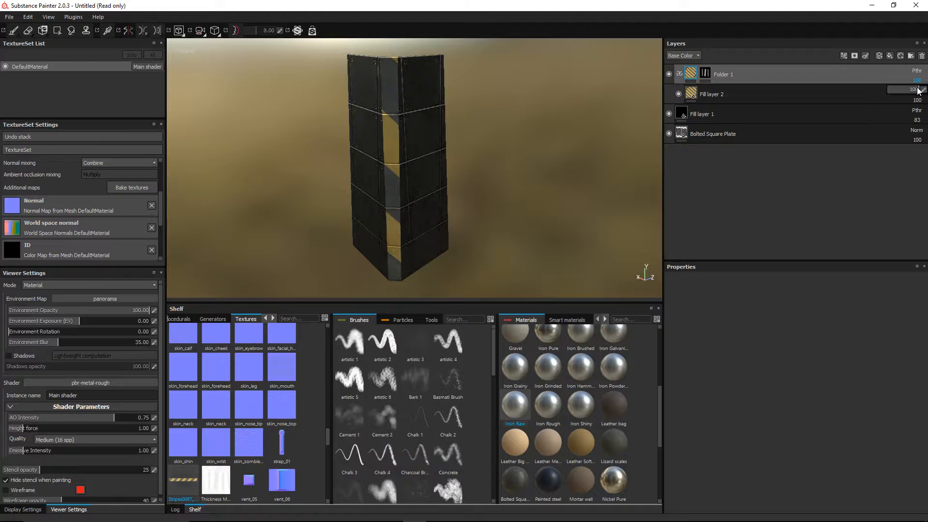
pyautogui.moveTo(909, 90); pyautogui.dragTo(920, 91)
pyautogui.click(918, 71)
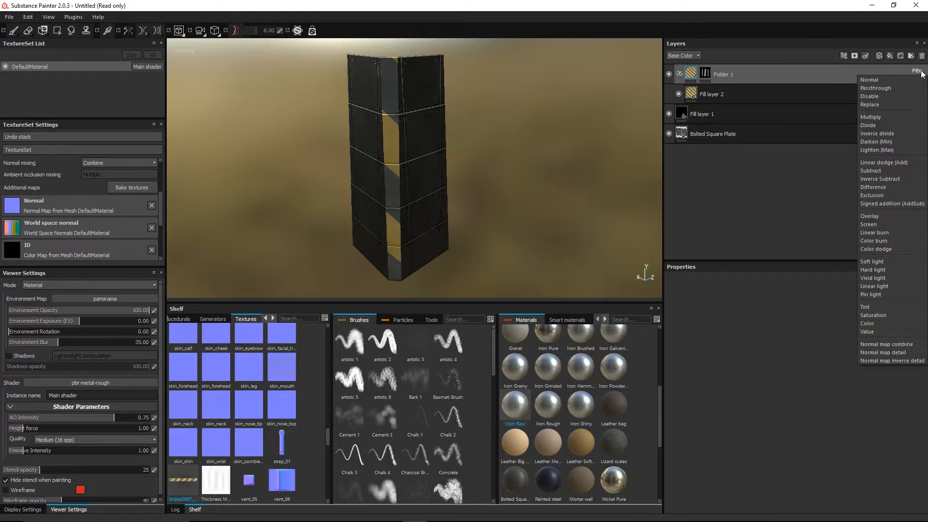
pyautogui.click(896, 162)
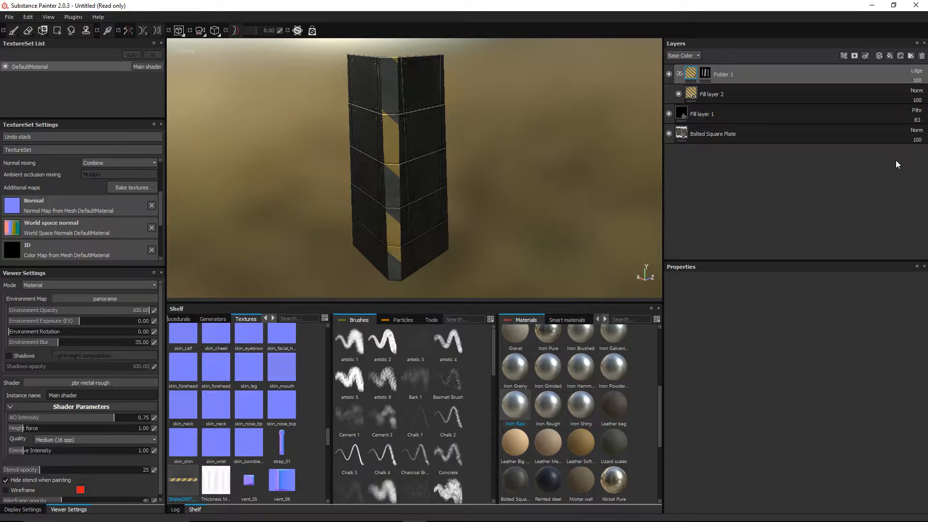
pyautogui.moveTo(920, 81)
pyautogui.moveTo(920, 93); pyautogui.dragTo(911, 93)
pyautogui.keyDown('alt'); pyautogui.moveTo(535, 191); pyautogui.dragTo(568, 179); pyautogui.keyUp('alt')
pyautogui.moveTo(686, 92); pyautogui.dragTo(668, 118)
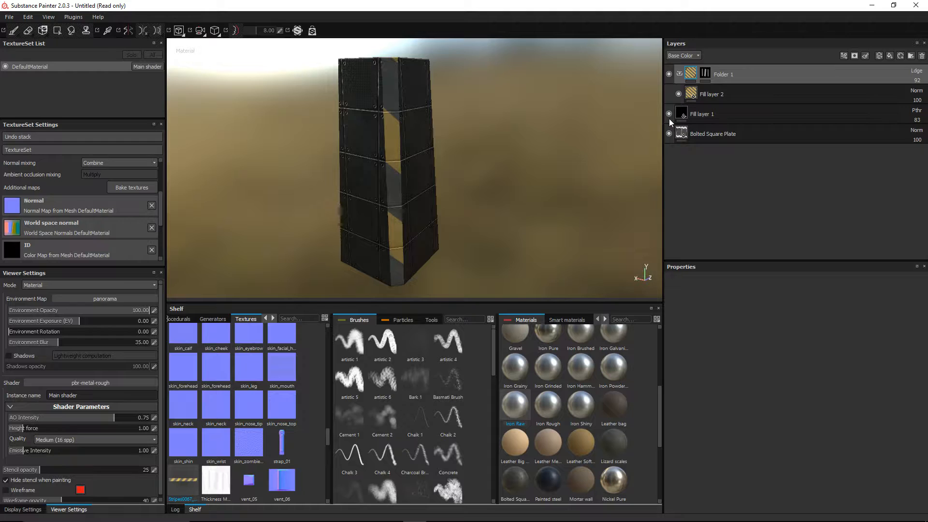
# Step: Toggle the black base fill's visibility to compare, then rename Fill layer 1 to Darken
pyautogui.click(668, 118)
pyautogui.click(669, 114)
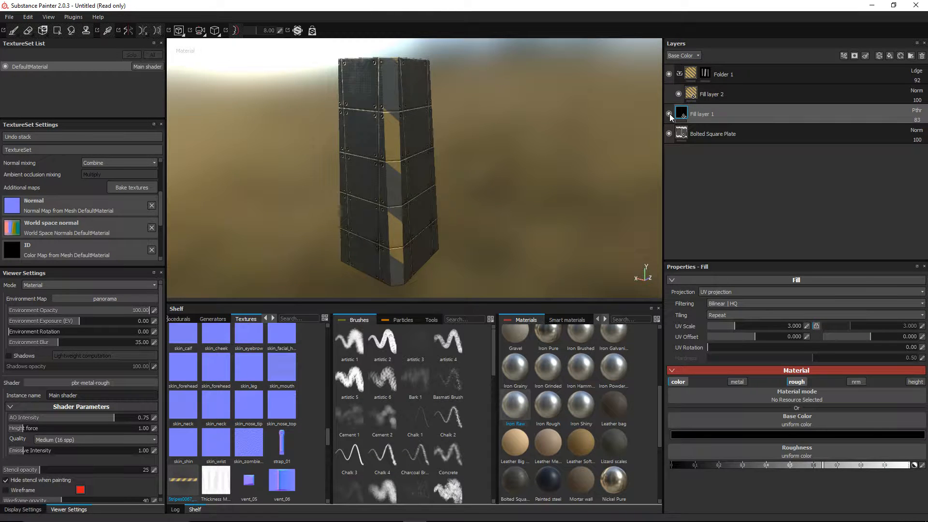
pyautogui.click(669, 114)
pyautogui.doubleClick(711, 113)
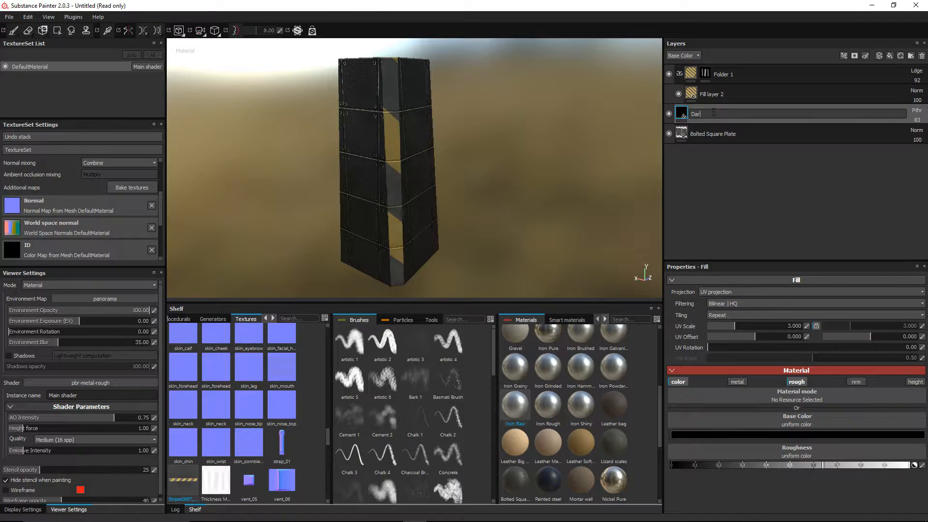
pyautogui.write('Darken')
pyautogui.press('Return')
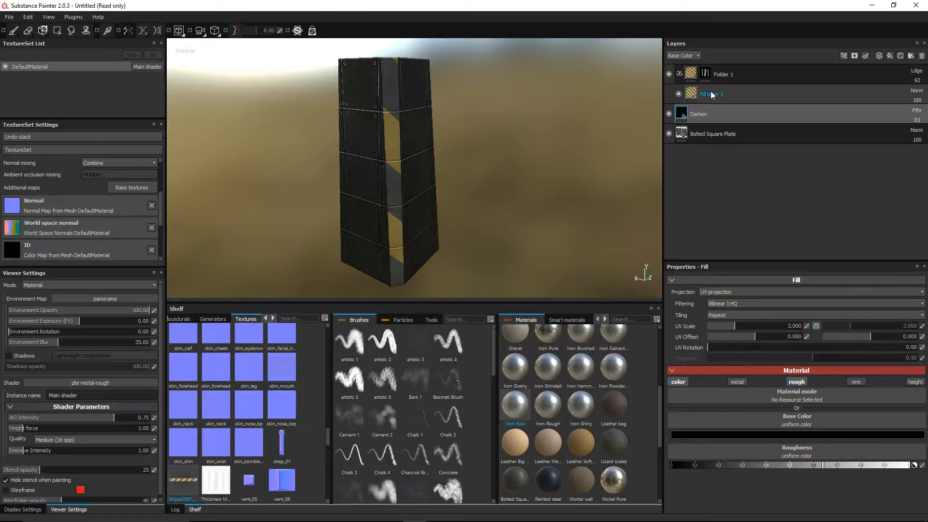
# Step: Rename both Fill layer 2 and Folder 1 to Chevrons
pyautogui.doubleClick(711, 93)
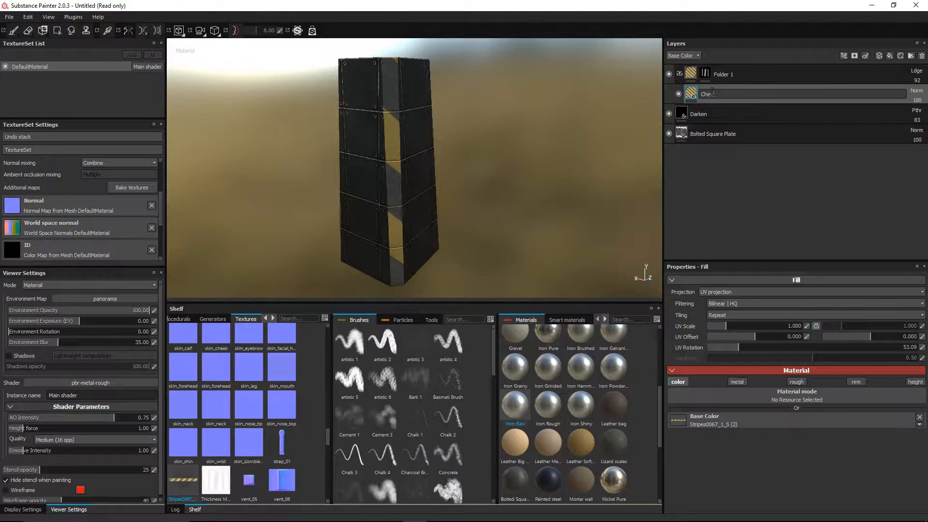
pyautogui.write('Chevrons')
pyautogui.press('Return')
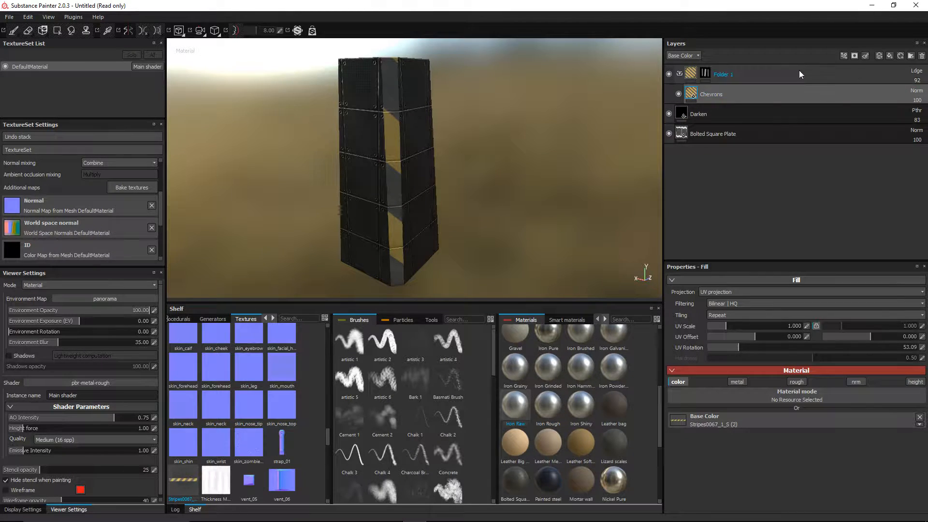
pyautogui.doubleClick(721, 75)
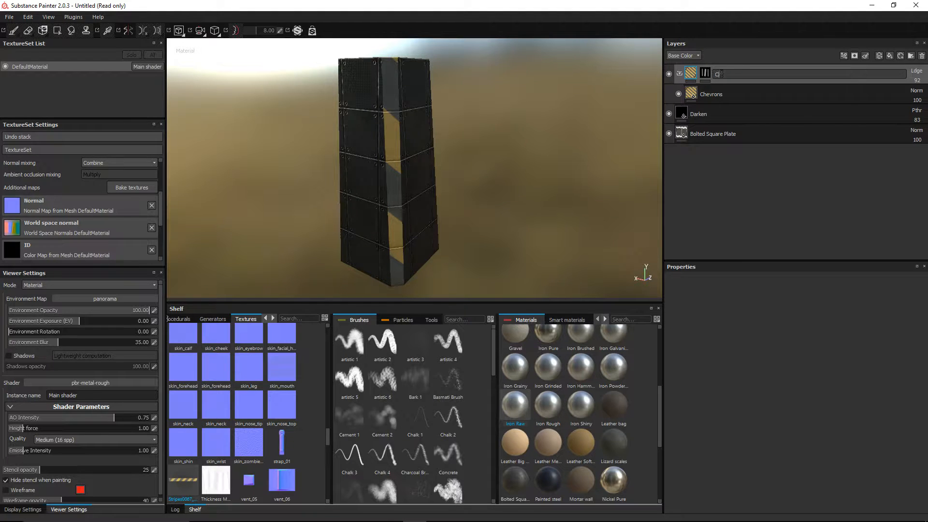
pyautogui.write('Chevrons')
pyautogui.press('Return')
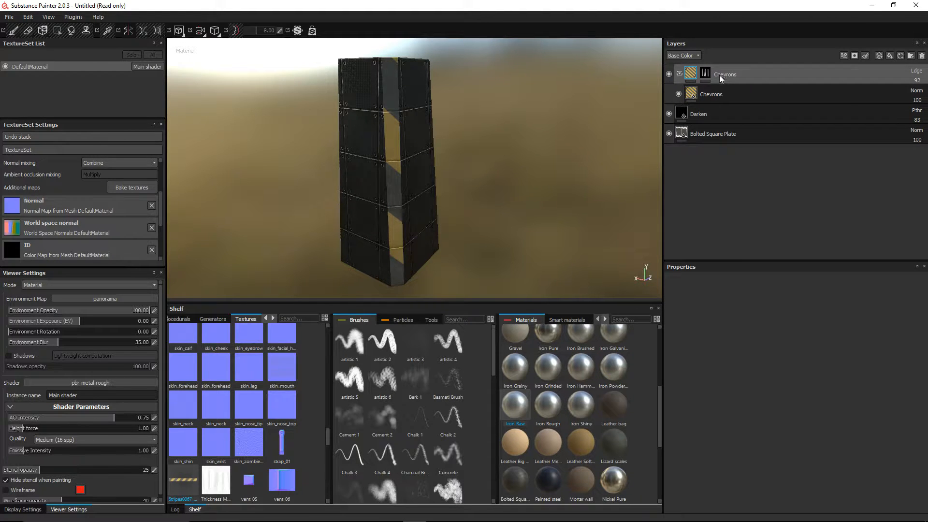
# Step: Orbit around the block to inspect the chevron strips, then switch to Chrome
pyautogui.keyDown('alt'); pyautogui.moveTo(345, 141); pyautogui.dragTo(520, 174); pyautogui.keyUp('alt')
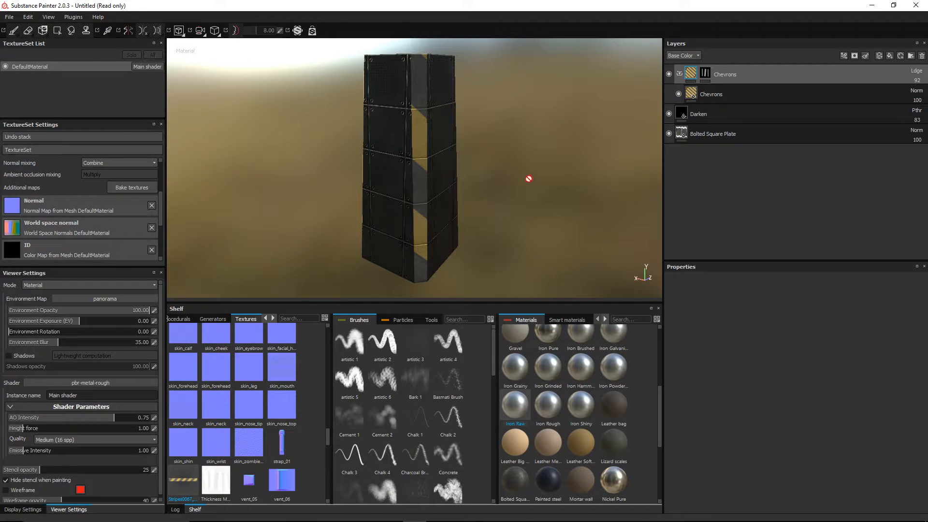
pyautogui.moveTo(528, 179)
pyautogui.keyDown('alt'); pyautogui.mouseDown()
pyautogui.moveTo(565, 166)
pyautogui.moveTo(603, 169)
pyautogui.moveTo(617, 157)
pyautogui.moveTo(531, 182)
pyautogui.mouseUp(); pyautogui.keyUp('alt')
pyautogui.keyDown('alt'); pyautogui.moveTo(476, 227); pyautogui.dragTo(497, 223); pyautogui.keyUp('alt')
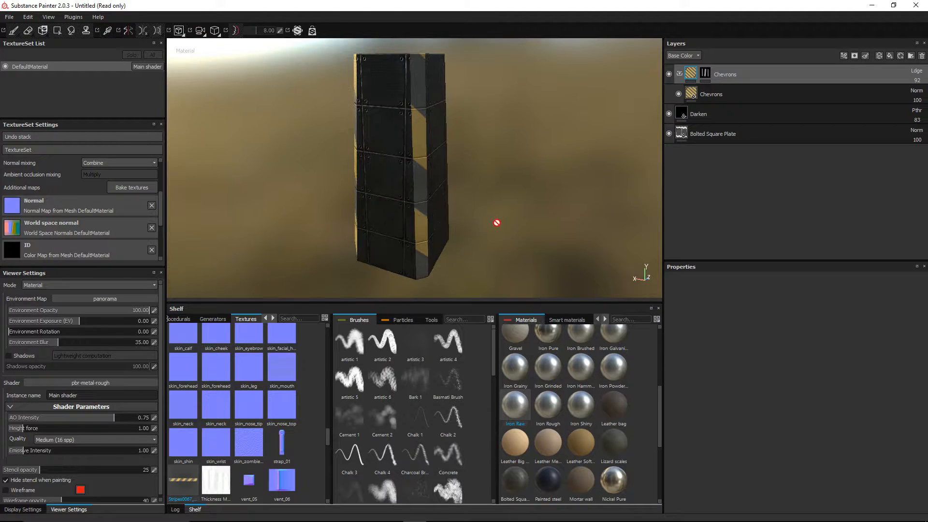
pyautogui.hotkey('alt', 'Tab')
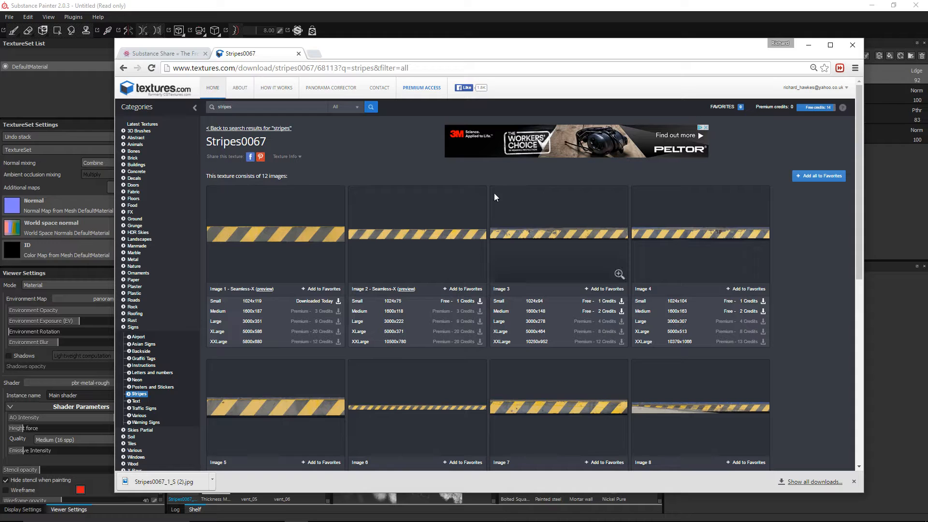
# Step: Search Google Images for 'caution sign'
pyautogui.click(281, 69)
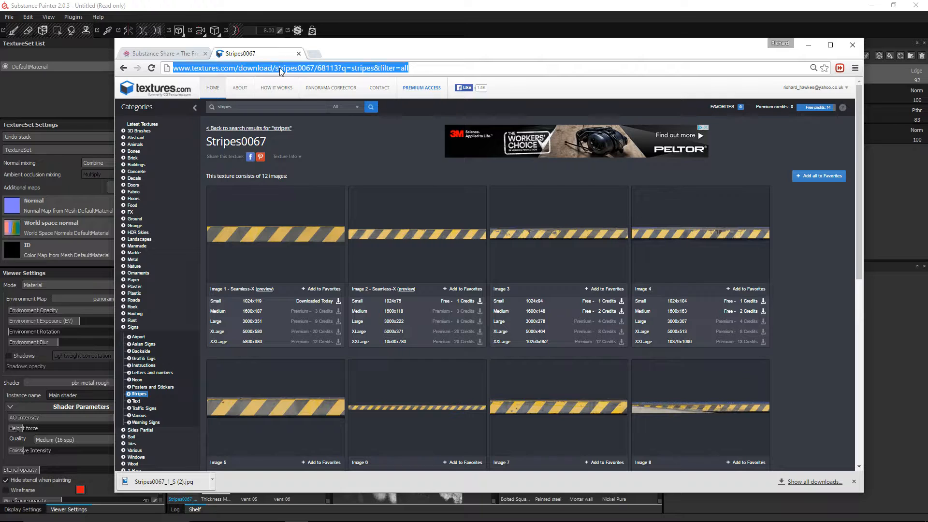
pyautogui.write('caution si')
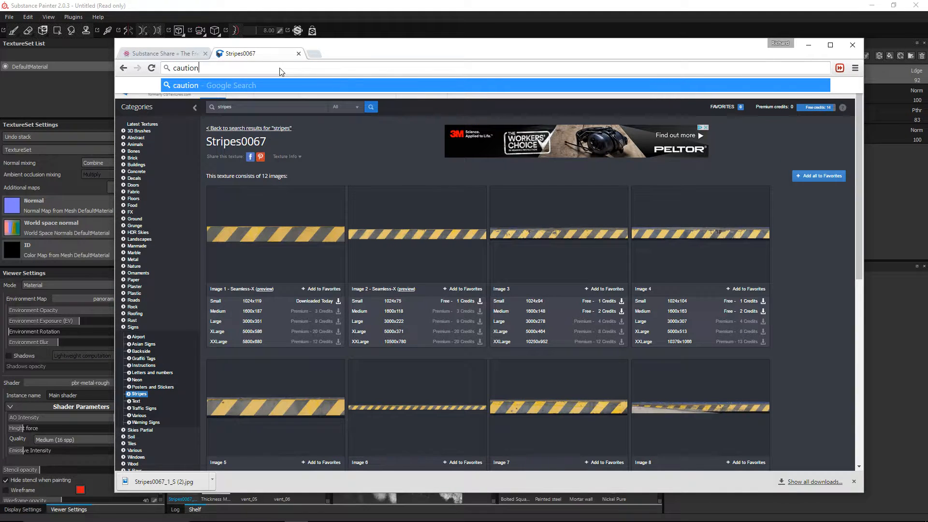
pyautogui.write('gn')
pyautogui.press('Return')
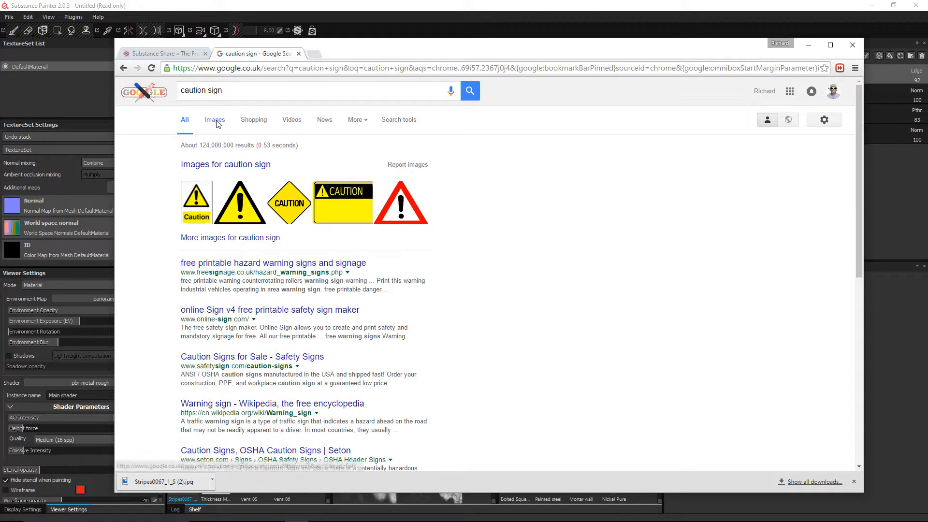
pyautogui.click(215, 119)
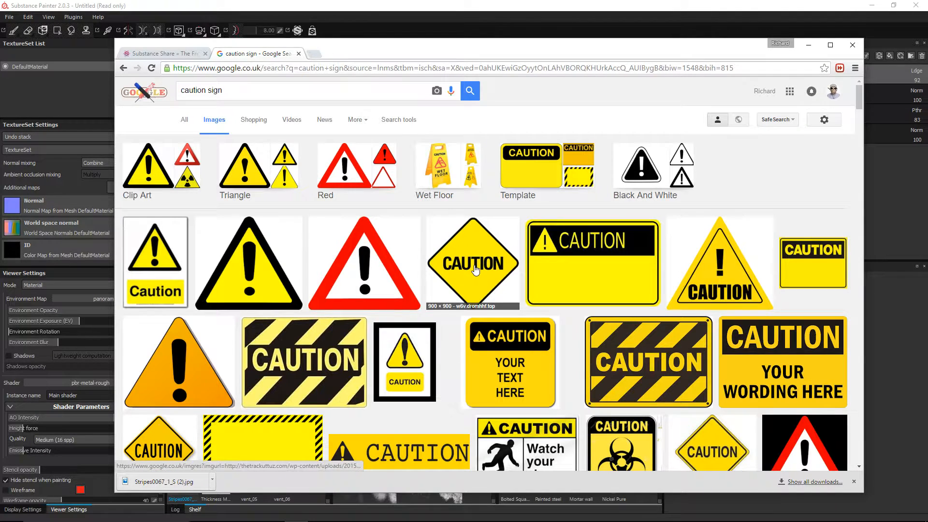
# Step: Scroll the results and preview the SafetySign.com E5109 yellow-and-black striped CAUTION sign
pyautogui.scroll(-2, 476, 269)
pyautogui.scroll(1, 483, 275)
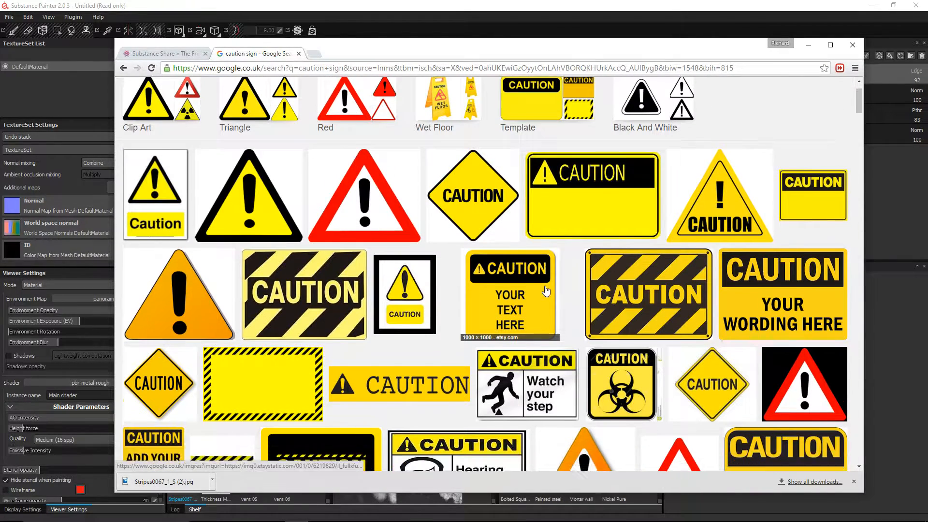
pyautogui.scroll(-1, 546, 290)
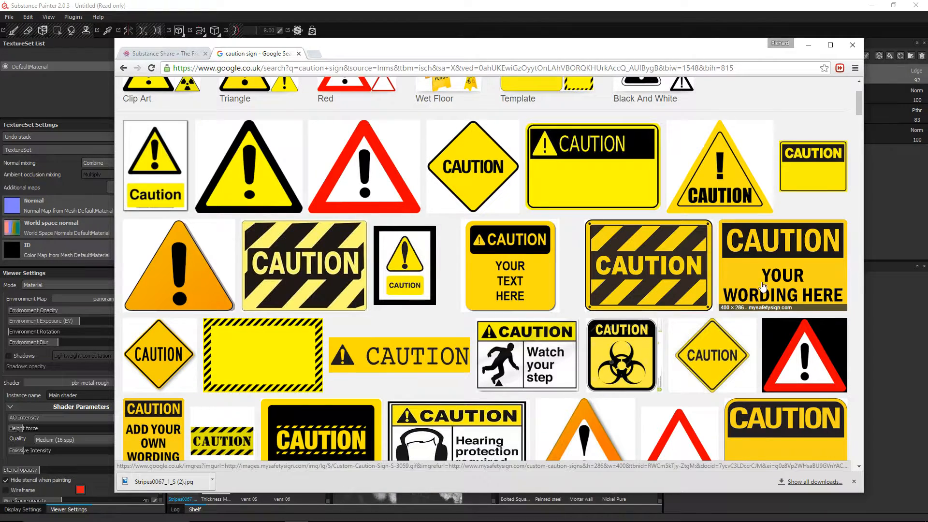
pyautogui.scroll(-1, 389, 280)
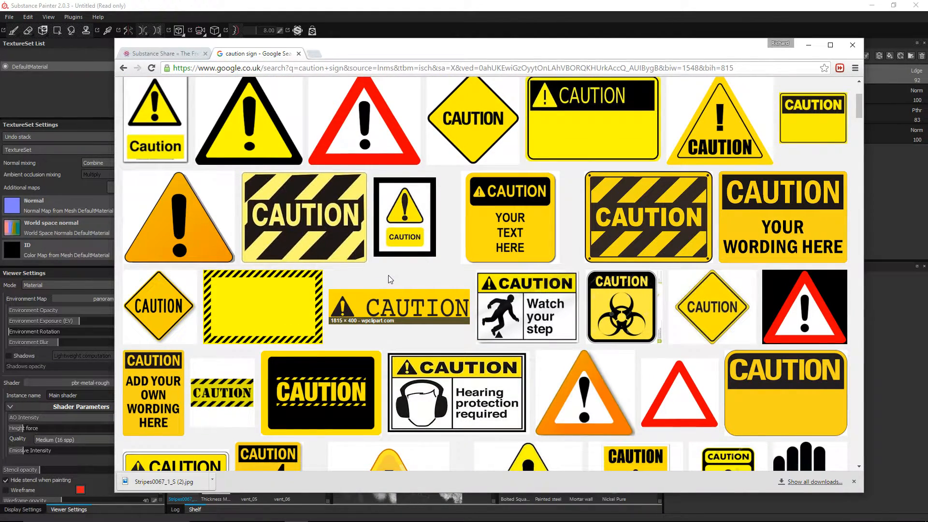
pyautogui.scroll(-3, 389, 278)
pyautogui.scroll(-2, 394, 279)
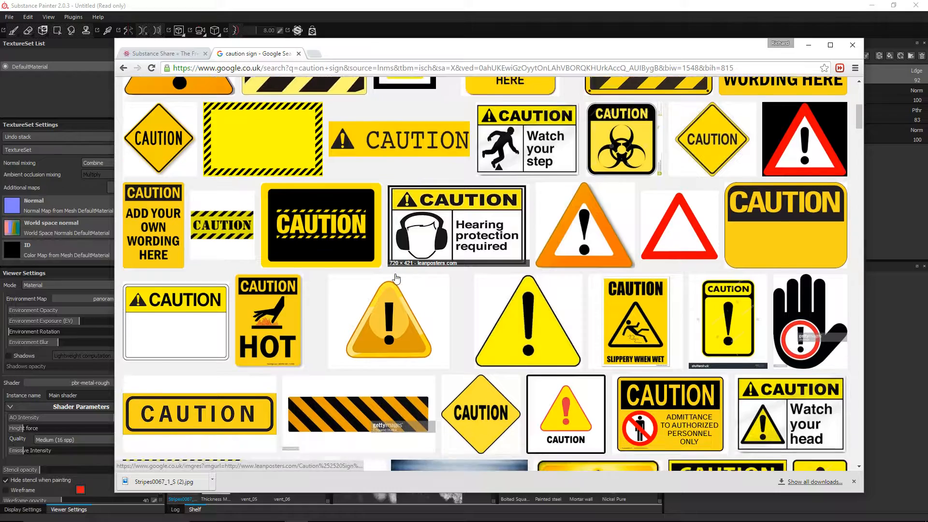
pyautogui.scroll(-1, 397, 277)
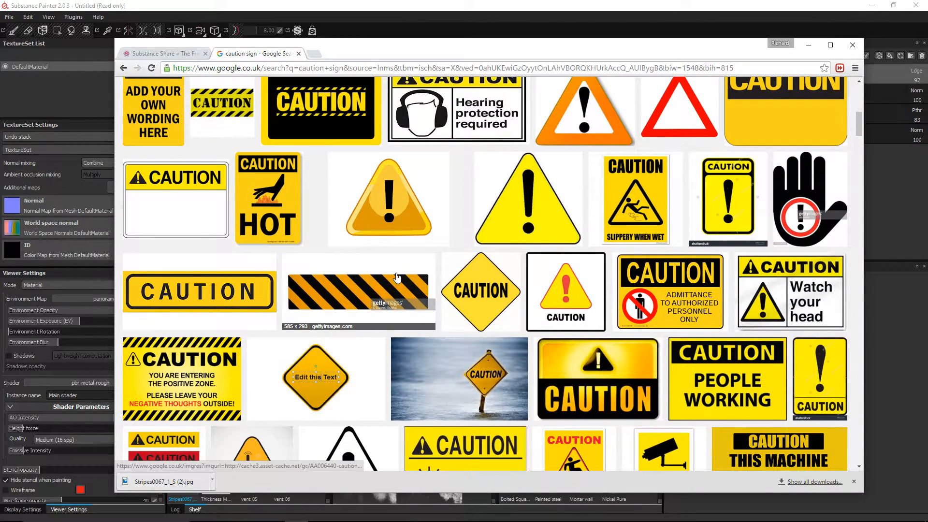
pyautogui.scroll(6, 397, 277)
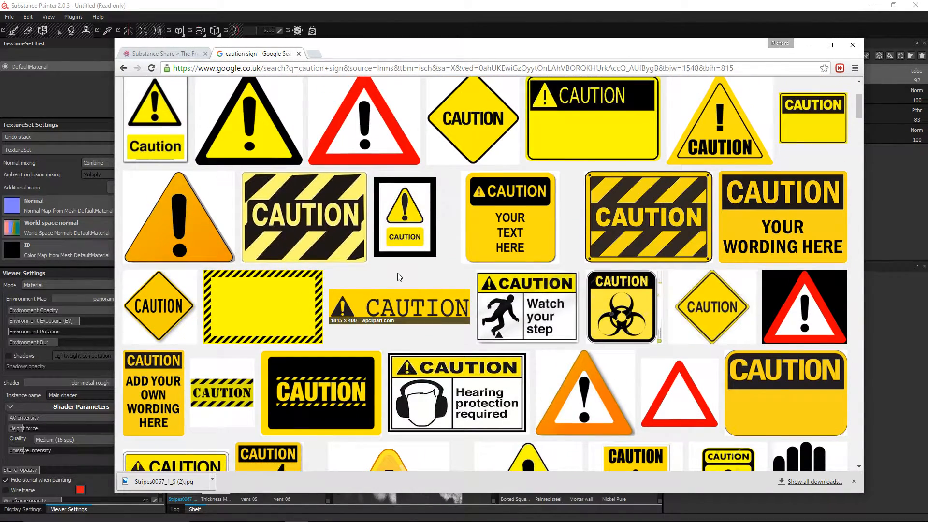
pyautogui.scroll(-6, 608, 227)
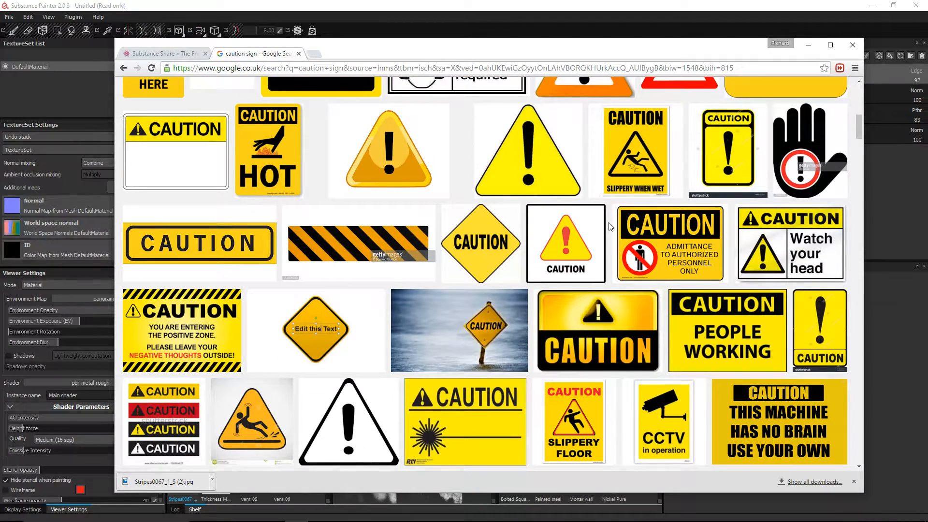
pyautogui.scroll(-2, 610, 227)
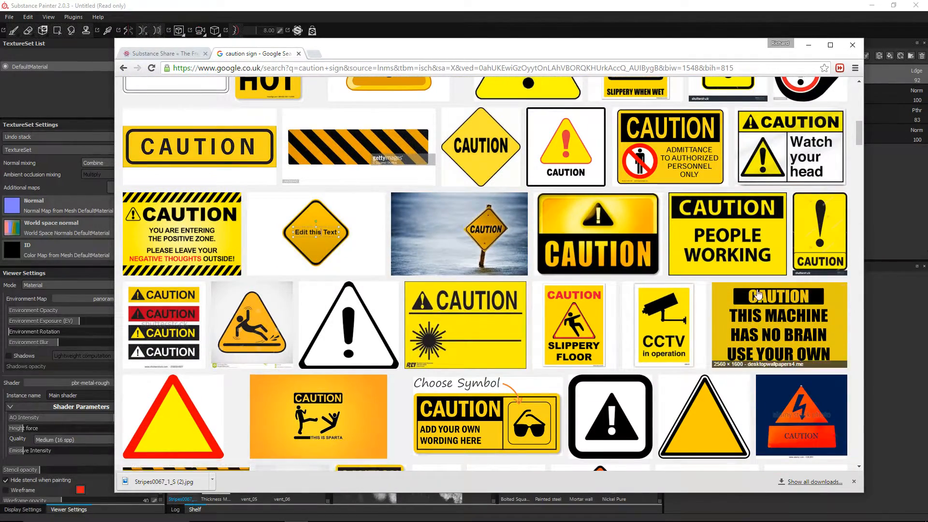
pyautogui.scroll(-3, 211, 238)
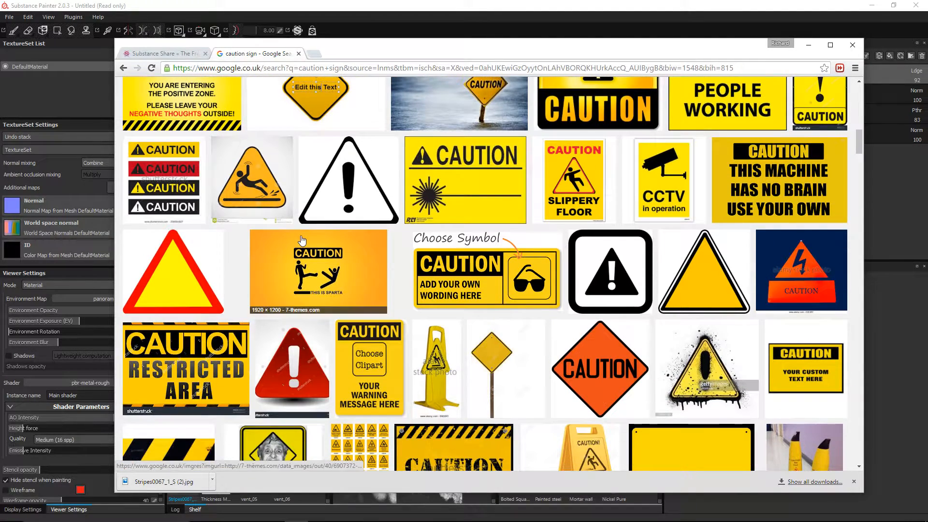
pyautogui.scroll(-2, 465, 347)
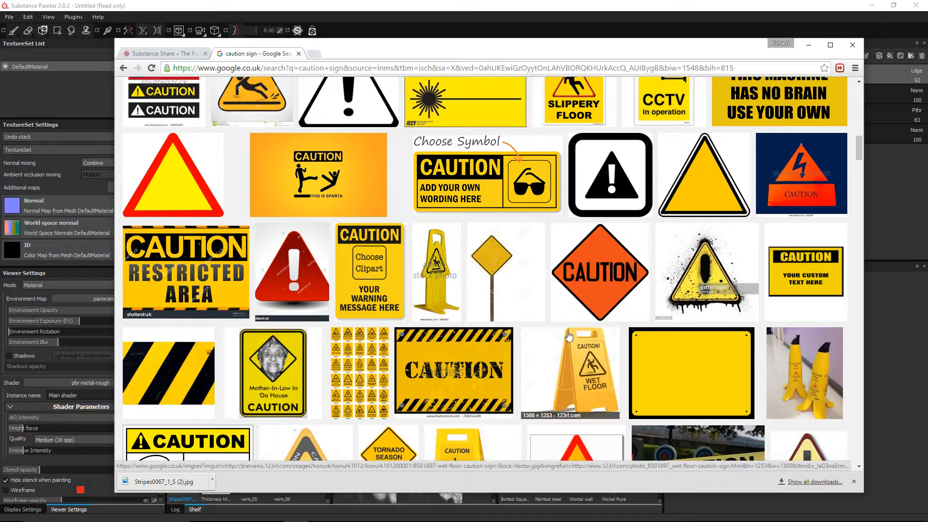
pyautogui.scroll(-1, 341, 333)
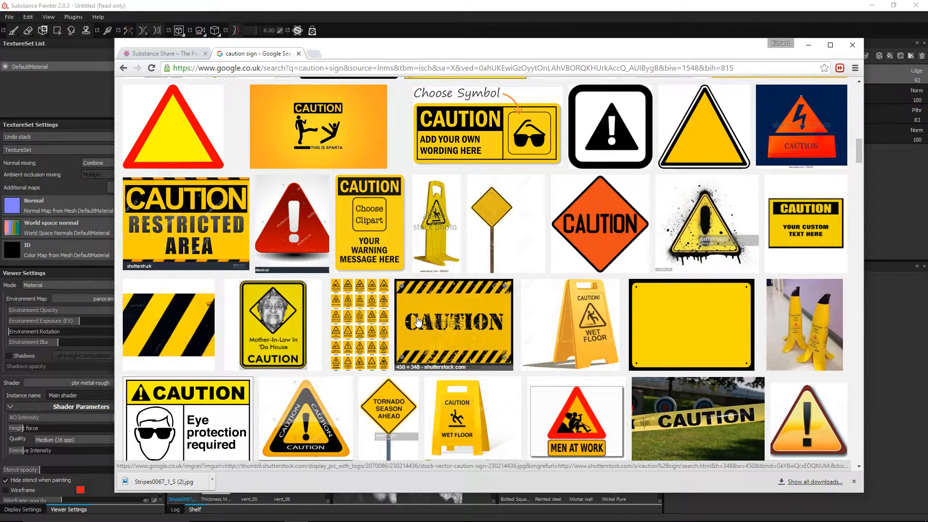
pyautogui.scroll(-5, 419, 317)
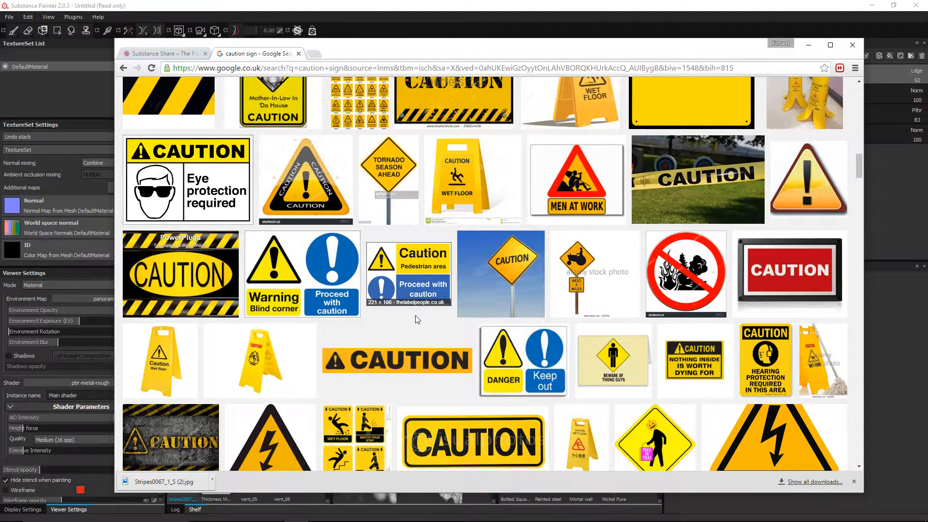
pyautogui.scroll(10, 417, 319)
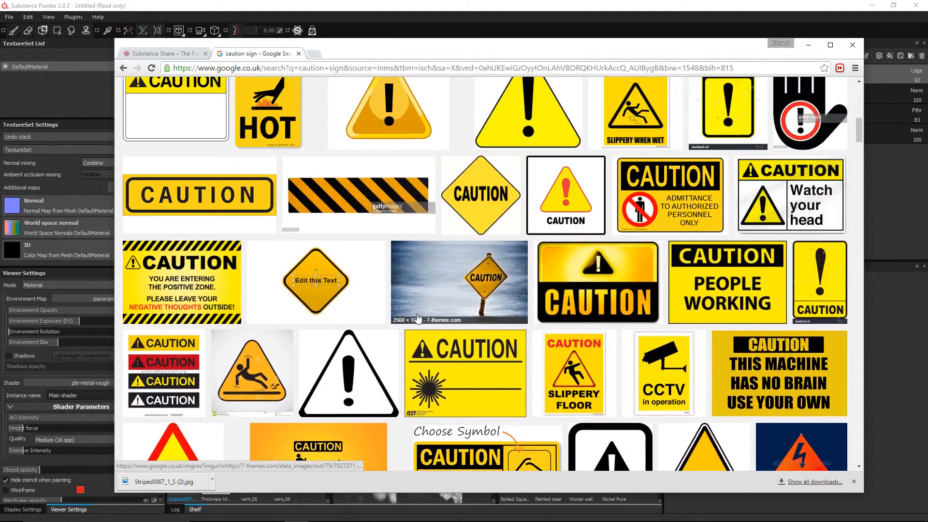
pyautogui.scroll(6, 418, 317)
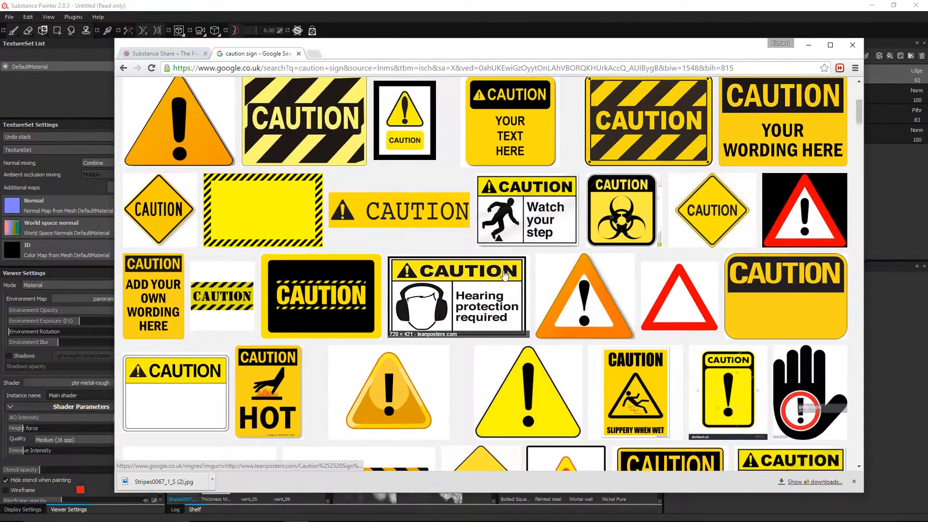
pyautogui.click(660, 124)
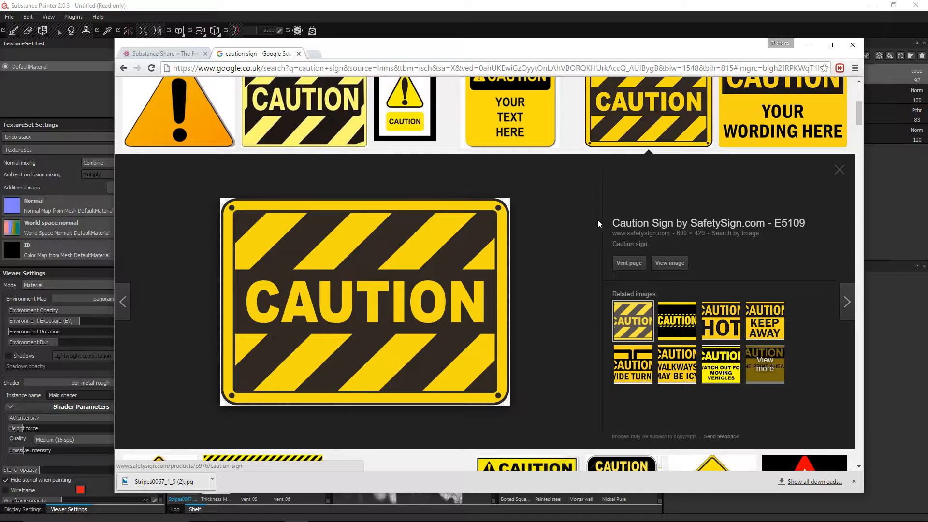
# Step: Open the full-size CAUTION sign and save it to the Desktop as E5109.png
pyautogui.click(676, 263)
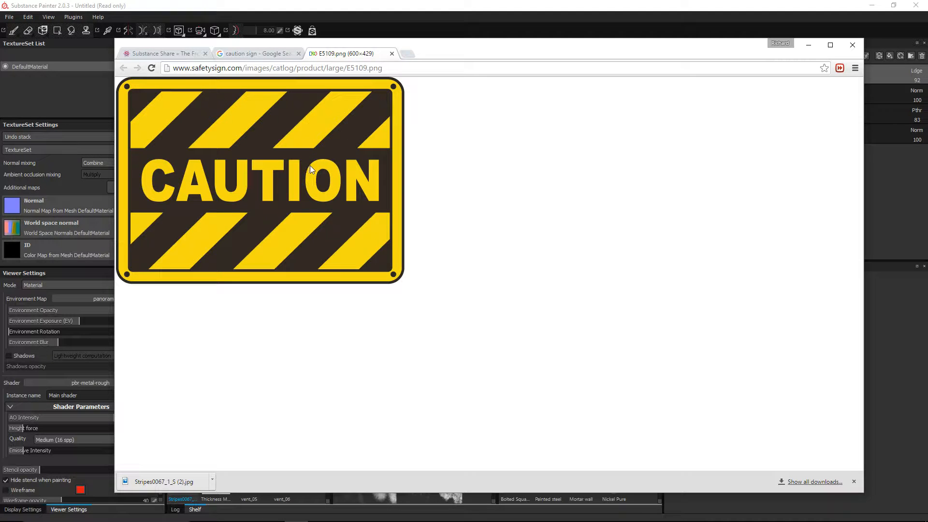
pyautogui.rightClick(327, 159)
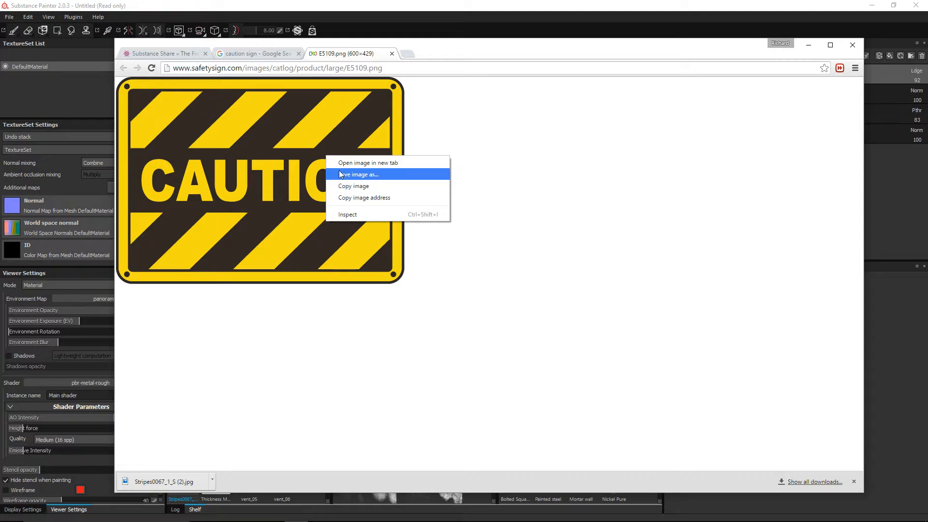
pyautogui.click(342, 175)
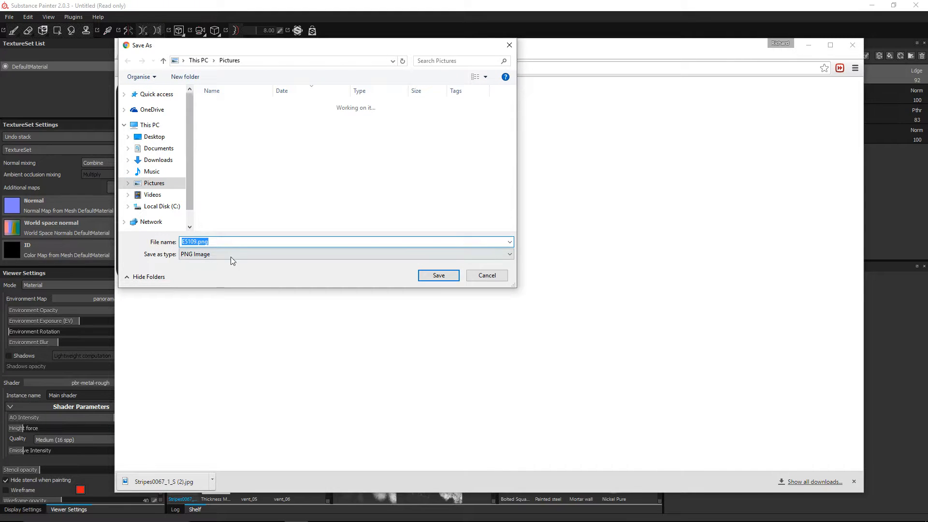
pyautogui.click(152, 137)
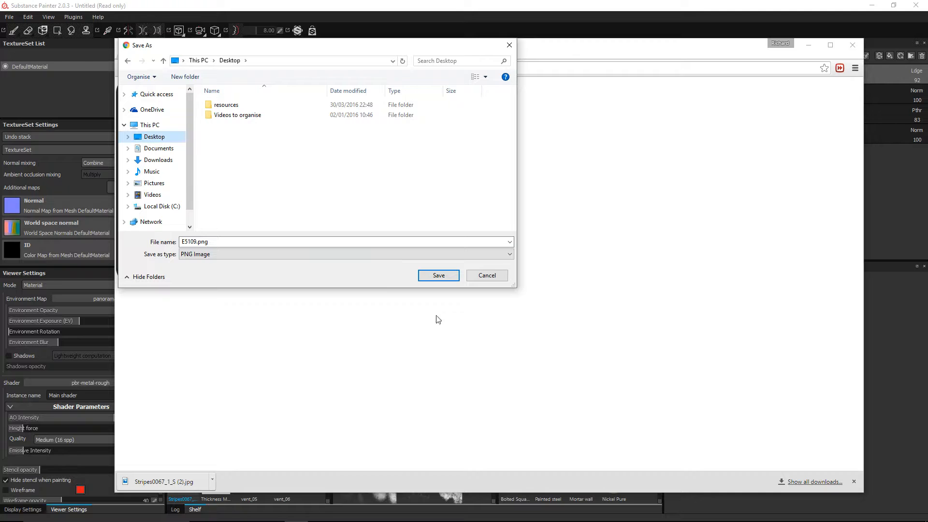
pyautogui.click(438, 275)
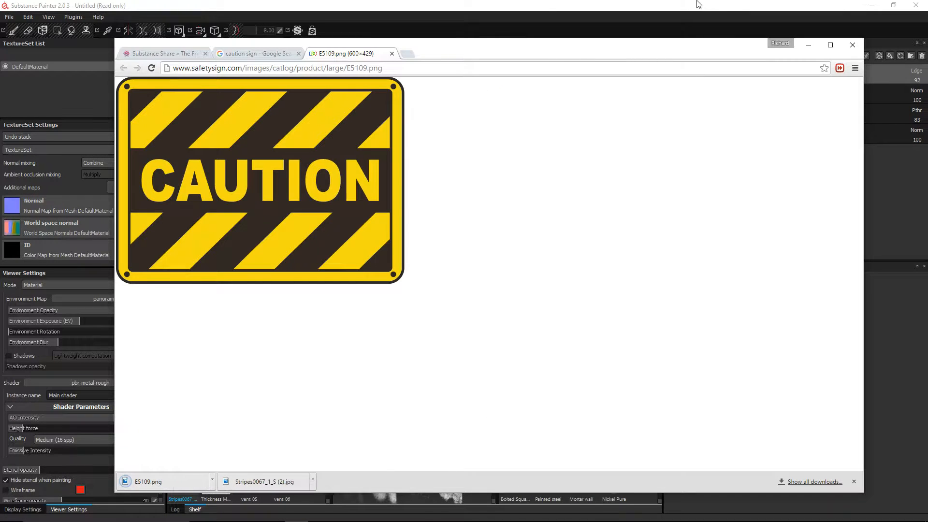
# Step: Drag E5109.png from the Desktop onto the shelf, then cancel that pending import
pyautogui.hotkey('alt', 'Tab')
pyautogui.hotkey('alt', 'Tab')
pyautogui.hotkey('alt', 'Tab')
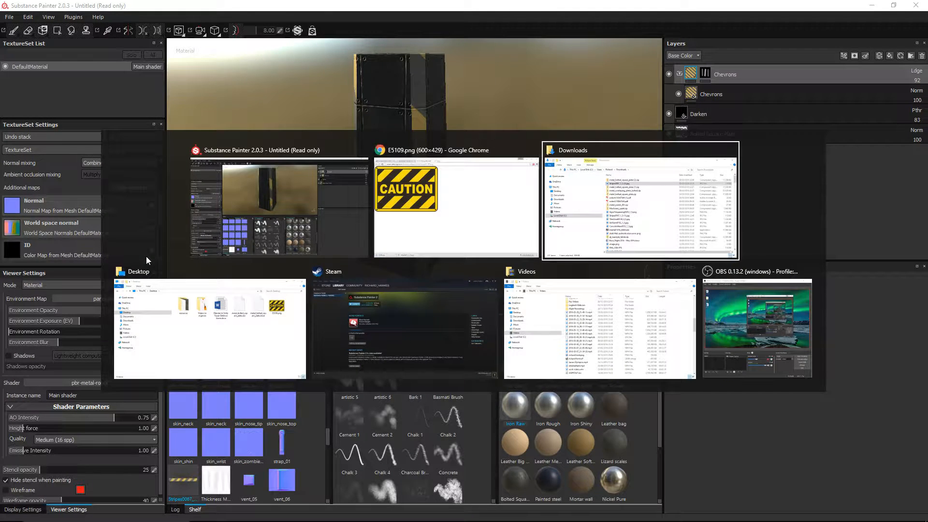
pyautogui.click(475, 139)
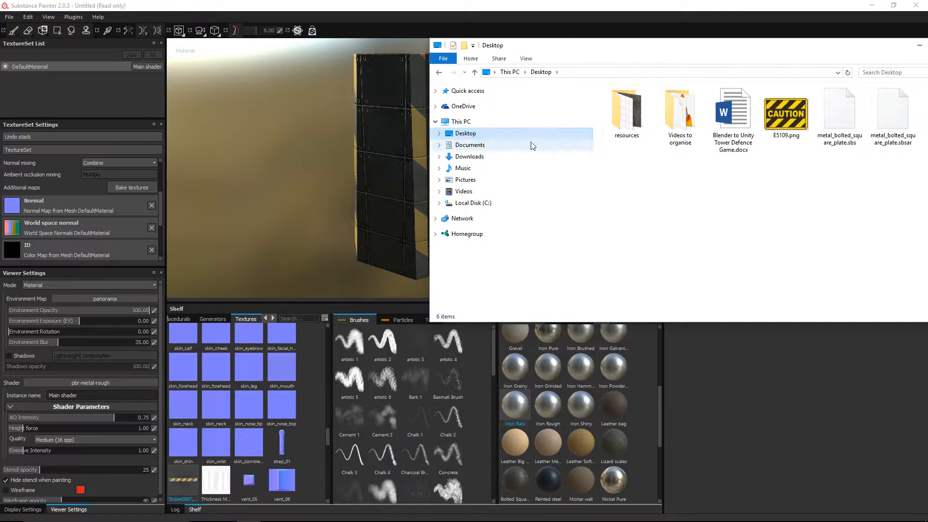
pyautogui.moveTo(786, 113); pyautogui.dragTo(268, 404)
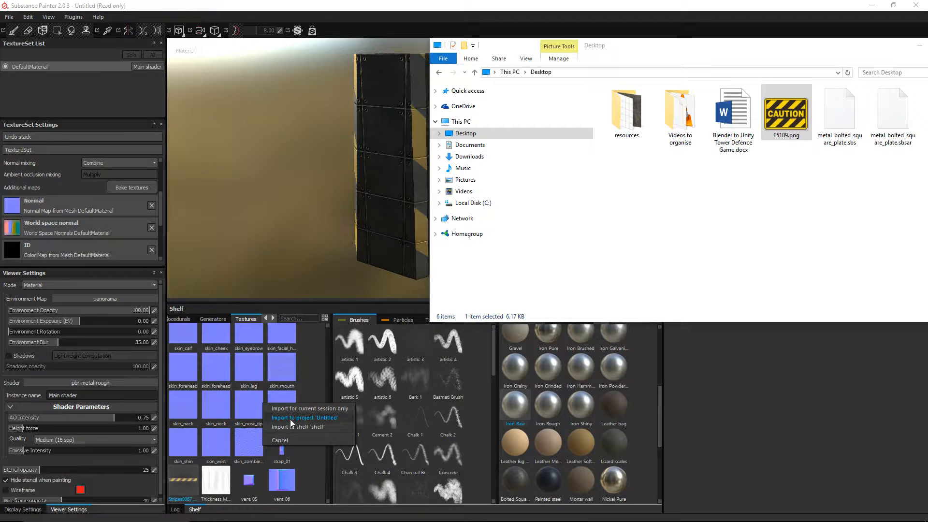
pyautogui.click(618, 239)
pyautogui.click(233, 1)
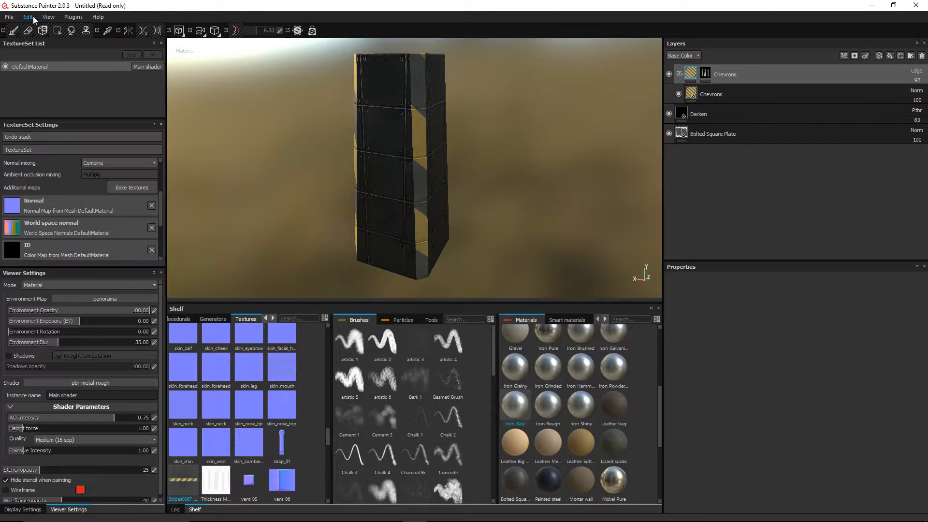
# Step: Save the project over the existing block.spp
pyautogui.click(9, 18)
pyautogui.click(32, 96)
pyautogui.click(119, 95)
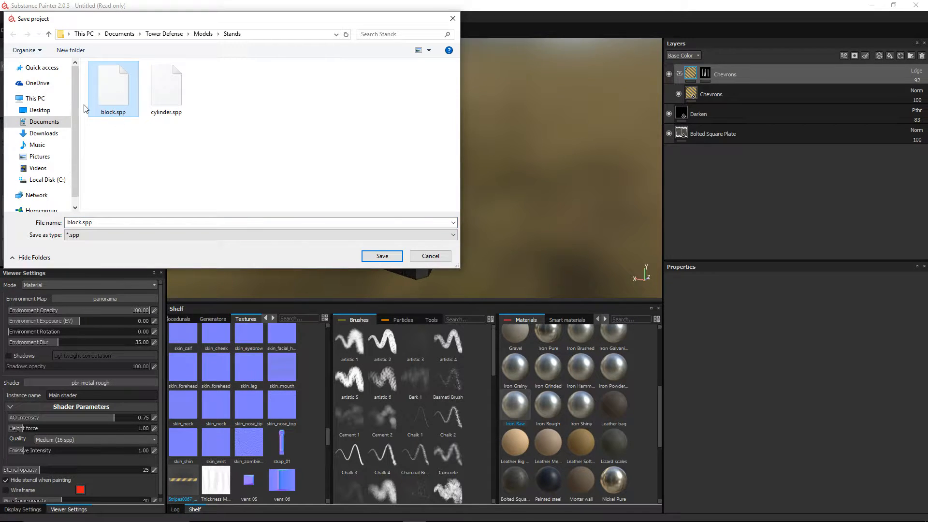
pyautogui.click(386, 264)
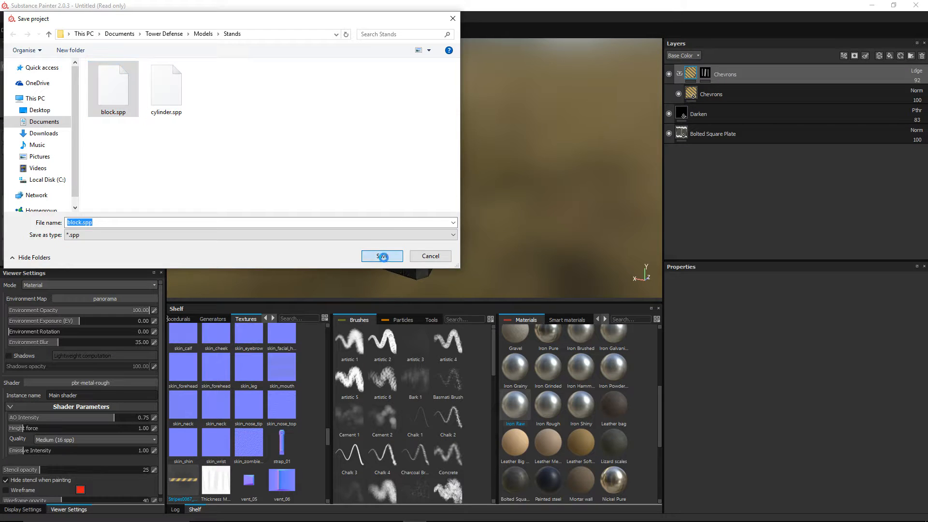
pyautogui.click(488, 266)
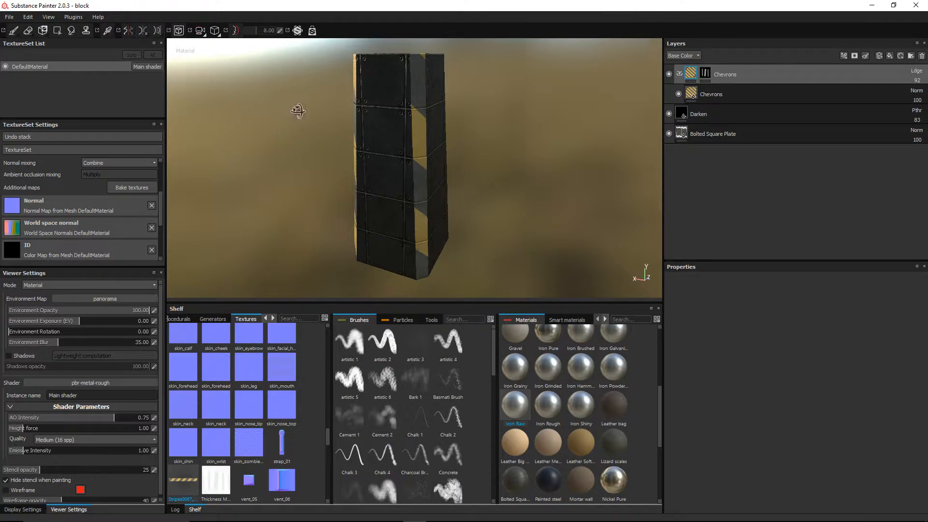
pyautogui.keyDown('alt'); pyautogui.moveTo(300, 114); pyautogui.dragTo(351, 83); pyautogui.keyUp('alt')
pyautogui.keyDown('alt'); pyautogui.moveTo(438, 134); pyautogui.dragTo(482, 117, button='middle'); pyautogui.keyUp('alt')
# Step: Drag E5109.png onto the shelf and import it into project 'block'
pyautogui.hotkey('alt', 'Tab')
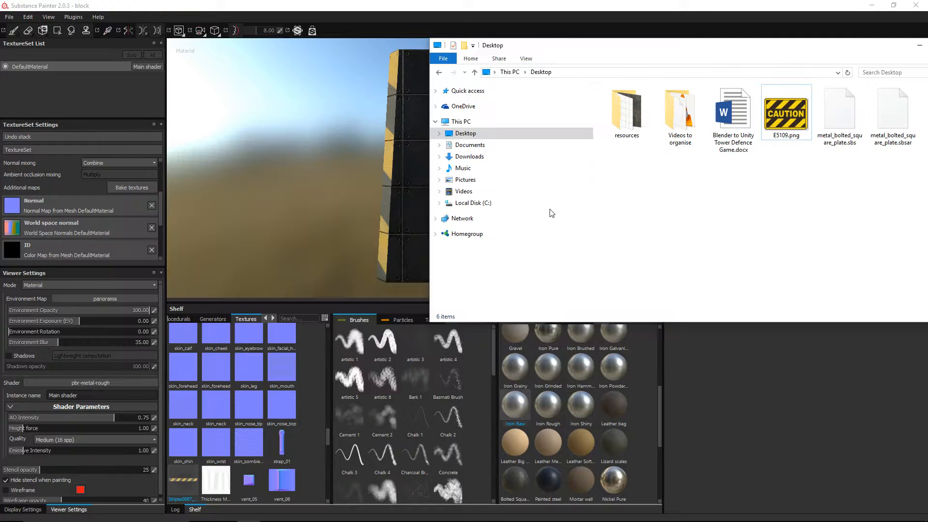
pyautogui.moveTo(786, 113); pyautogui.dragTo(260, 422)
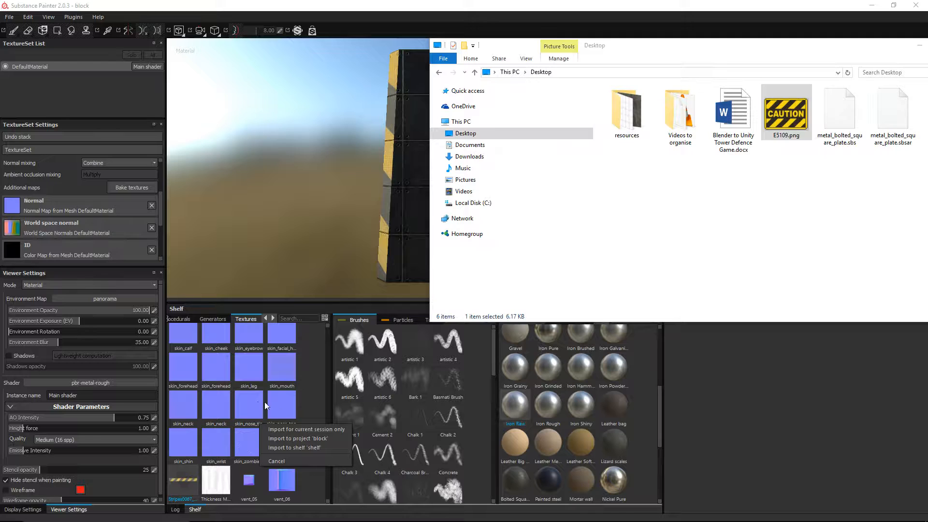
pyautogui.click(292, 438)
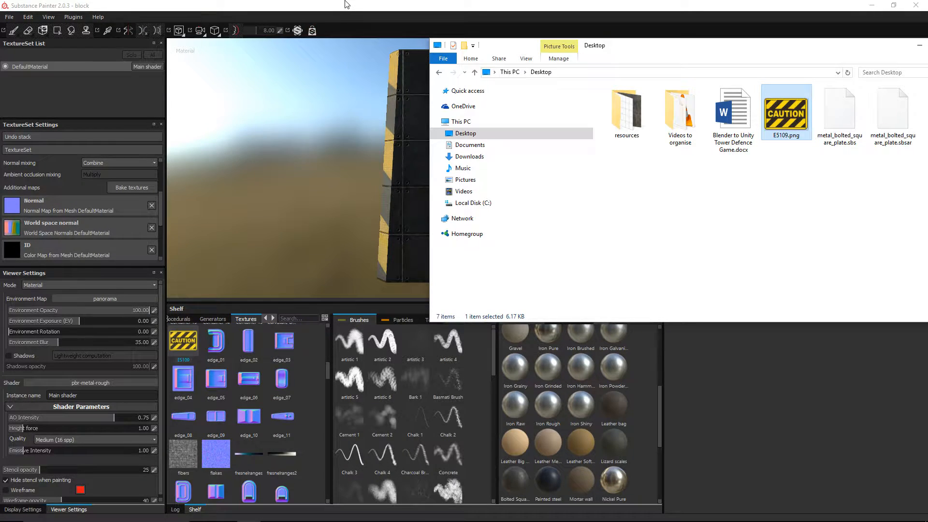
pyautogui.click(347, 5)
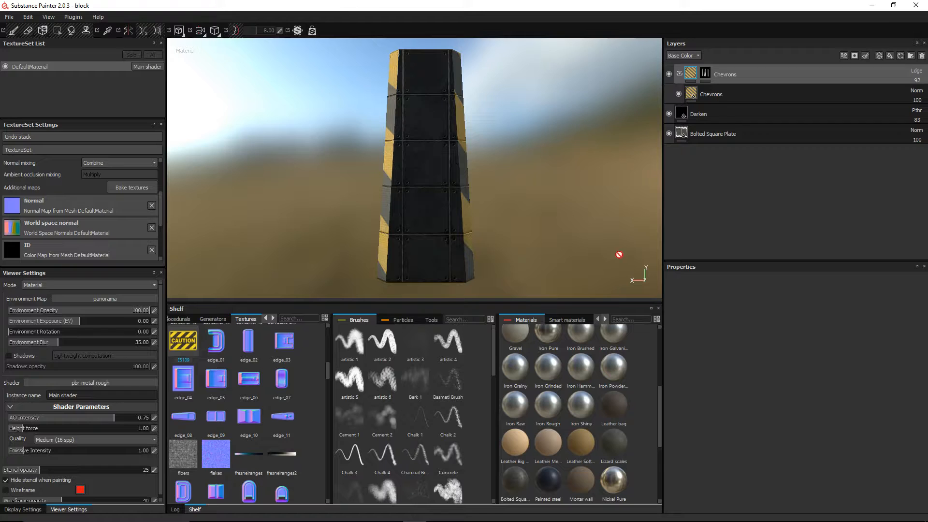
# Step: Add a new paint layer on top and give the brush a plain round alpha
pyautogui.click(879, 56)
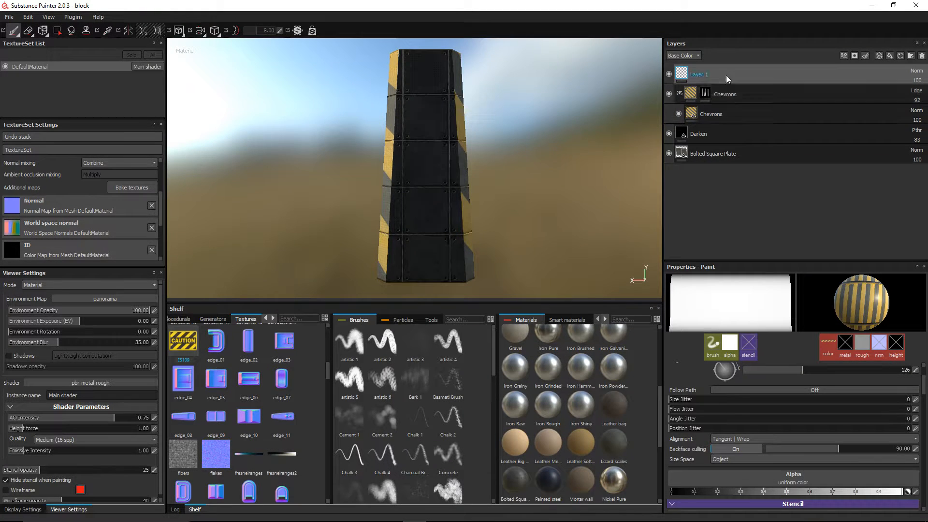
pyautogui.scroll(-3, 921, 391)
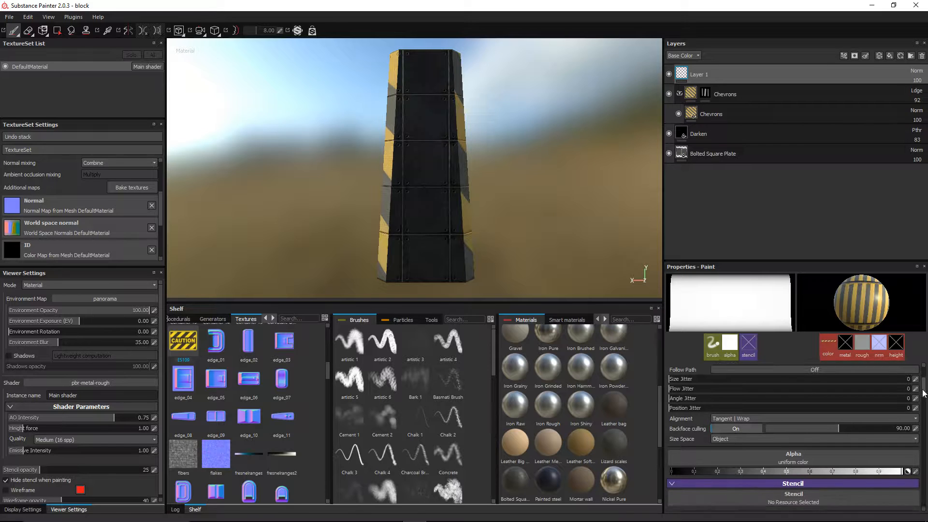
pyautogui.click(765, 407)
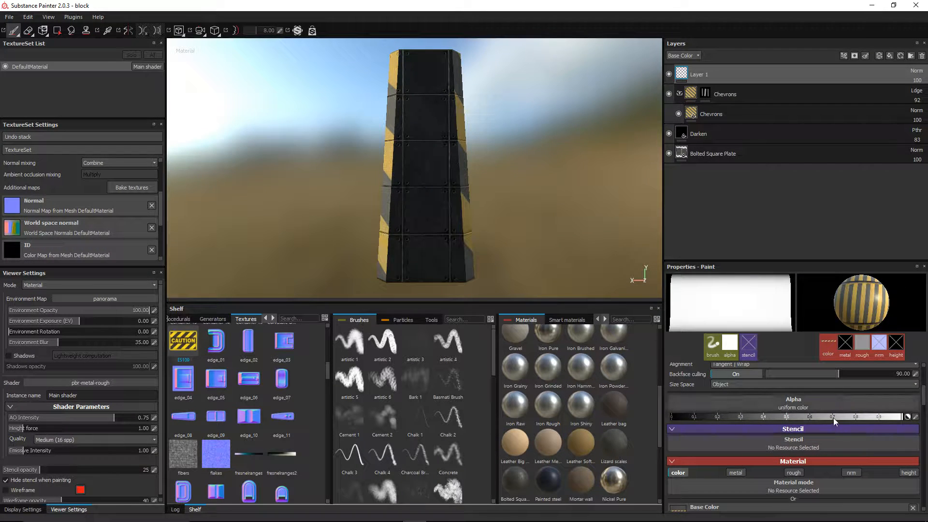
pyautogui.click(885, 405)
pyautogui.scroll(-5, 836, 473)
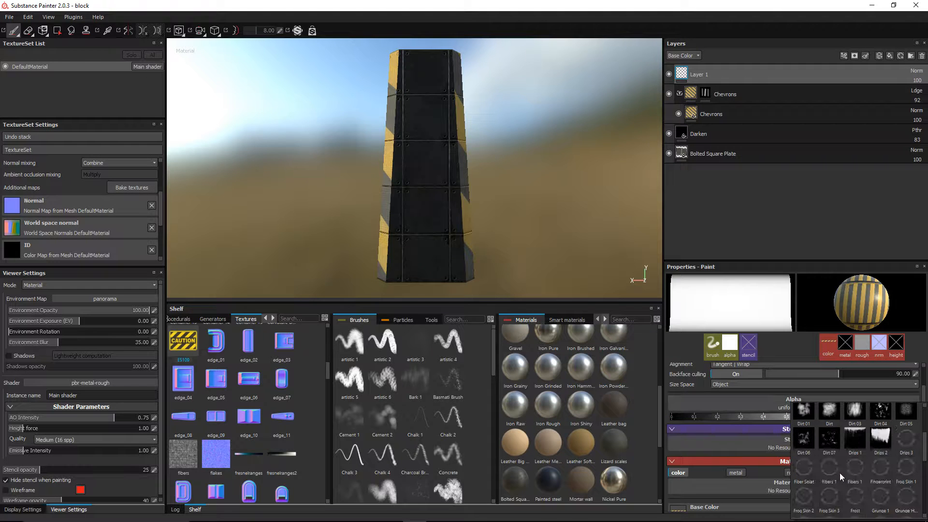
pyautogui.click(829, 492)
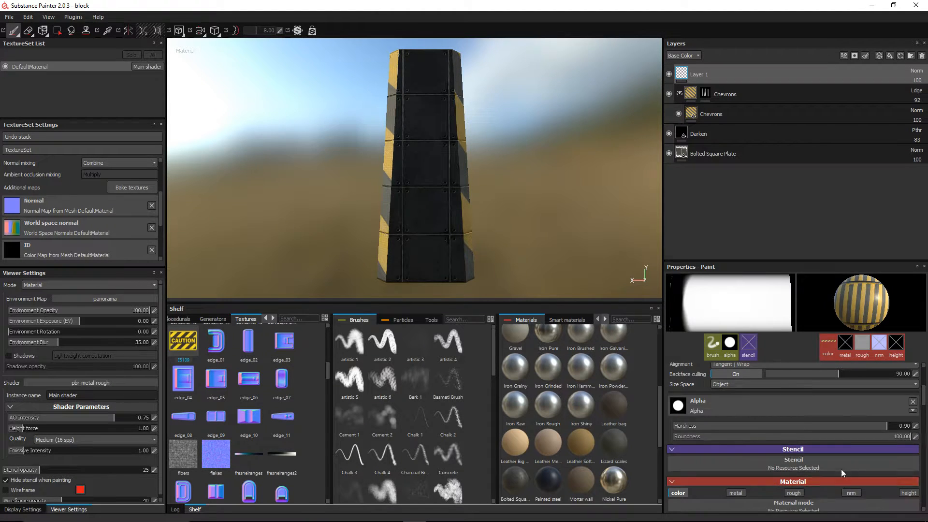
# Step: Replace the Stripes base colour texture with the E5109 caution image
pyautogui.scroll(-2, 861, 449)
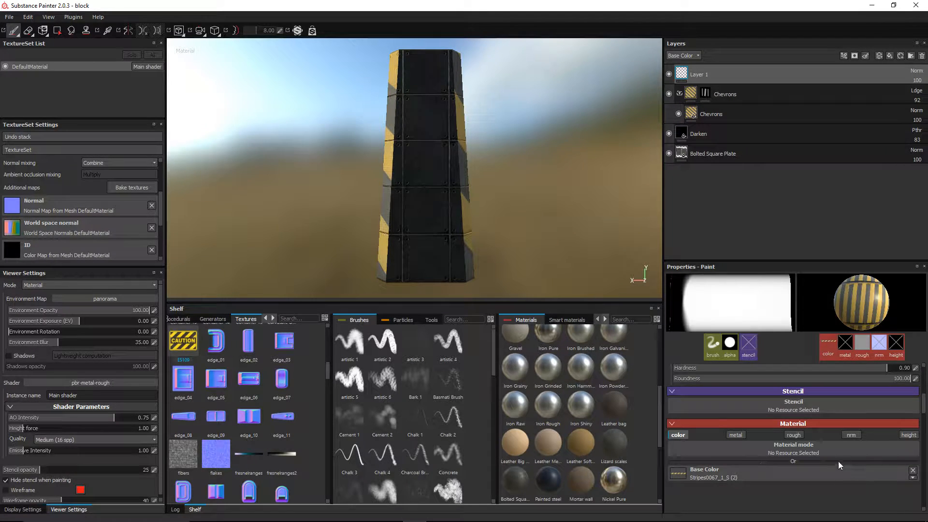
pyautogui.click(913, 472)
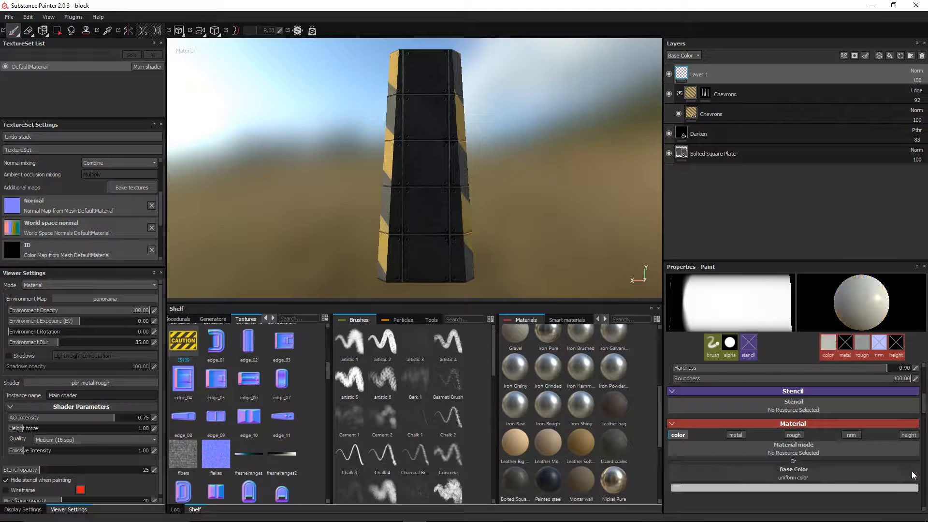
pyautogui.click(773, 475)
pyautogui.scroll(-5, 829, 446)
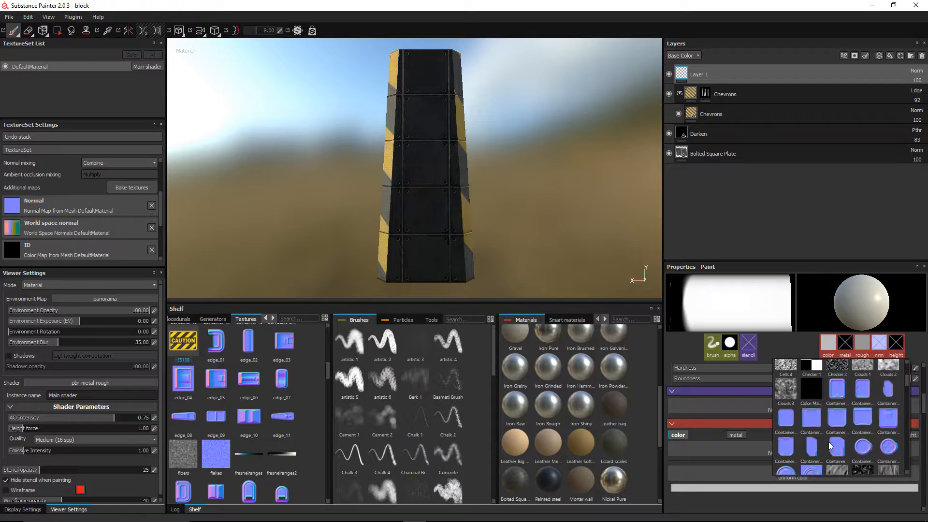
pyautogui.click(897, 443)
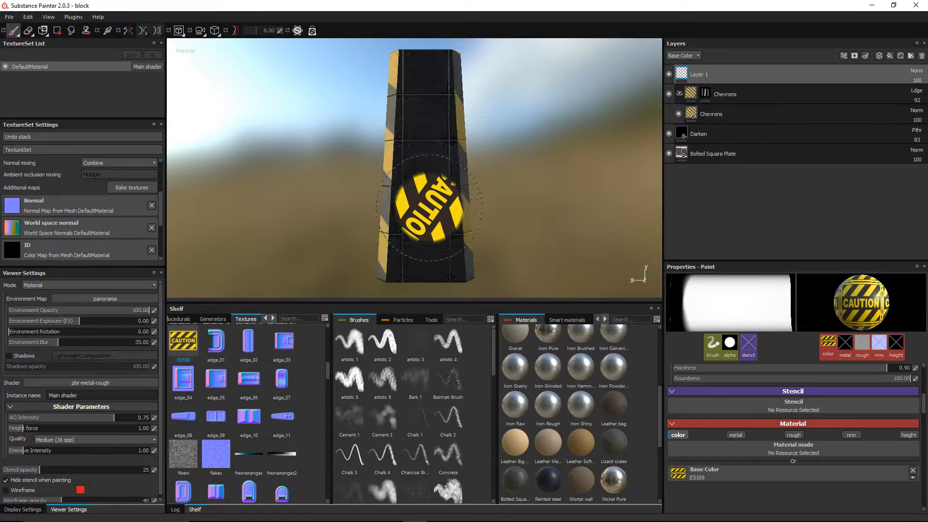
# Step: Level the caution stamp, try the Corner 2 alpha, then clear the alpha entirely
pyautogui.keyDown('ctrl'); pyautogui.moveTo(424, 200); pyautogui.dragTo(425, 195); pyautogui.keyUp('ctrl')
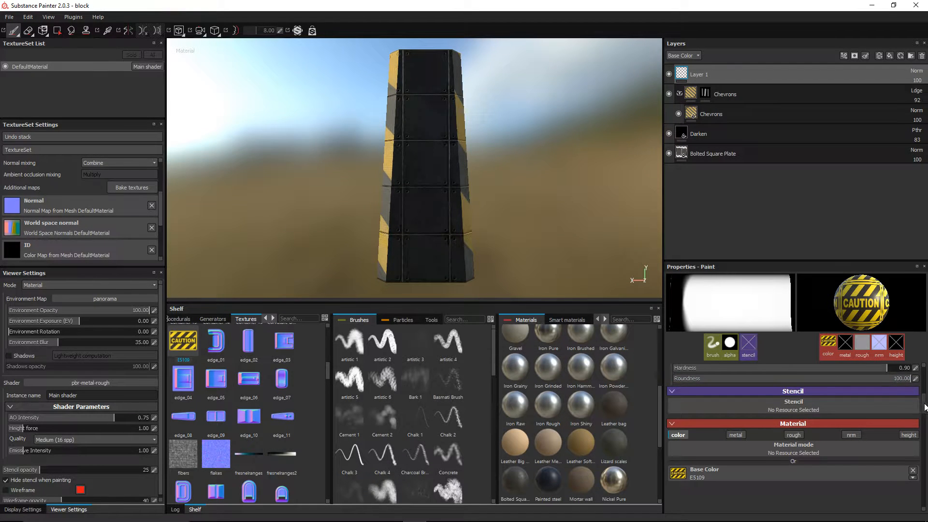
pyautogui.scroll(3, 925, 407)
pyautogui.click(777, 451)
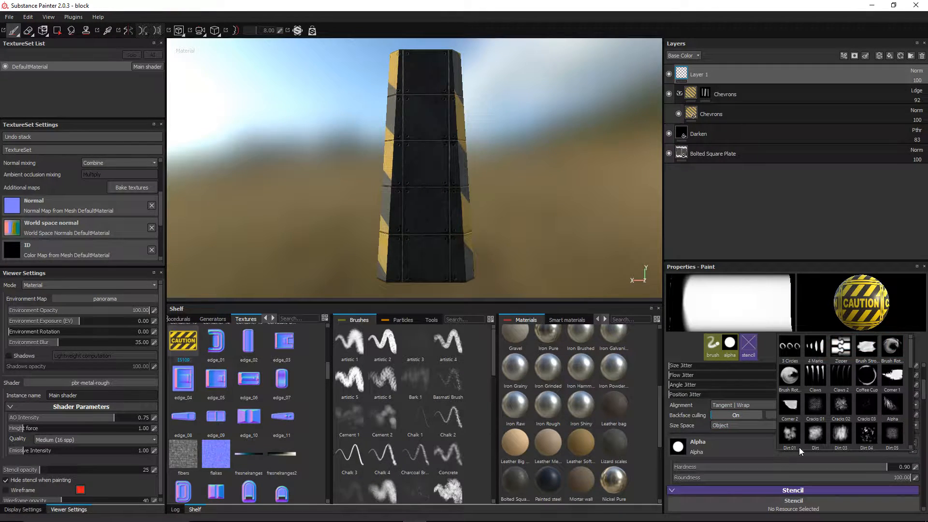
pyautogui.click(790, 406)
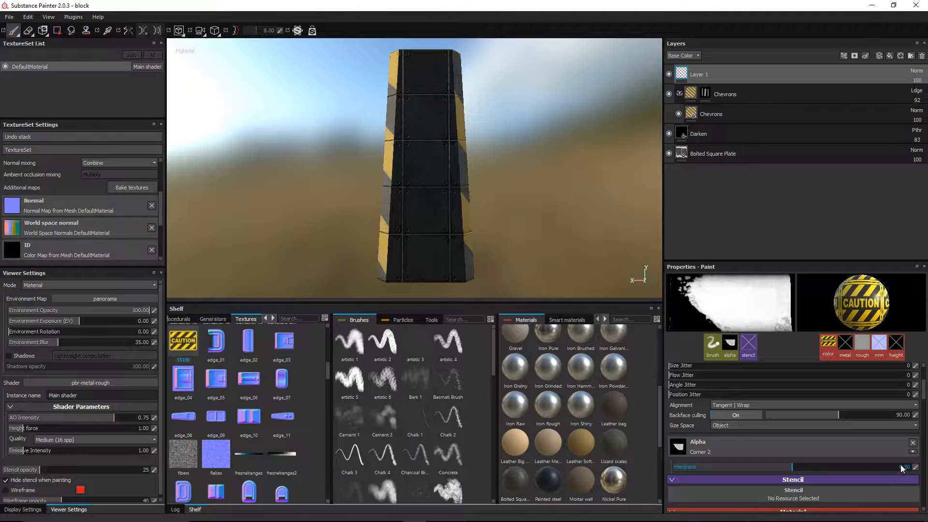
pyautogui.click(912, 443)
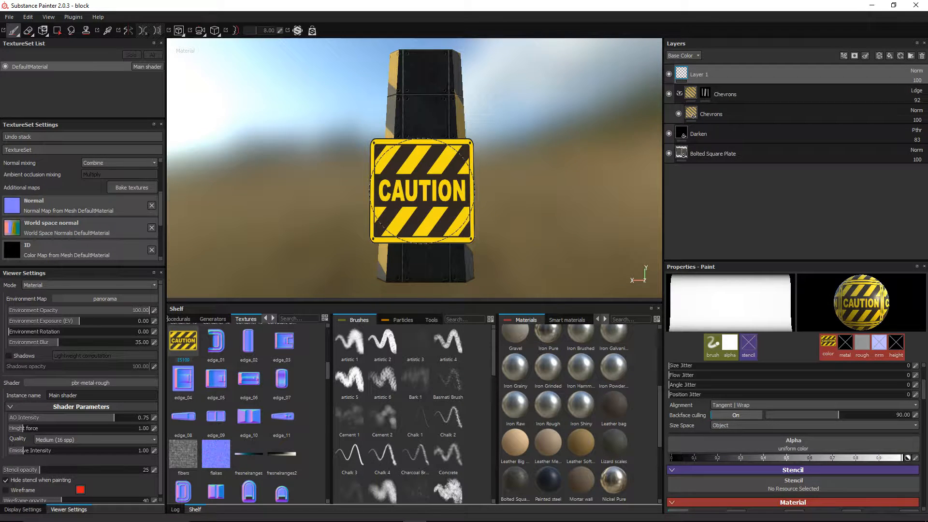
# Step: Shrink the caution stamp and bring the view up onto the pillar face
pyautogui.keyDown('ctrl'); pyautogui.moveTo(427, 199); pyautogui.dragTo(407, 198, button='right'); pyautogui.keyUp('ctrl')
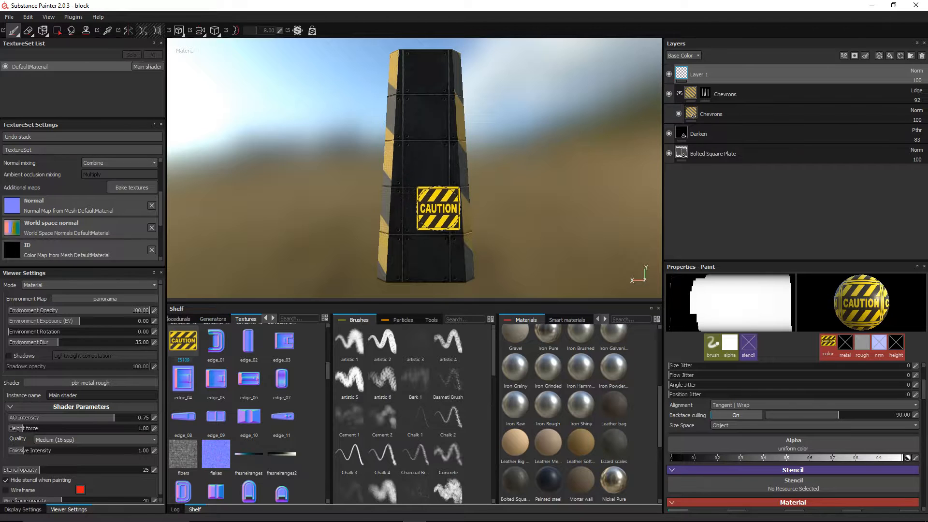
pyautogui.scroll(5, 430, 210)
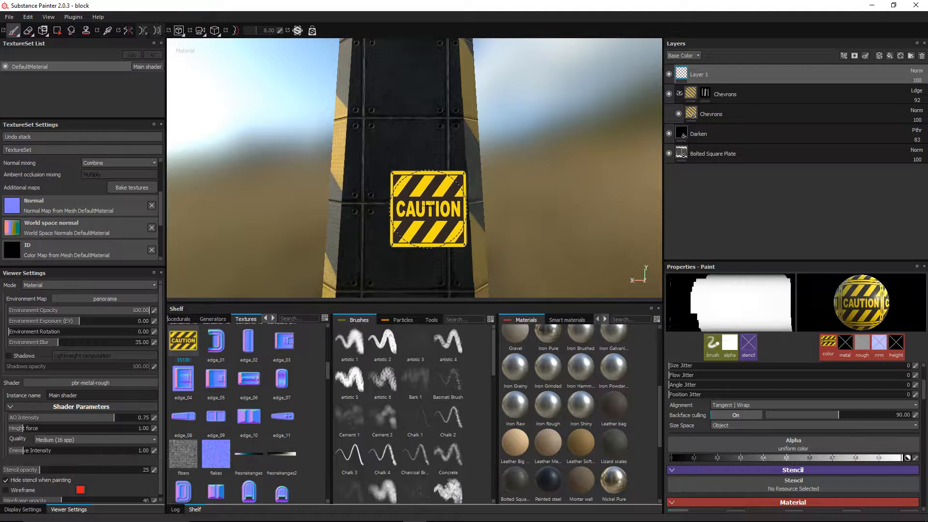
pyautogui.keyDown('alt'); pyautogui.moveTo(429, 208); pyautogui.dragTo(438, 128, button='middle'); pyautogui.keyUp('alt')
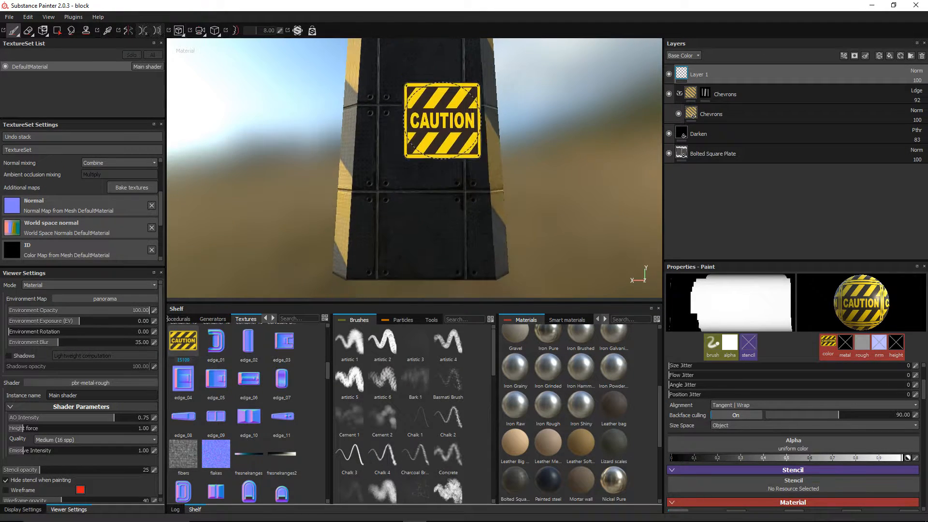
pyautogui.scroll(3, 437, 126)
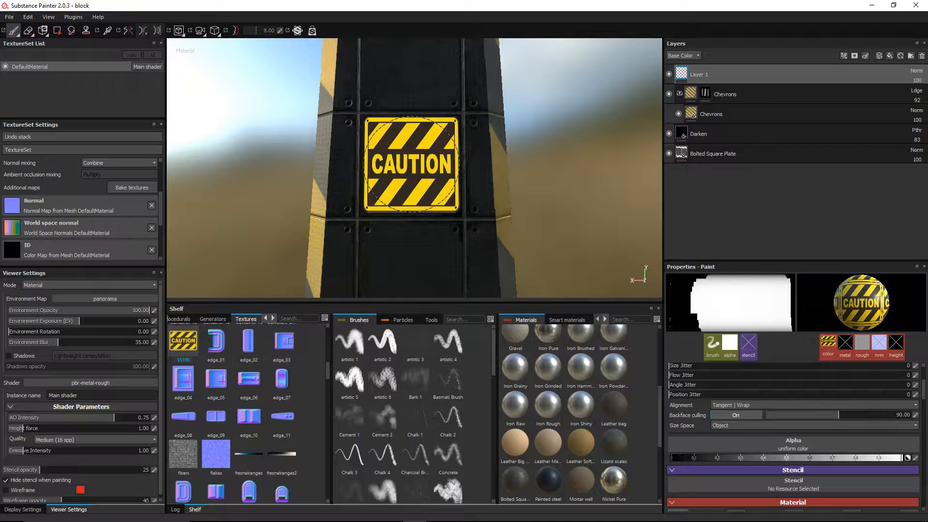
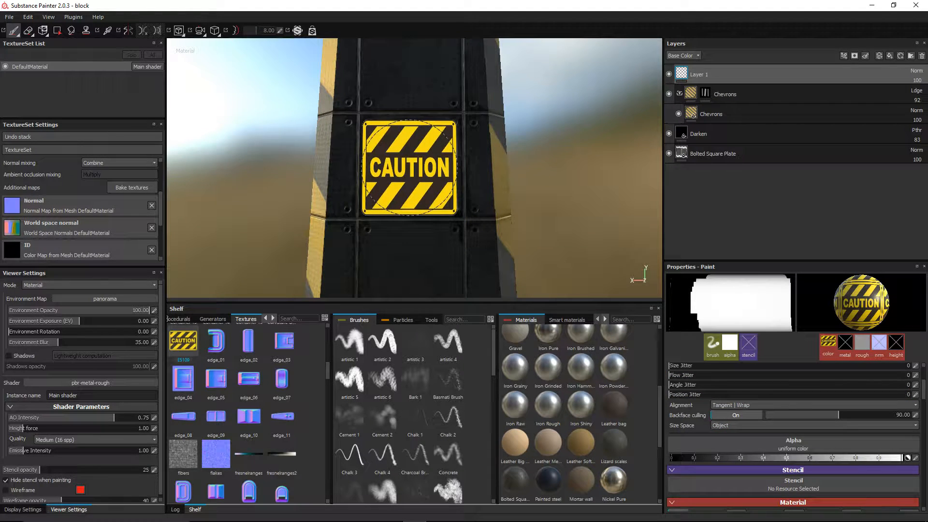
# Step: Stamp a smaller CAUTION decal on the pillar, trying Linear dodge (Add) blending then undoing it
pyautogui.keyDown('ctrl'); pyautogui.moveTo(409, 168); pyautogui.dragTo(390, 168, button='right'); pyautogui.keyUp('ctrl')
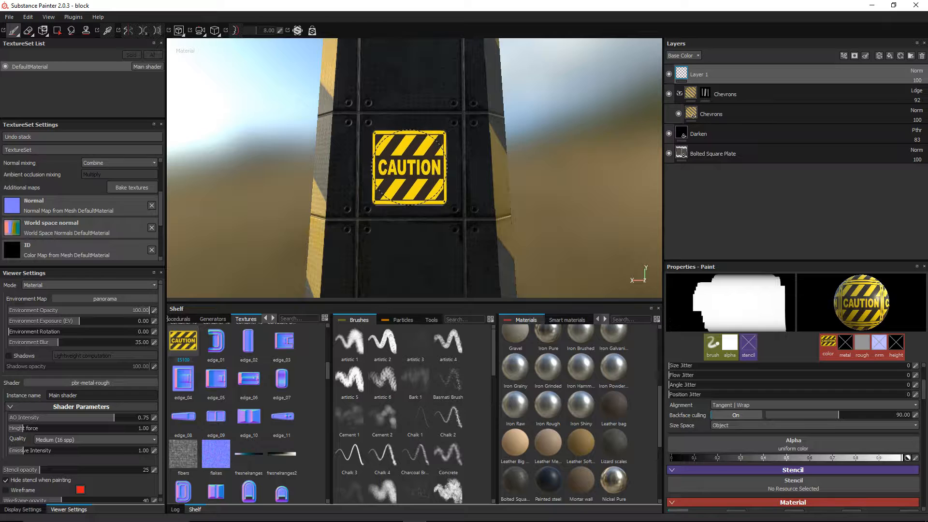
pyautogui.click(410, 164)
pyautogui.click(916, 71)
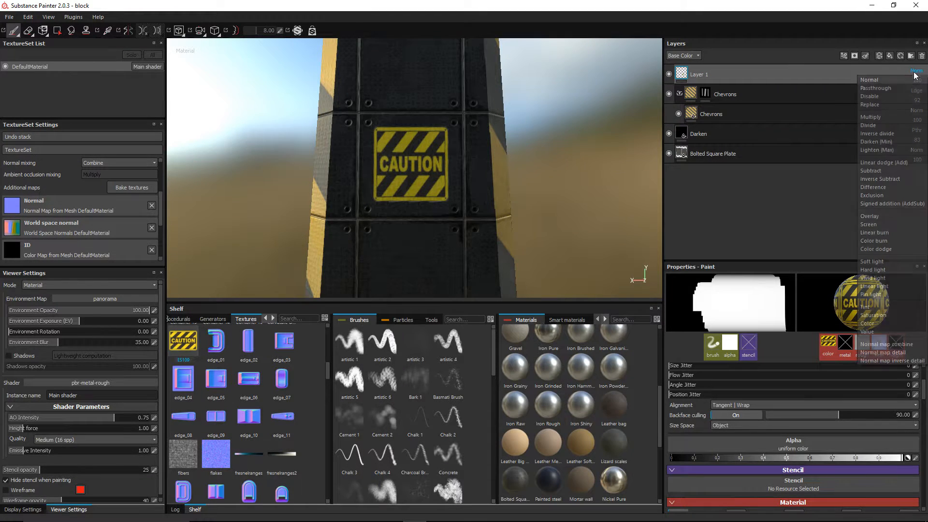
pyautogui.click(889, 162)
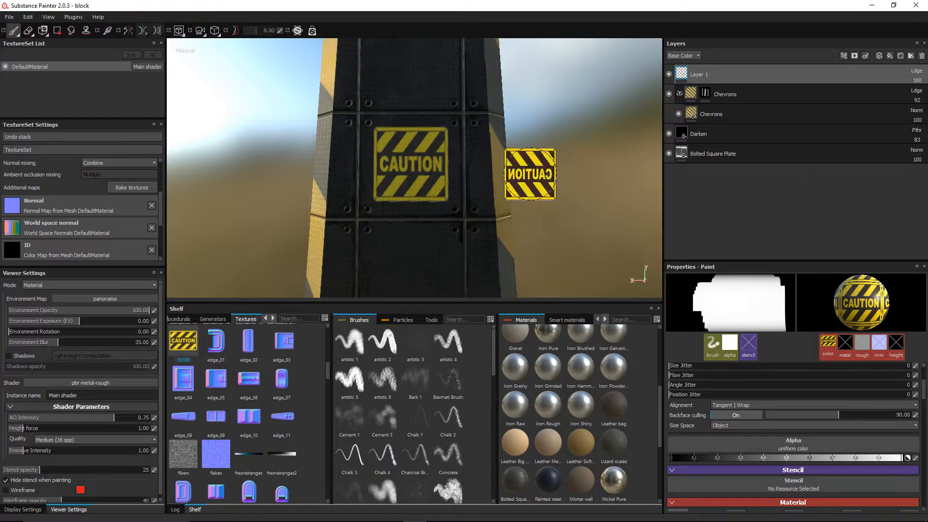
pyautogui.keyDown('alt'); pyautogui.moveTo(215, 131); pyautogui.dragTo(480, 112); pyautogui.keyUp('alt')
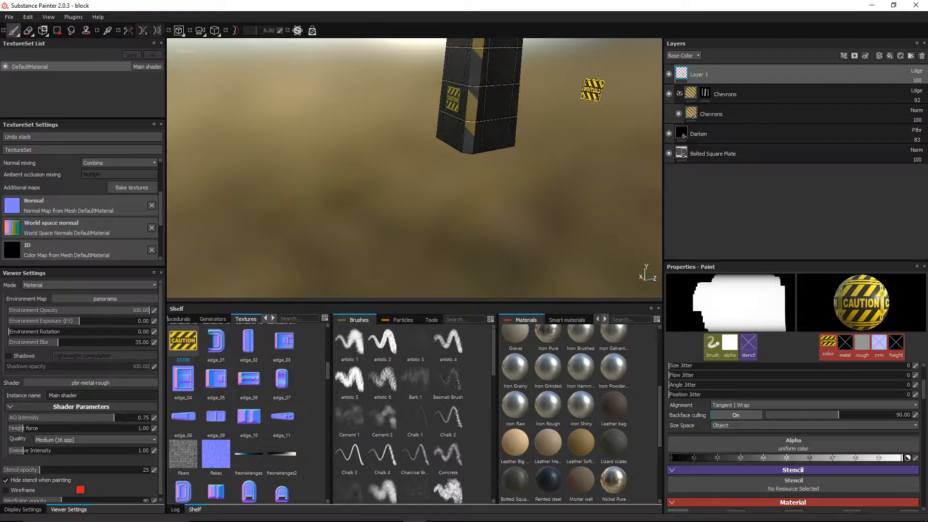
pyautogui.hotkey('ctrl', 'z')
pyautogui.hotkey('ctrl', 'z')
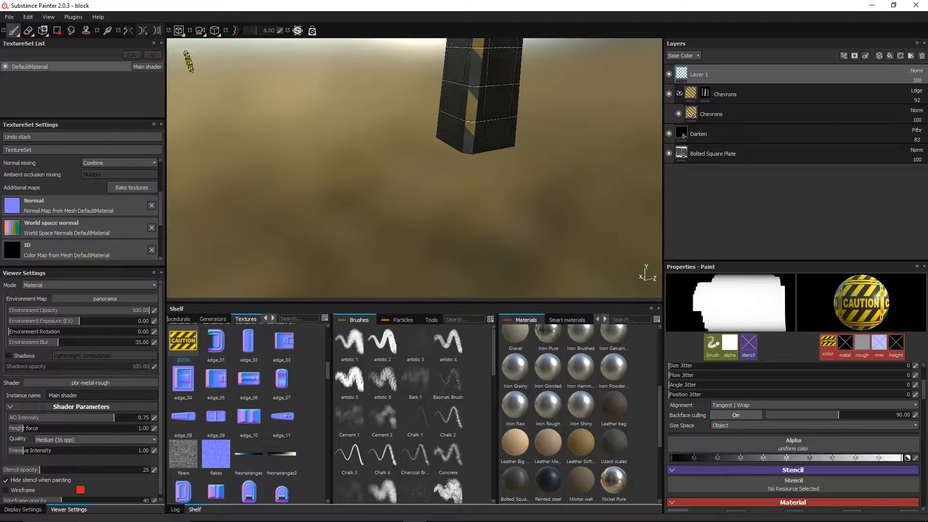
# Step: Turn on mirrored symmetry painting and line up a straight view of the pillar
pyautogui.click(128, 30)
pyautogui.moveTo(362, 120)
pyautogui.keyDown('alt'); pyautogui.mouseDown()
pyautogui.moveTo(441, 124)
pyautogui.moveTo(386, 140)
pyautogui.moveTo(421, 135)
pyautogui.mouseUp(); pyautogui.keyUp('alt')
pyautogui.scroll(3, 423, 127)
pyautogui.keyDown('alt'); pyautogui.moveTo(431, 131); pyautogui.dragTo(417, 210, button='middle'); pyautogui.keyUp('alt')
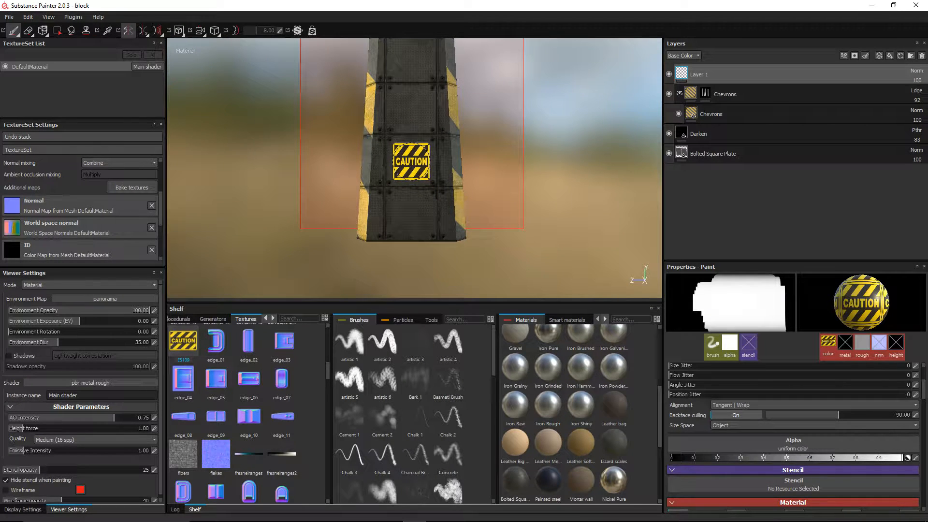
pyautogui.scroll(-2, 503, 145)
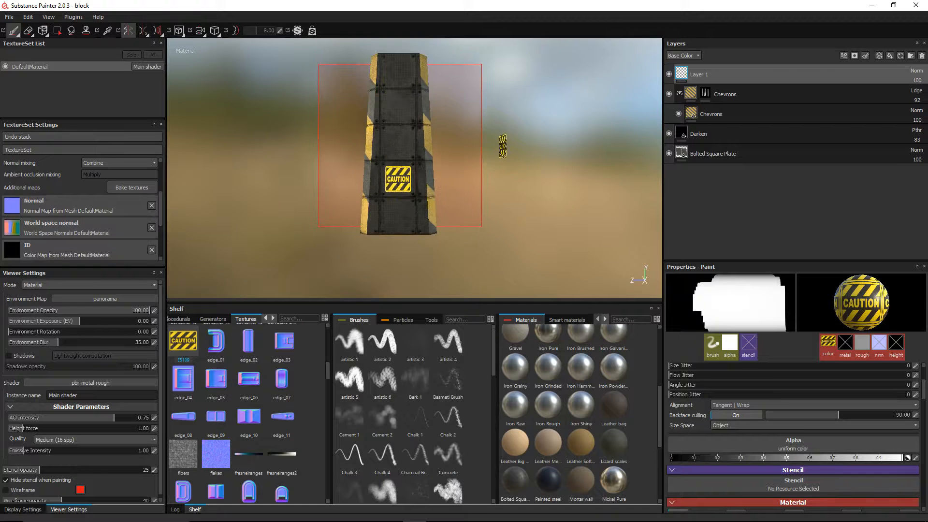
pyautogui.moveTo(489, 153)
pyautogui.keyDown('alt'); pyautogui.mouseDown()
pyautogui.moveTo(453, 182)
pyautogui.moveTo(398, 114)
pyautogui.mouseUp(); pyautogui.keyUp('alt')
pyautogui.scroll(-2, 454, 180)
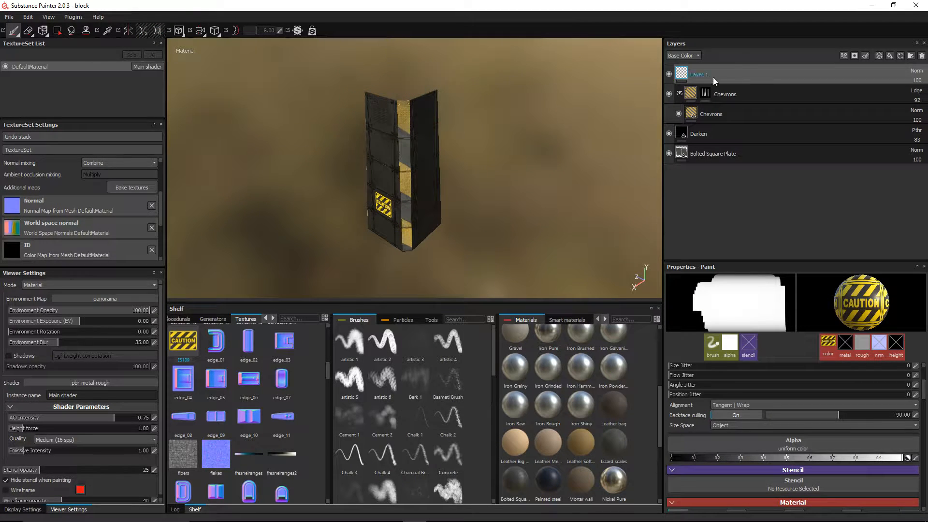
# Step: Rename the decal layer 'Caution Sign' and add a new fill layer on top
pyautogui.doubleClick(700, 74)
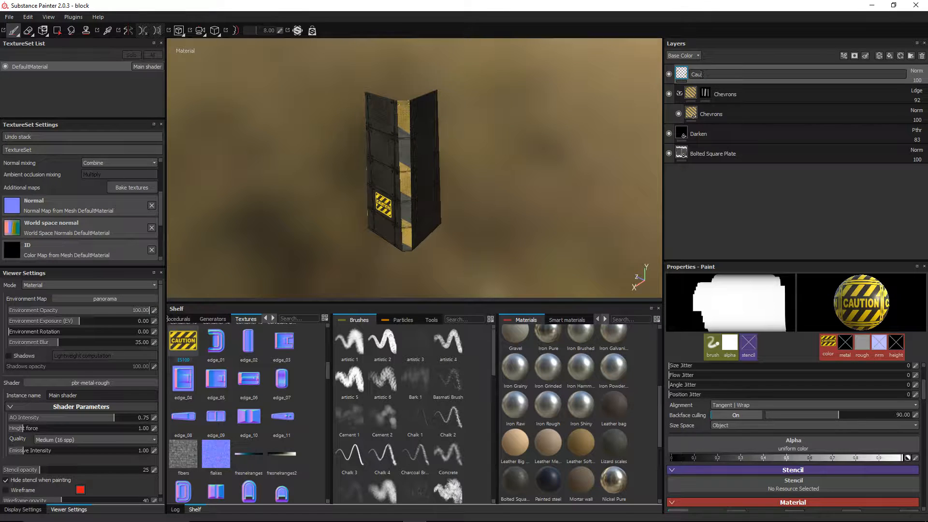
pyautogui.write('Caution Sign')
pyautogui.press('Return')
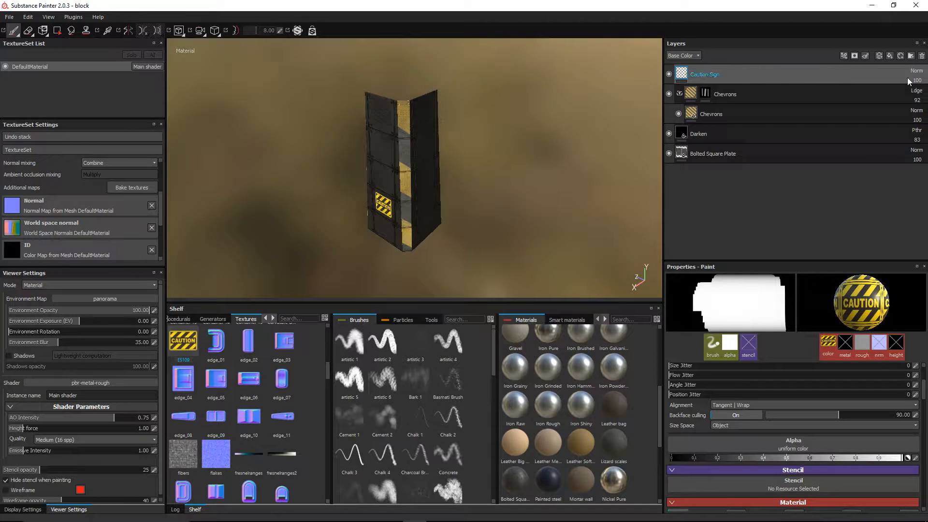
pyautogui.click(889, 56)
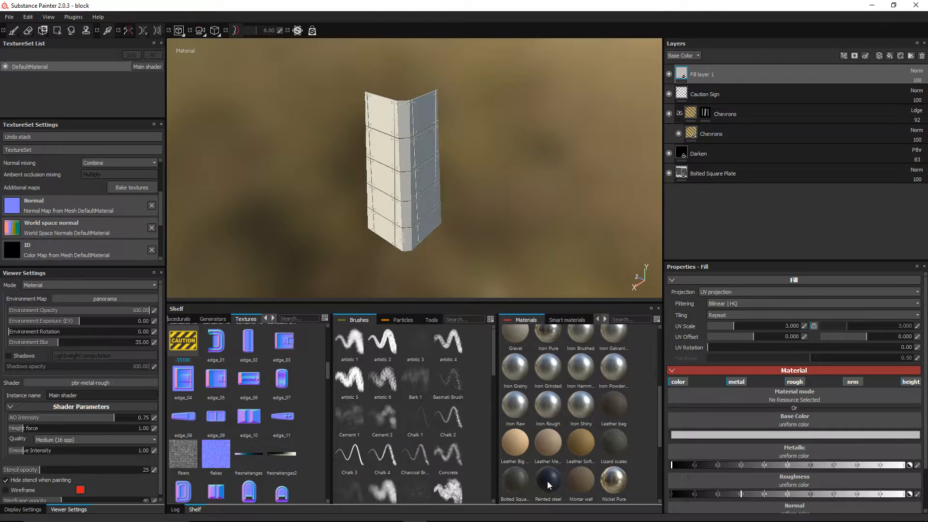
# Step: Give Fill layer 1 the Nickel Pure material after trying Painted steel
pyautogui.moveTo(547, 482); pyautogui.dragTo(718, 77)
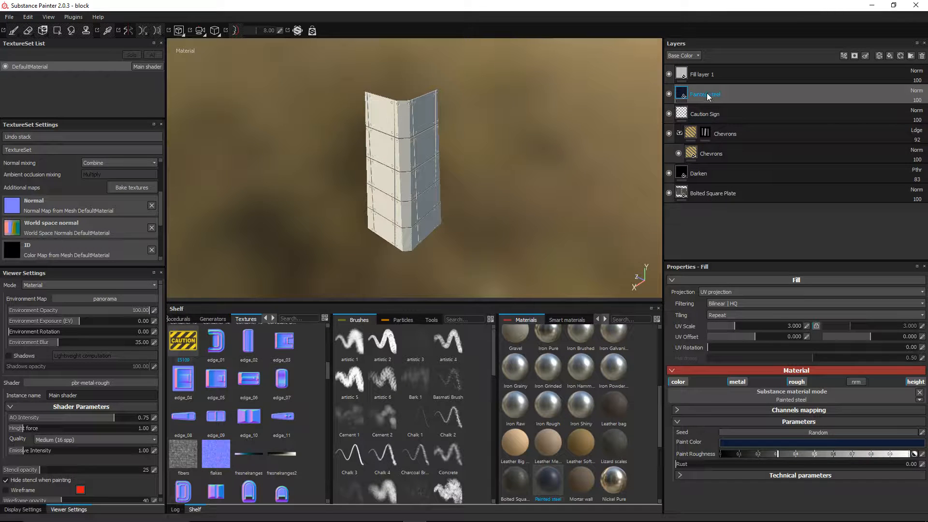
pyautogui.click(922, 56)
pyautogui.click(683, 78)
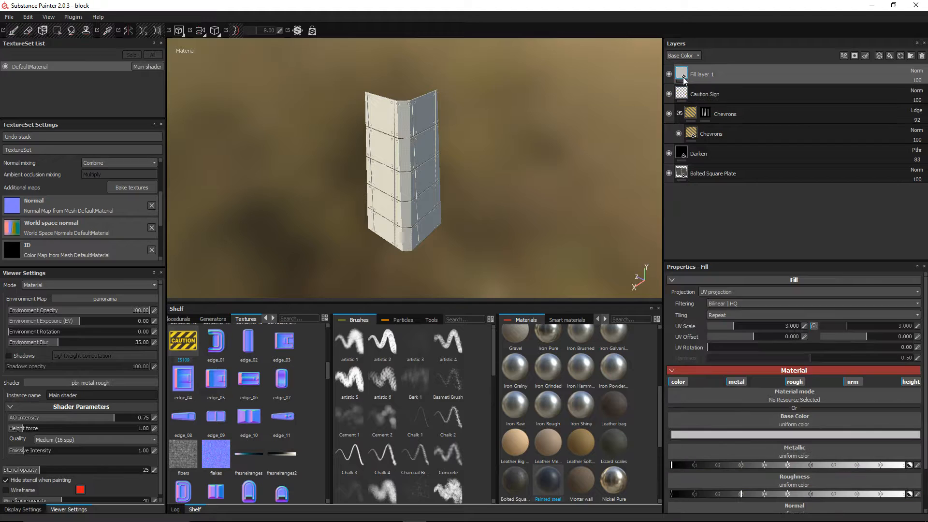
pyautogui.click(547, 479)
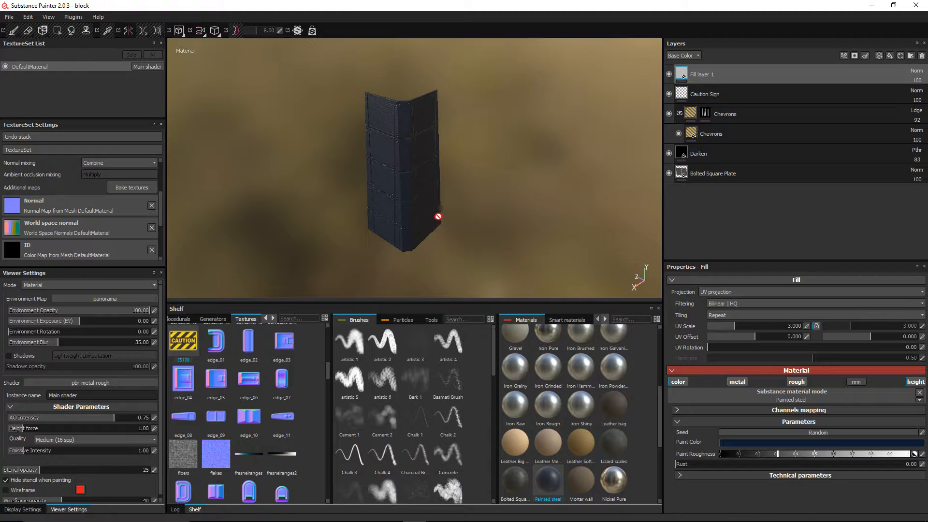
pyautogui.click(670, 74)
pyautogui.click(669, 74)
pyautogui.click(613, 480)
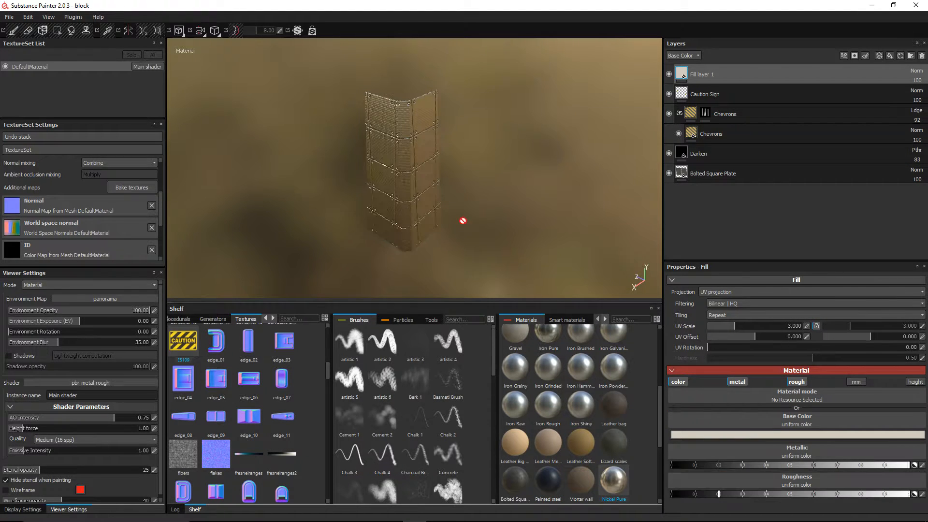
pyautogui.keyDown('alt'); pyautogui.moveTo(404, 221); pyautogui.dragTo(454, 183); pyautogui.keyUp('alt')
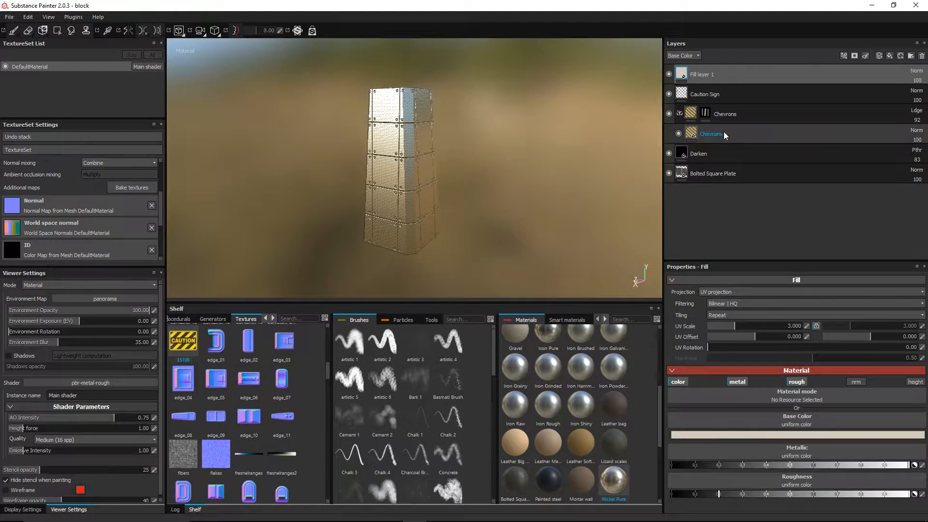
# Step: Add a black mask to Fill layer 1 and apply the Concrete Edge smart mask
pyautogui.rightClick(690, 76)
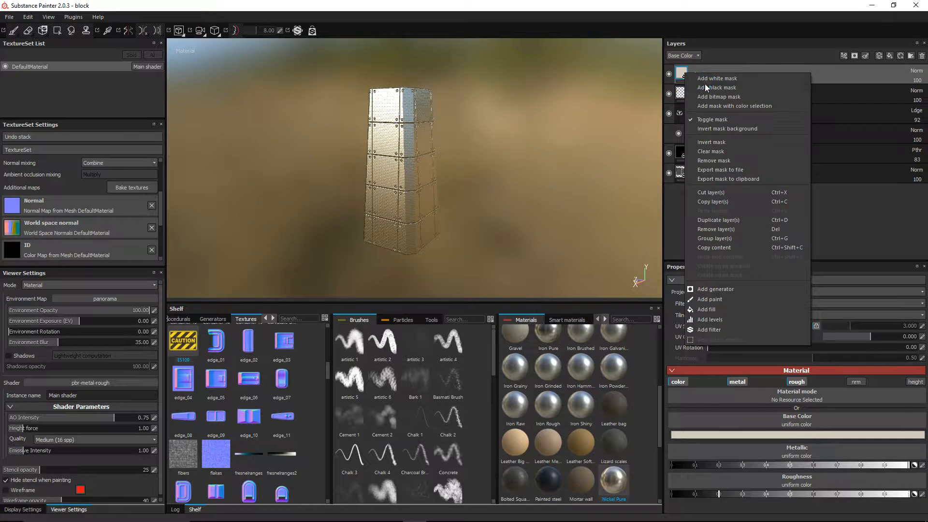
pyautogui.click(704, 85)
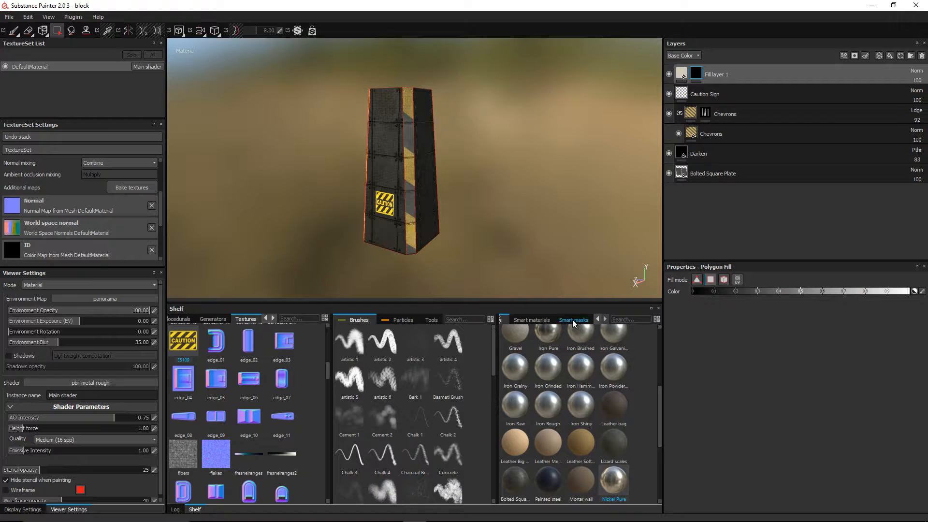
pyautogui.click(573, 320)
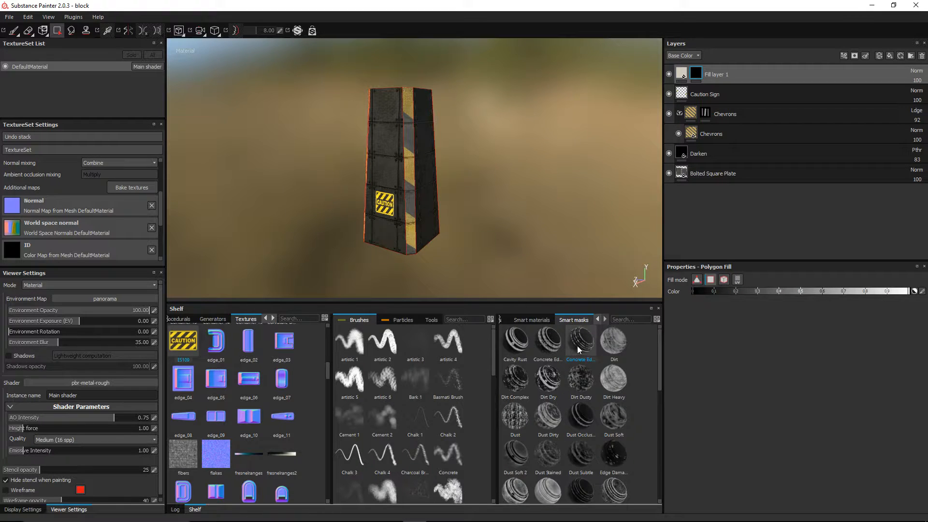
pyautogui.moveTo(578, 348); pyautogui.dragTo(719, 80)
pyautogui.scroll(5, 487, 201)
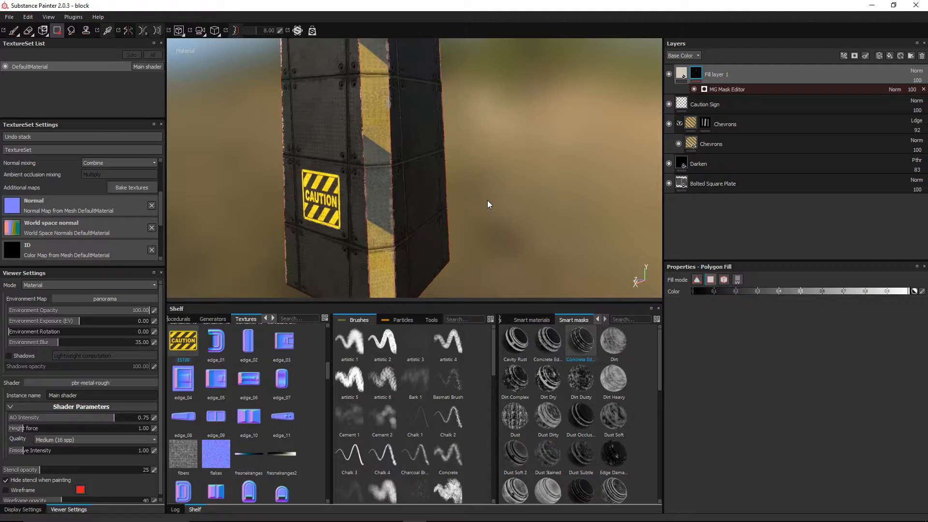
# Step: Set the smart mask's Global Balance to 0.39 for more edge wear
pyautogui.click(709, 89)
pyautogui.scroll(-2, 475, 154)
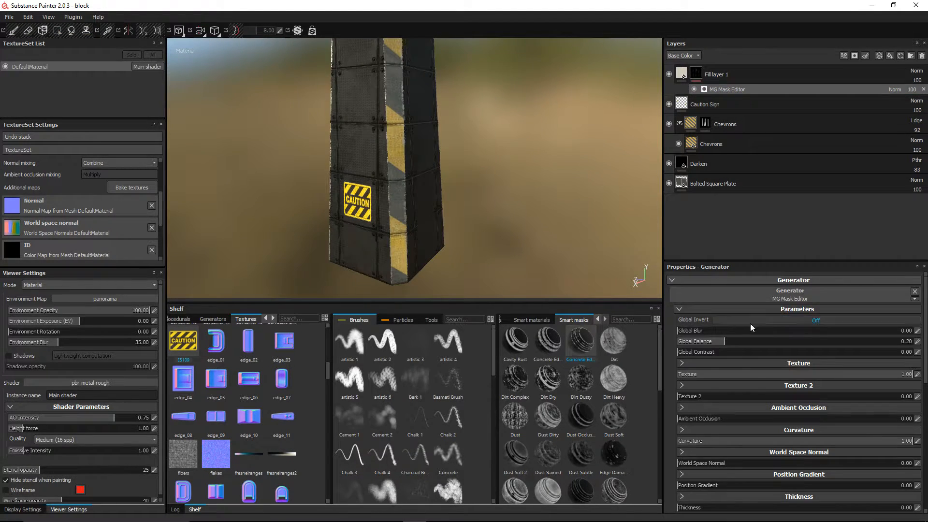
pyautogui.moveTo(729, 340); pyautogui.dragTo(768, 340)
pyautogui.keyDown('alt'); pyautogui.moveTo(464, 134); pyautogui.dragTo(434, 124); pyautogui.keyUp('alt')
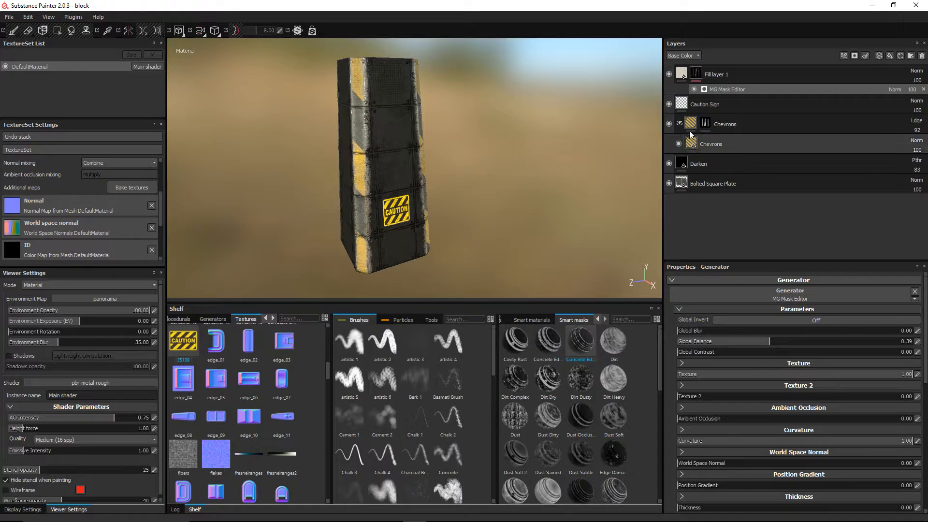
pyautogui.click(679, 74)
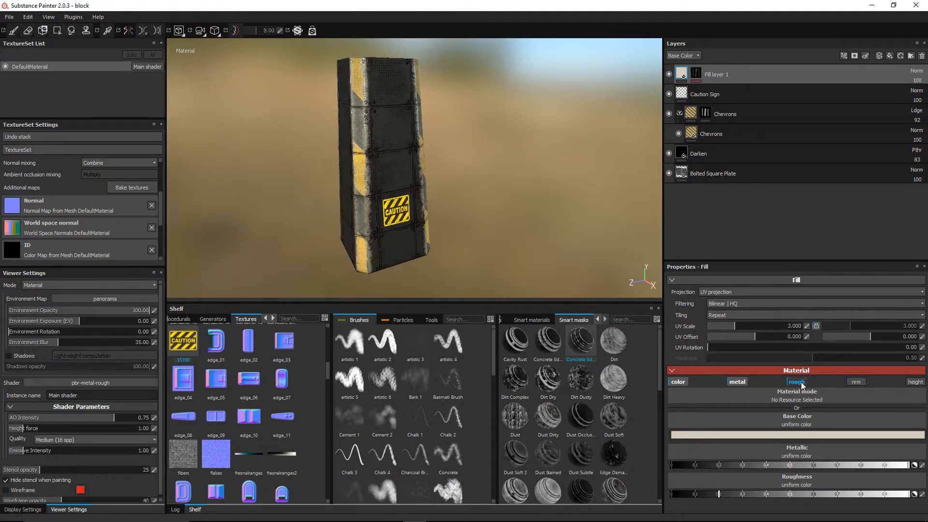
# Step: Turn off the fill layer's metallic channel, comparing it on and off
pyautogui.click(741, 384)
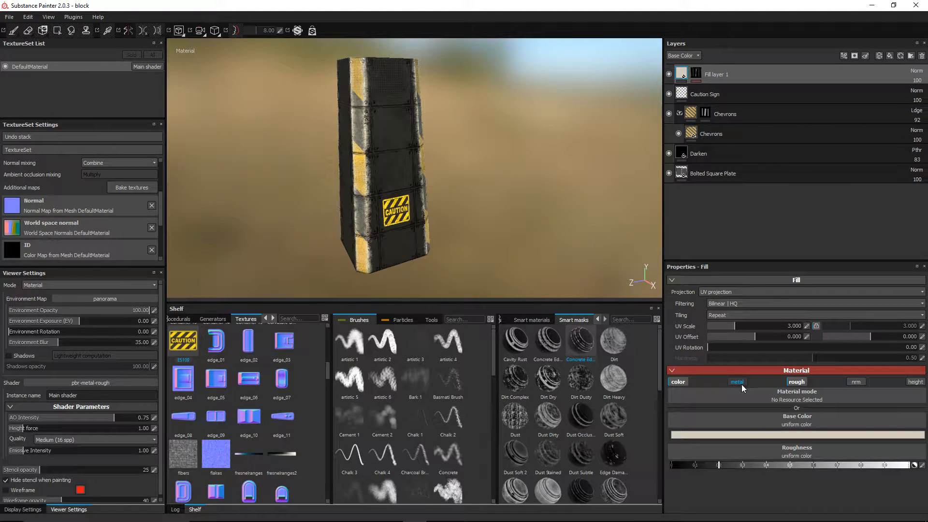
pyautogui.keyDown('alt'); pyautogui.moveTo(445, 204); pyautogui.dragTo(591, 272); pyautogui.keyUp('alt')
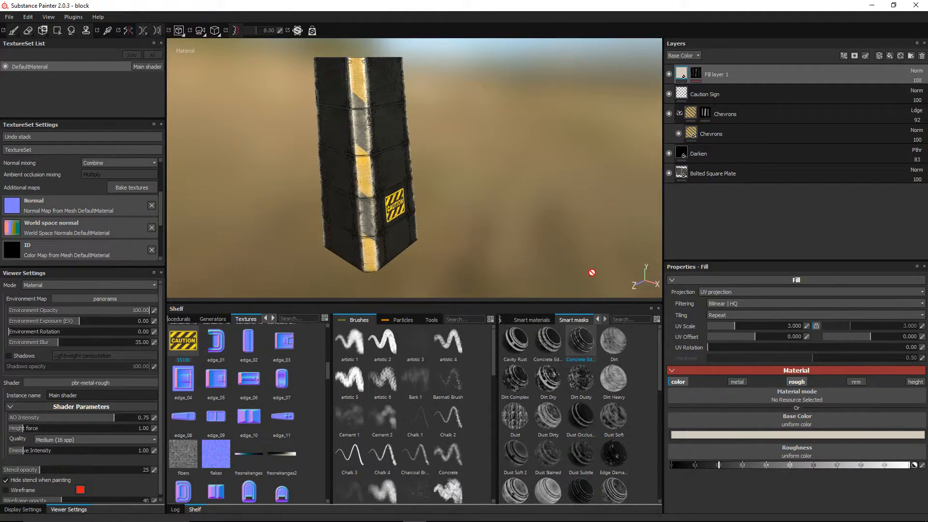
pyautogui.click(739, 379)
pyautogui.click(737, 381)
pyautogui.keyDown('alt'); pyautogui.moveTo(476, 196); pyautogui.dragTo(382, 163); pyautogui.keyUp('alt')
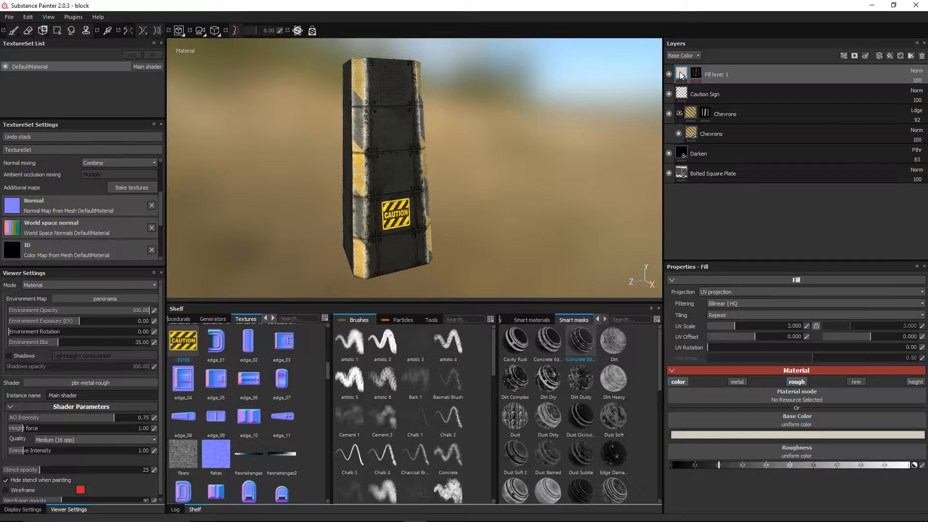
# Step: Blend the fill layer as Linear dodge (Add) at 34 opacity
pyautogui.click(918, 71)
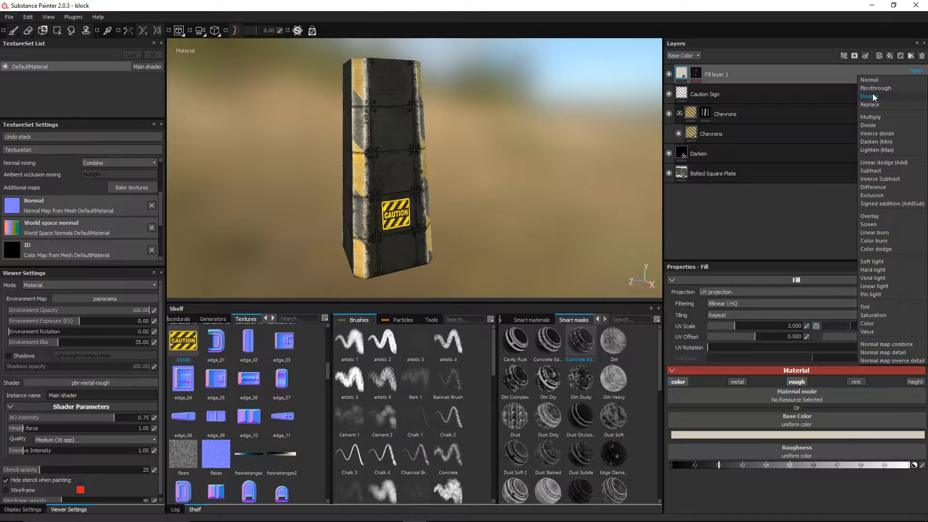
pyautogui.click(887, 162)
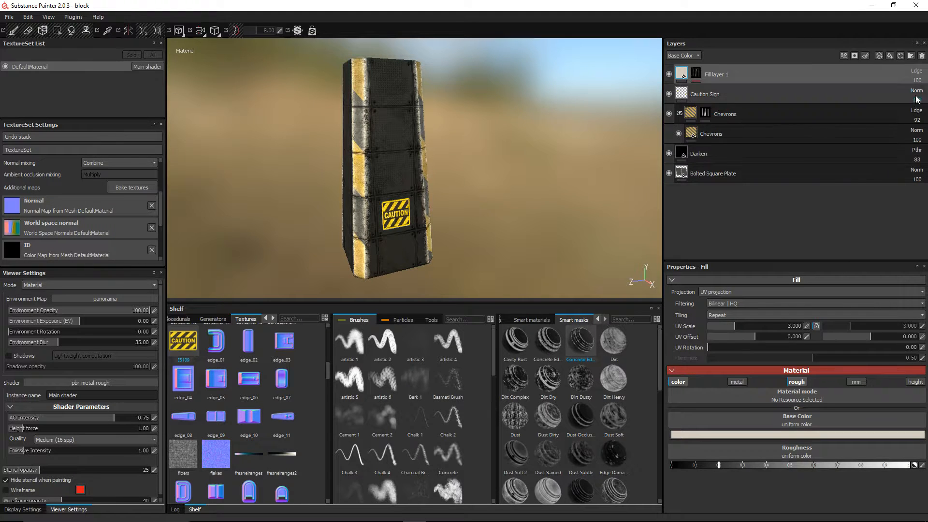
pyautogui.moveTo(921, 92); pyautogui.dragTo(899, 89)
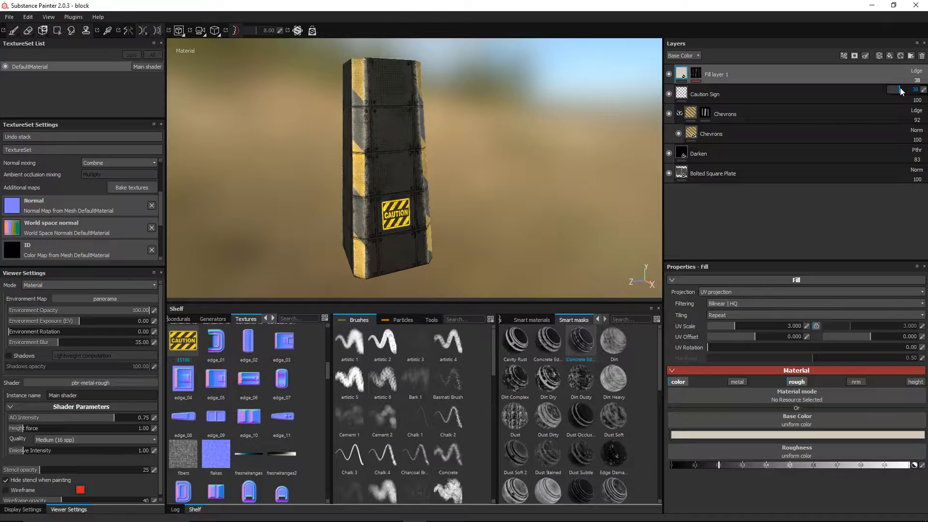
pyautogui.keyDown('alt'); pyautogui.moveTo(482, 177); pyautogui.dragTo(435, 178); pyautogui.keyUp('alt')
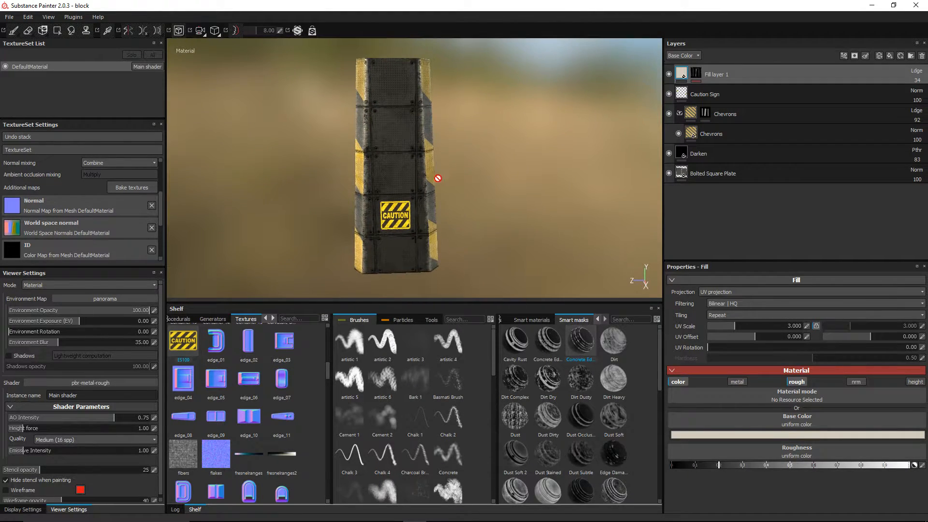
# Step: Rename the fill layer 'Edge Roughness'
pyautogui.doubleClick(716, 76)
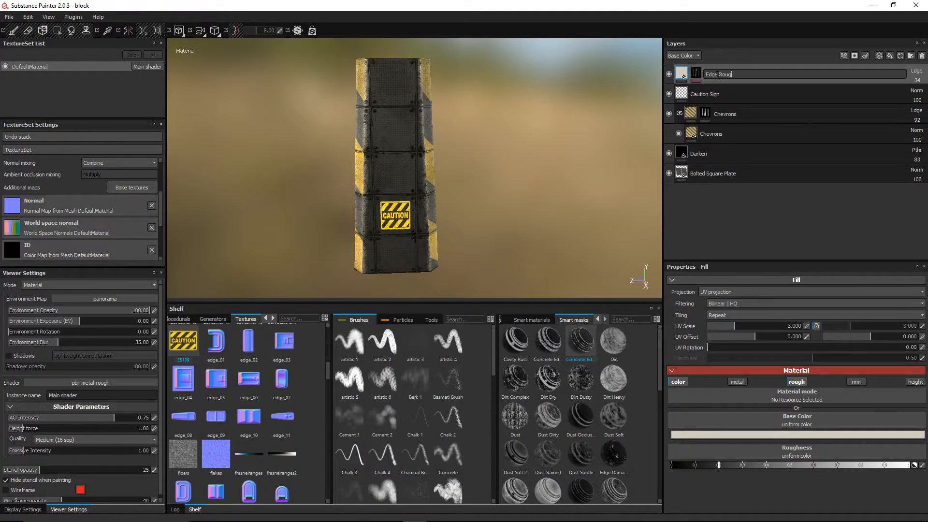
pyautogui.write('Edge Roughness')
pyautogui.press('Return')
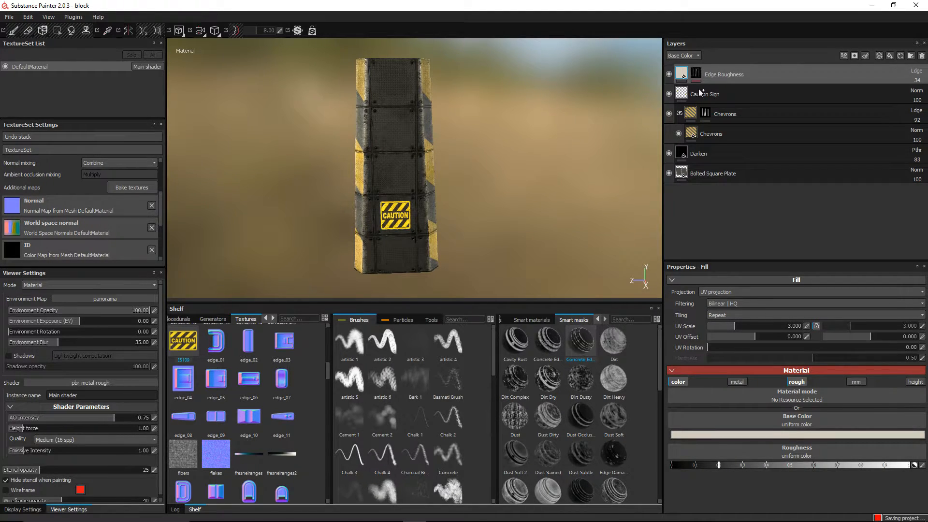
pyautogui.keyDown('alt'); pyautogui.moveTo(477, 114); pyautogui.dragTo(488, 169); pyautogui.keyUp('alt')
pyautogui.scroll(4, 476, 173)
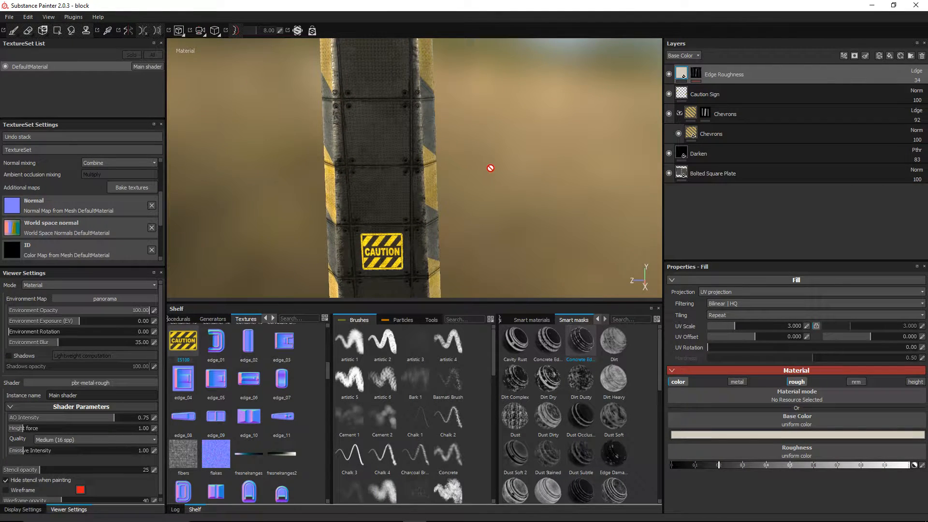
# Step: Add a paint layer named Normals, with the brush painting normal instead of colour
pyautogui.click(879, 56)
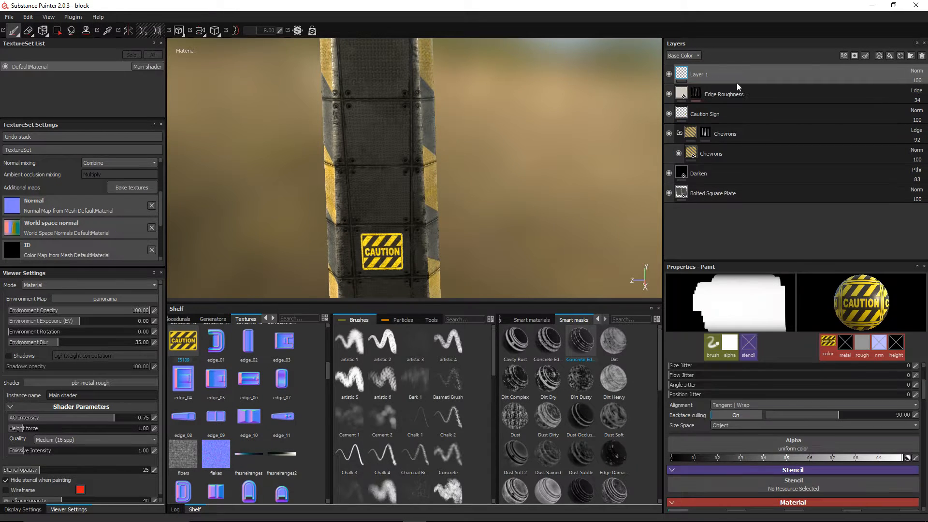
pyautogui.doubleClick(699, 75)
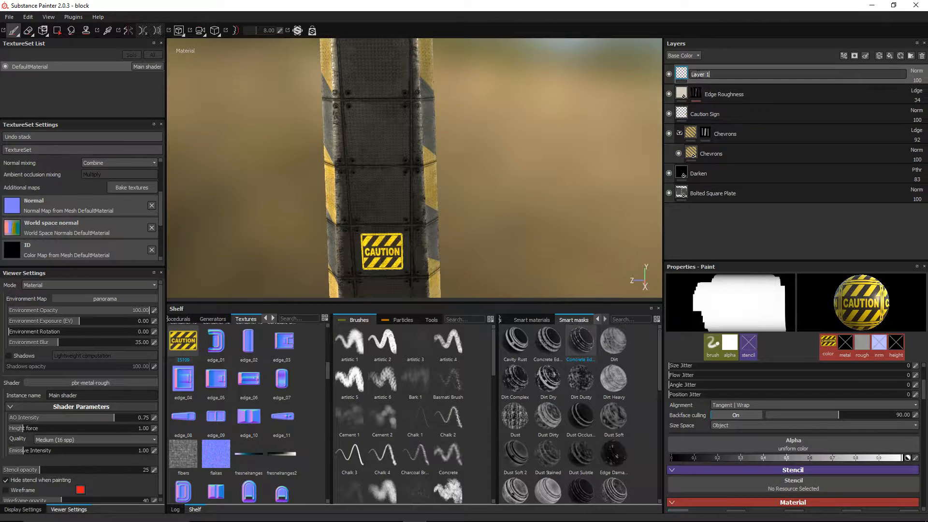
pyautogui.press('Return')
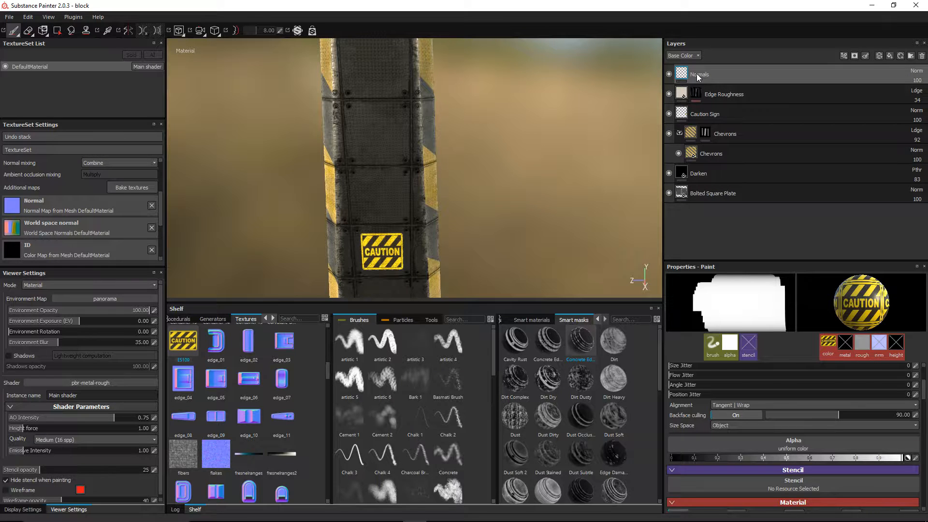
pyautogui.scroll(-3, 840, 439)
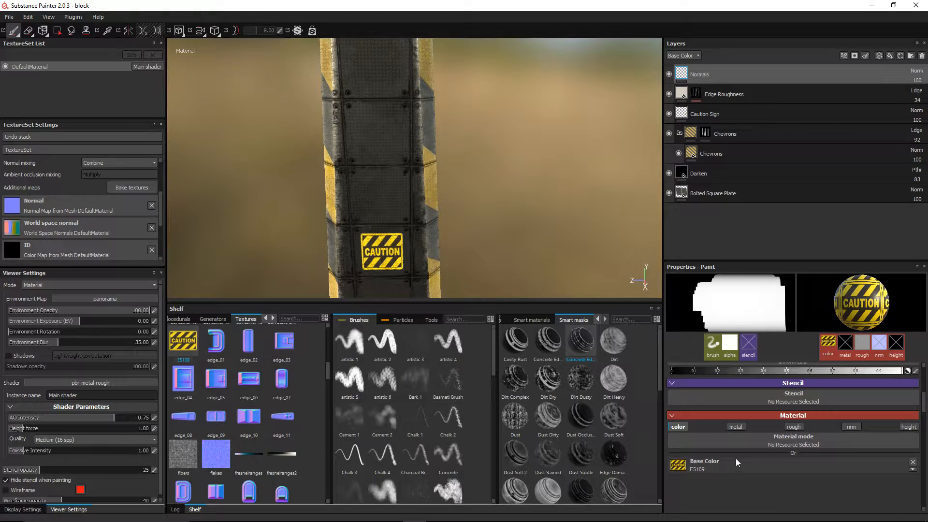
pyautogui.click(695, 426)
pyautogui.click(852, 427)
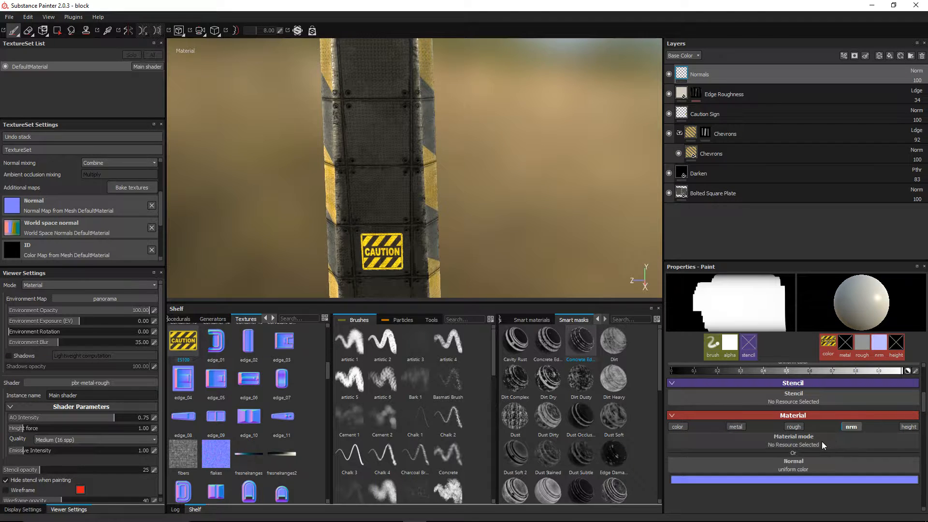
# Step: Pick the Screw Slotted Tamper Proof Hexa normal for the brush, then clear it again
pyautogui.click(808, 463)
pyautogui.scroll(-5, 857, 417)
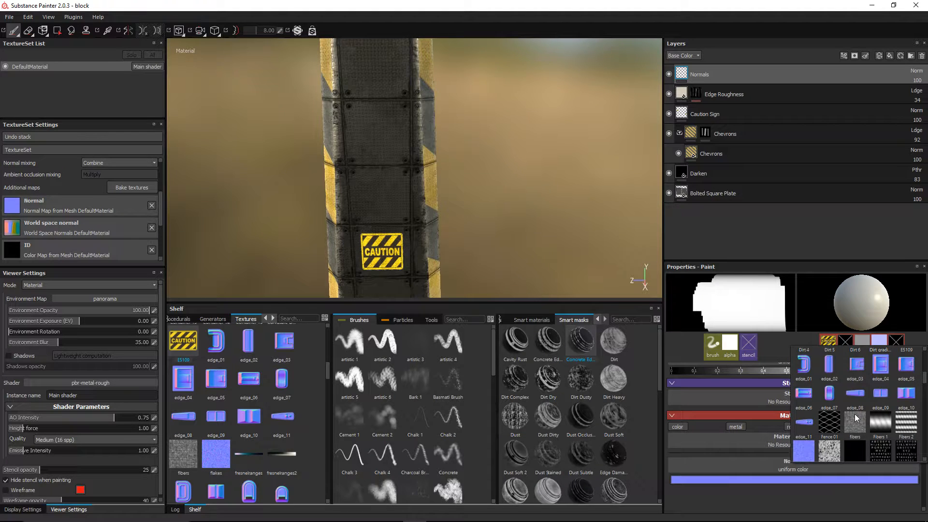
pyautogui.scroll(-3, 908, 415)
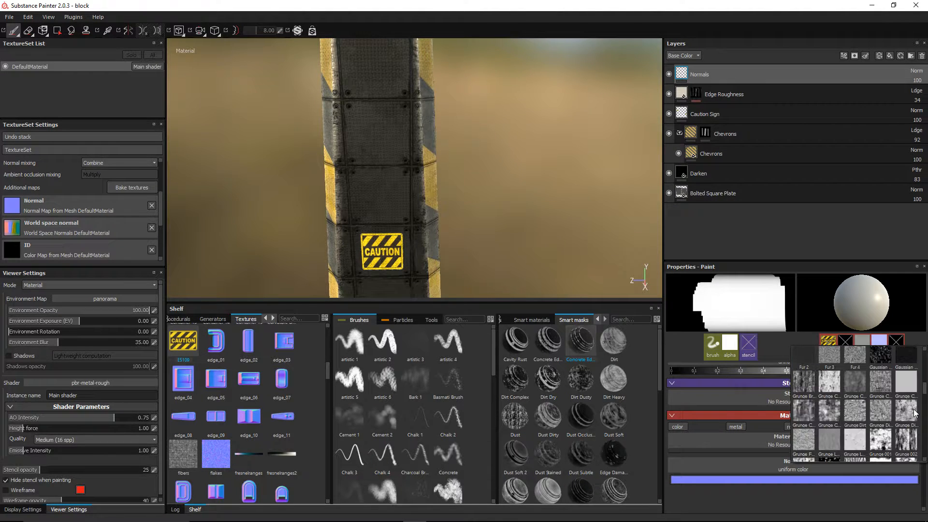
pyautogui.scroll(-5, 914, 413)
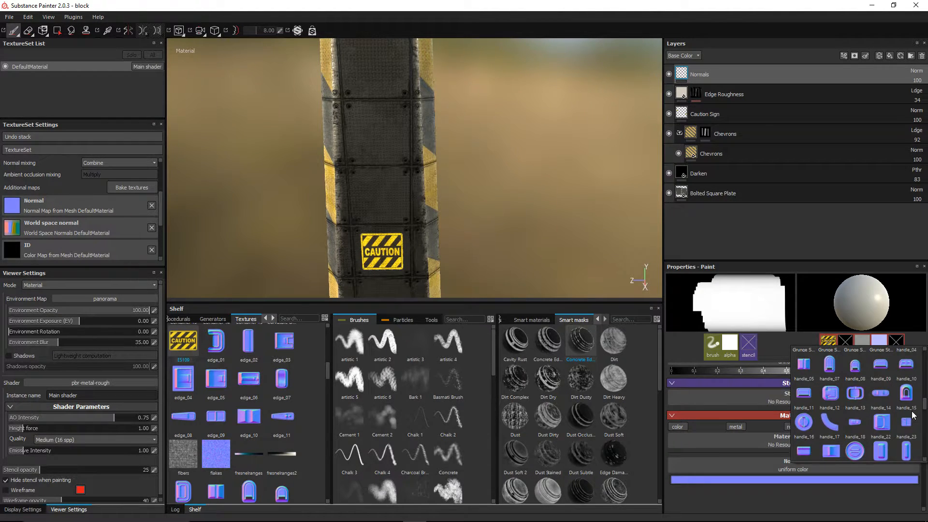
pyautogui.scroll(-4, 912, 415)
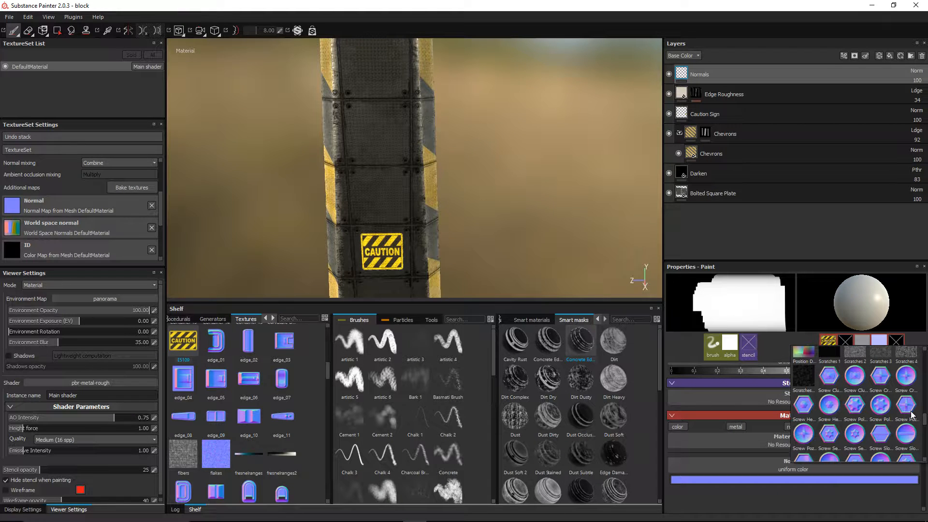
pyautogui.scroll(-2, 845, 410)
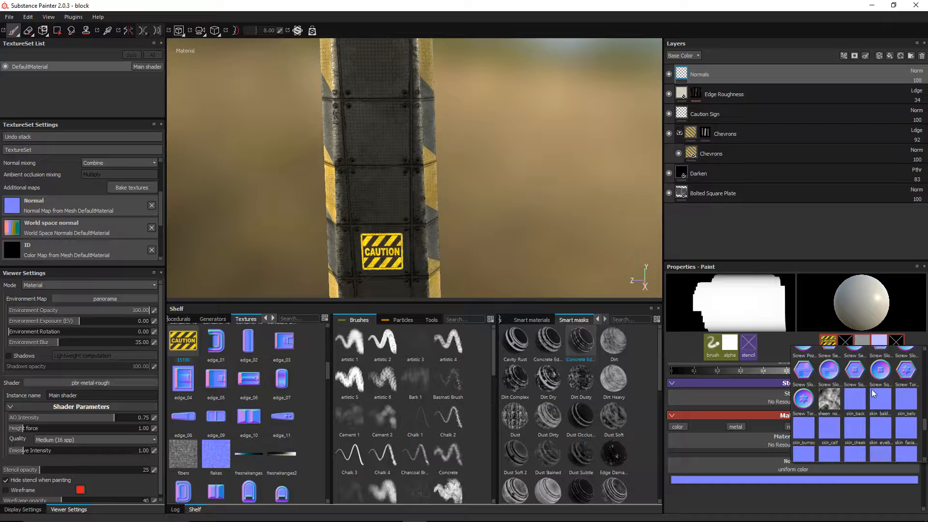
pyautogui.scroll(2, 872, 392)
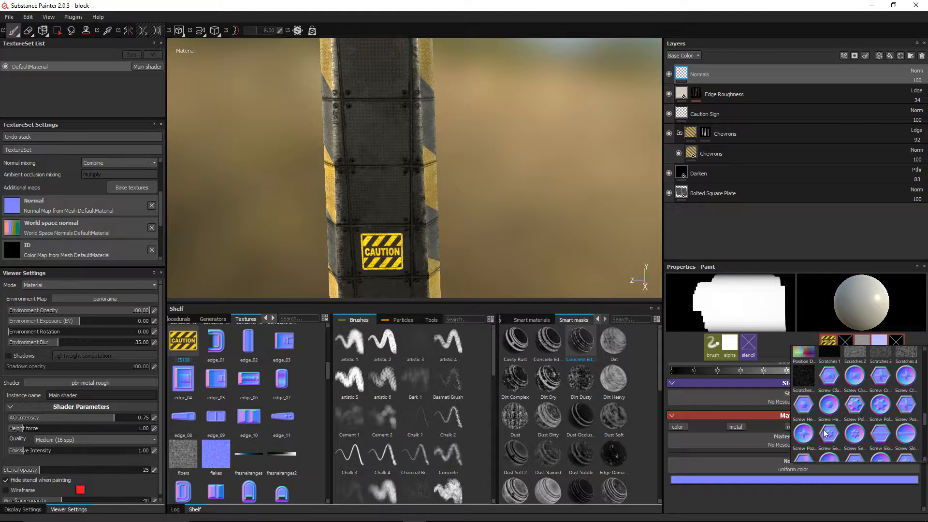
pyautogui.scroll(-2, 812, 430)
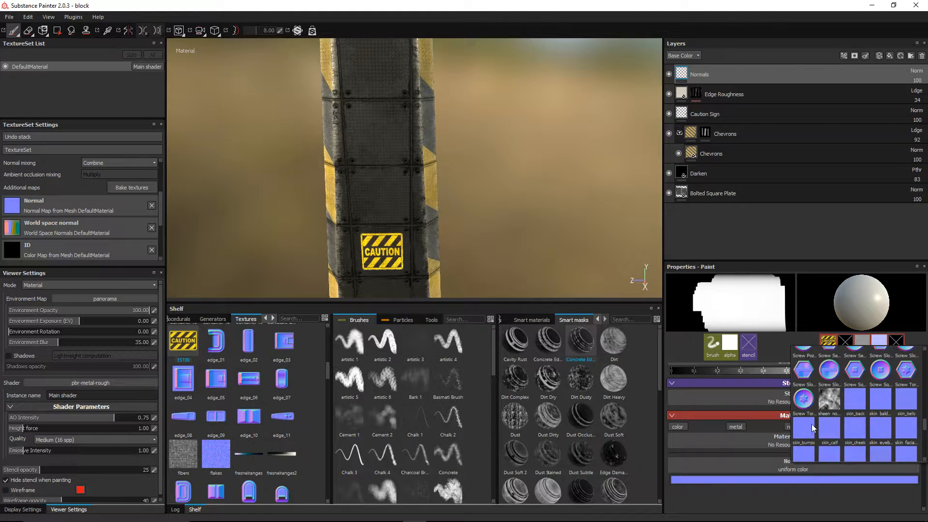
pyautogui.click(806, 381)
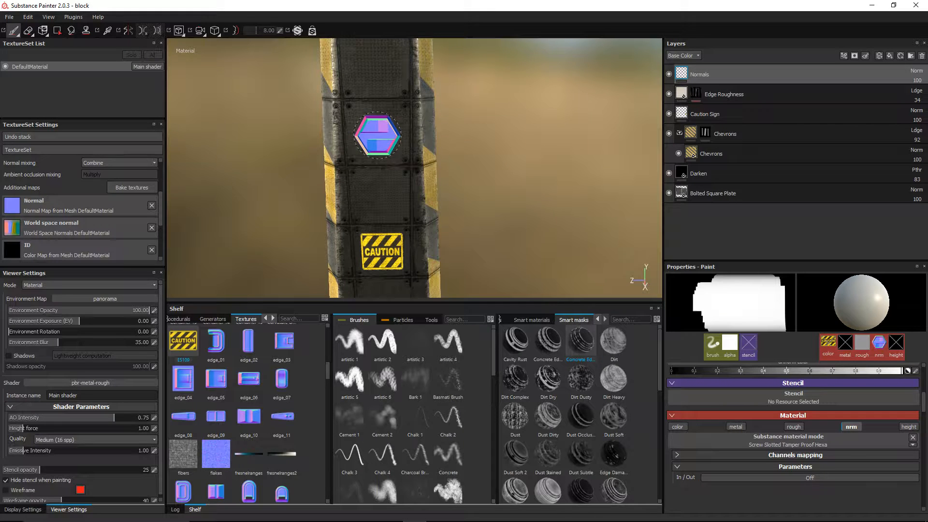
pyautogui.keyDown('alt'); pyautogui.moveTo(543, 155); pyautogui.dragTo(513, 134); pyautogui.keyUp('alt')
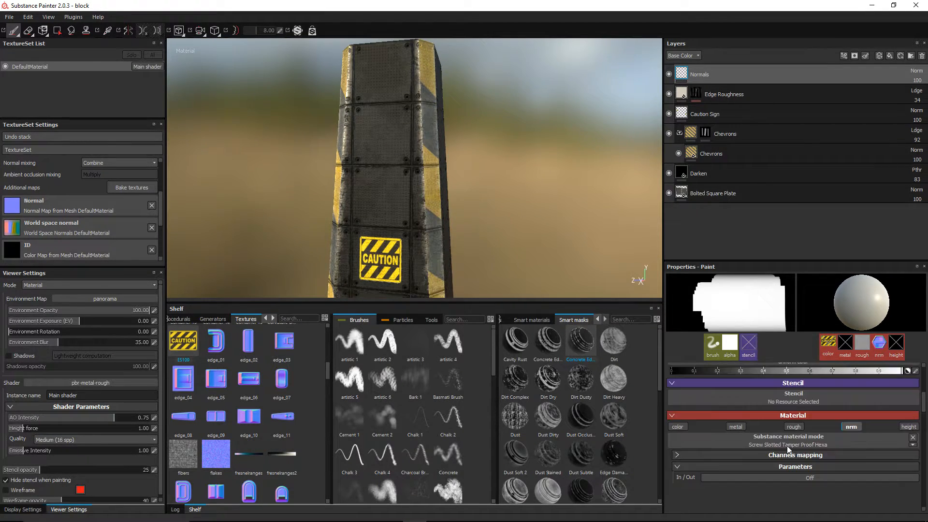
pyautogui.click(912, 437)
# Step: Set the brush to normal only with Round Shape 05 as its stamp material
pyautogui.scroll(-1, 773, 440)
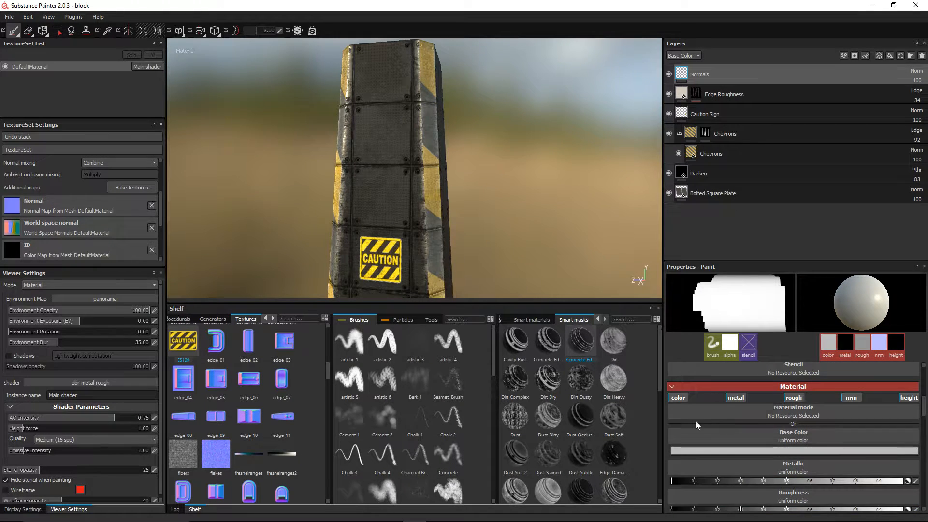
pyautogui.click(677, 397)
pyautogui.click(735, 397)
pyautogui.click(793, 398)
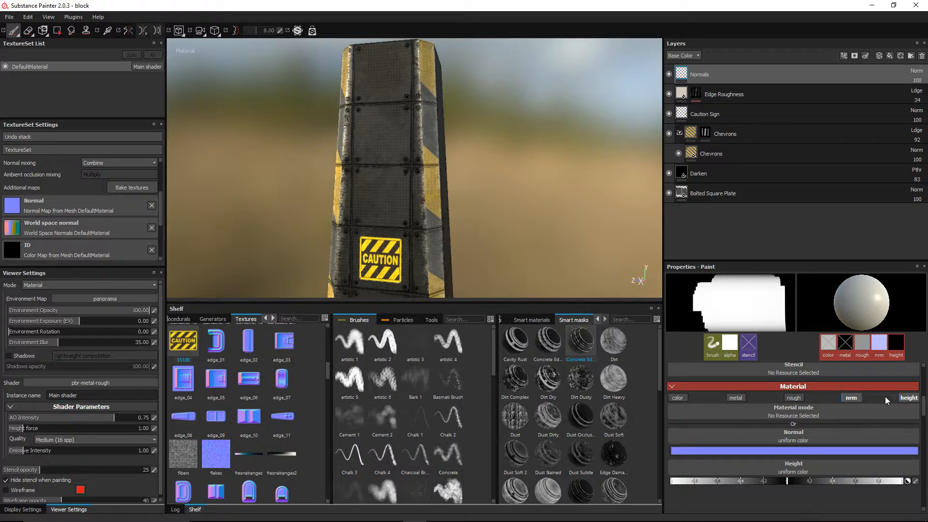
pyautogui.click(908, 397)
pyautogui.click(816, 437)
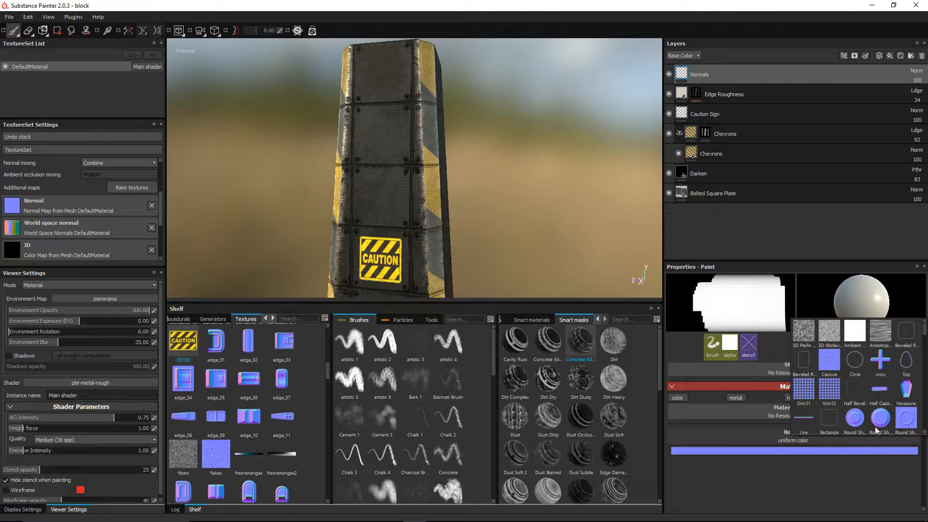
pyautogui.scroll(-3, 865, 403)
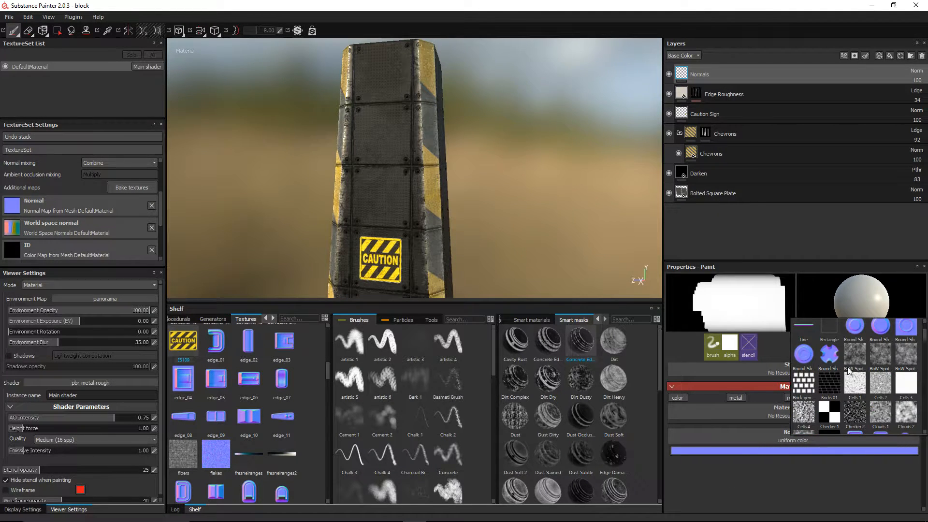
pyautogui.click(829, 354)
# Step: Stamp round normal shapes on the pillar front, top and middle with mirroring on
pyautogui.keyDown('alt'); pyautogui.moveTo(418, 203); pyautogui.dragTo(432, 196); pyautogui.keyUp('alt')
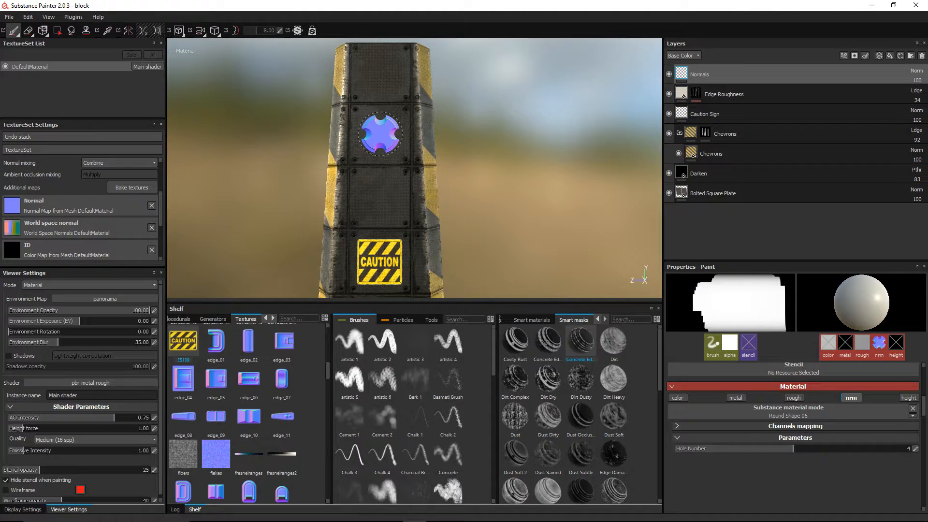
pyautogui.click(381, 133)
pyautogui.moveTo(534, 153)
pyautogui.keyDown('alt'); pyautogui.mouseDown()
pyautogui.moveTo(477, 186)
pyautogui.moveTo(457, 174)
pyautogui.moveTo(509, 165)
pyautogui.mouseUp(); pyautogui.keyUp('alt')
pyautogui.click(129, 31)
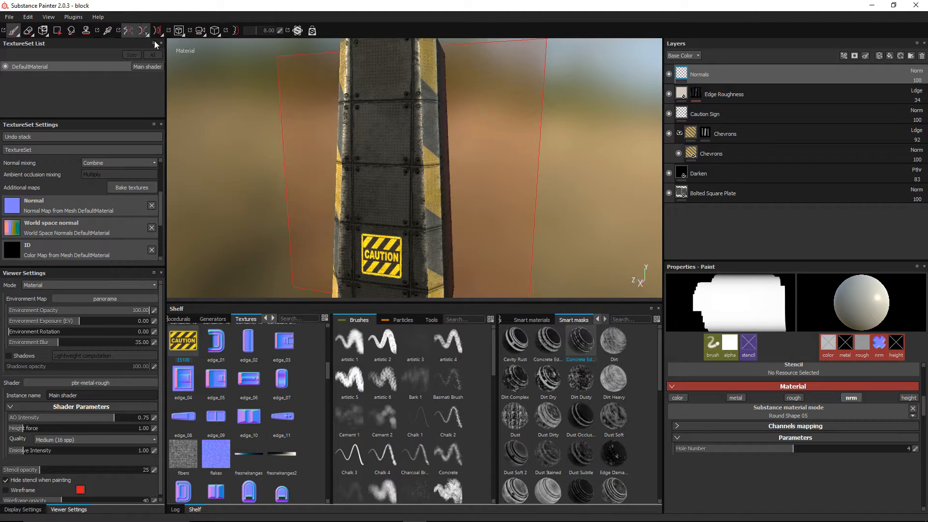
pyautogui.keyDown('alt'); pyautogui.moveTo(425, 164); pyautogui.dragTo(442, 156); pyautogui.keyUp('alt')
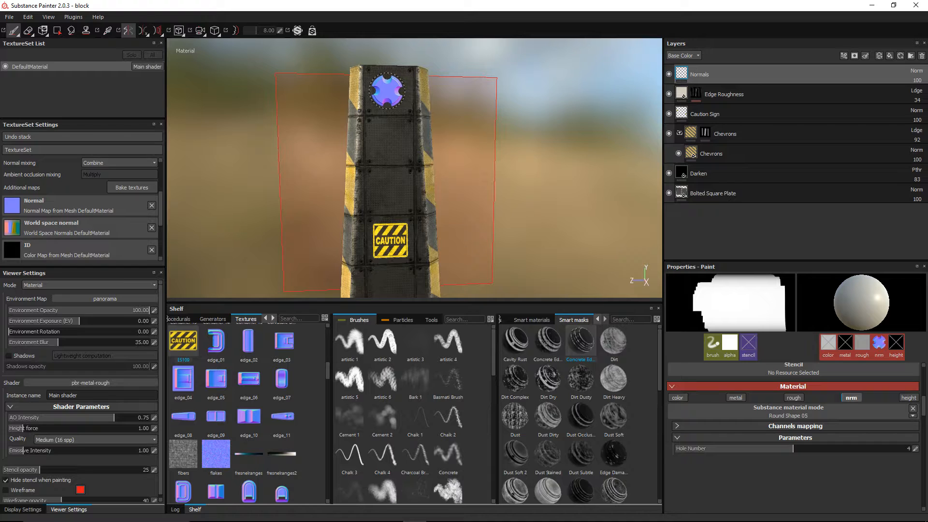
pyautogui.click(388, 90)
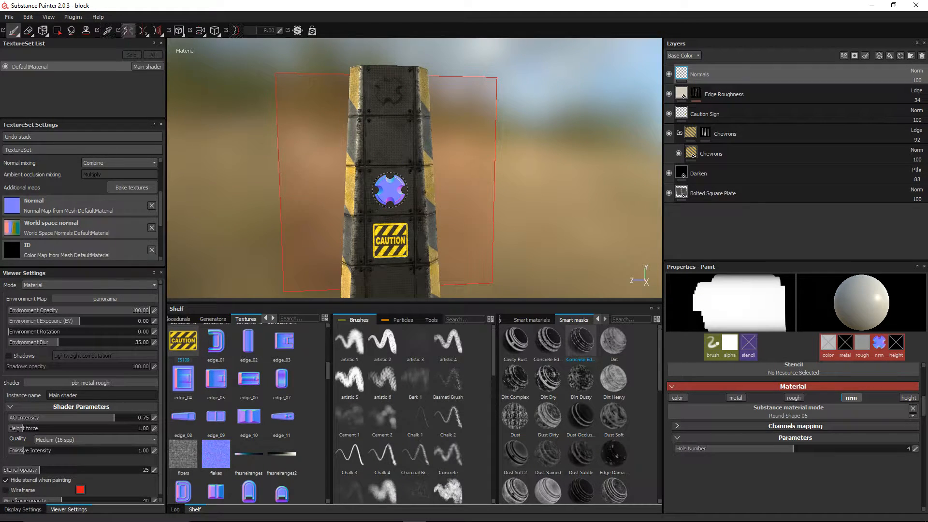
pyautogui.click(389, 190)
# Step: Check the mirror axis options and face the black side in orthographic view
pyautogui.moveTo(480, 203)
pyautogui.keyDown('alt'); pyautogui.mouseDown()
pyautogui.moveTo(451, 207)
pyautogui.moveTo(517, 205)
pyautogui.moveTo(386, 210)
pyautogui.mouseUp(); pyautogui.keyUp('alt')
pyautogui.keyDown('alt'); pyautogui.moveTo(442, 193); pyautogui.dragTo(497, 198); pyautogui.keyUp('alt')
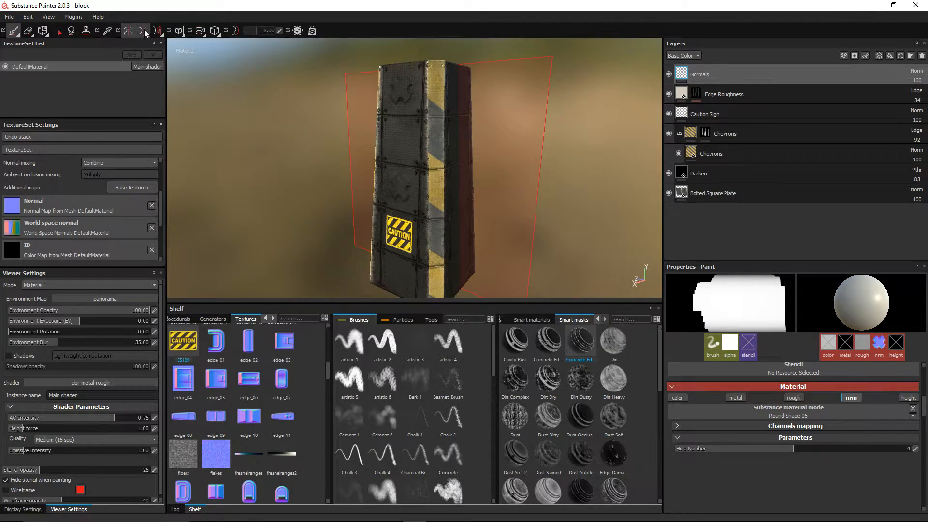
pyautogui.click(147, 30)
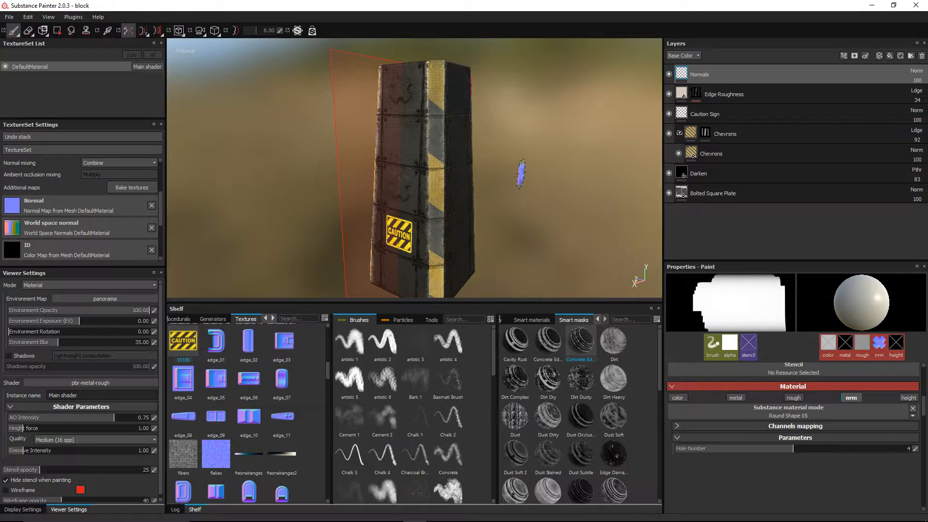
pyautogui.moveTo(520, 174)
pyautogui.keyDown('alt'); pyautogui.mouseDown()
pyautogui.moveTo(524, 190)
pyautogui.moveTo(477, 184)
pyautogui.moveTo(523, 181)
pyautogui.mouseUp(); pyautogui.keyUp('alt')
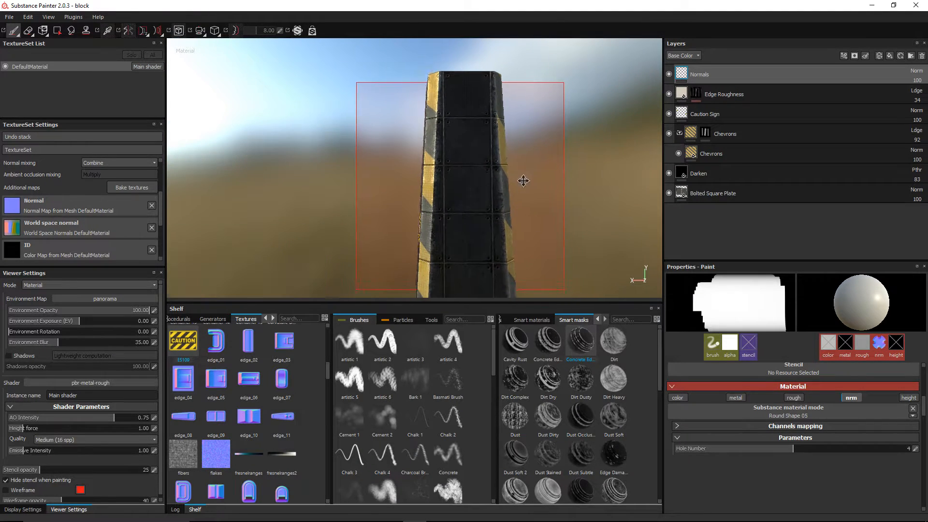
pyautogui.moveTo(523, 181)
pyautogui.keyDown('alt'); pyautogui.mouseDown(button='middle')
pyautogui.moveTo(485, 145)
pyautogui.moveTo(529, 161)
pyautogui.moveTo(527, 170)
pyautogui.mouseUp(button='middle'); pyautogui.keyUp('alt')
pyautogui.press('F6')
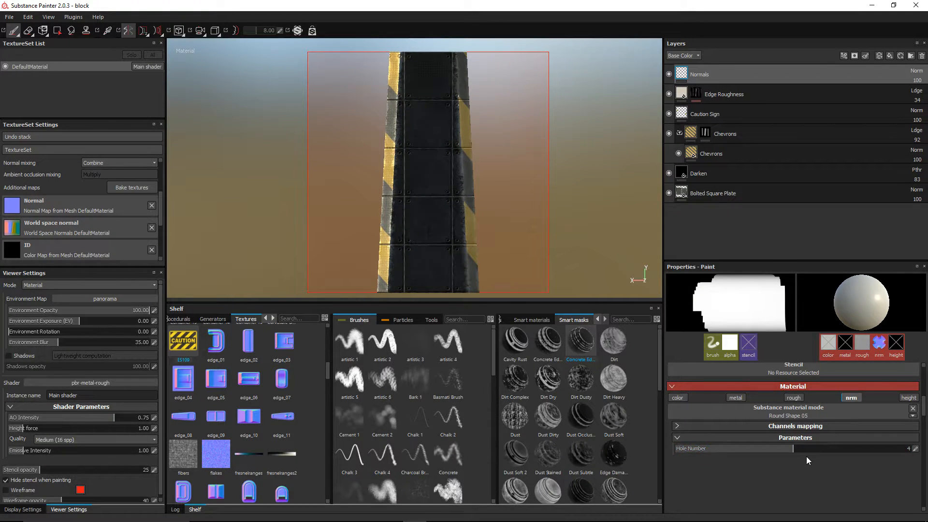
pyautogui.click(817, 414)
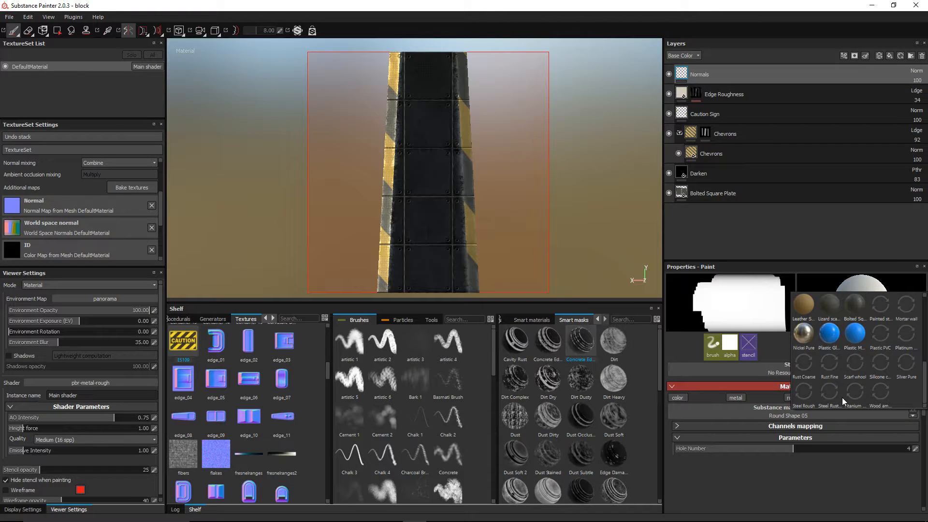
# Step: Replace the brush material with Container 06, painting the normal channel only
pyautogui.click(763, 443)
pyautogui.click(913, 410)
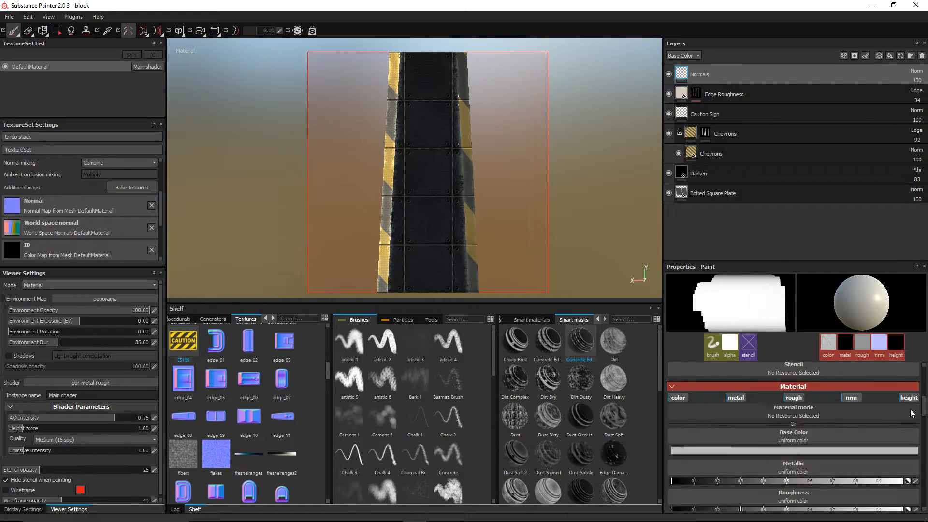
pyautogui.click(678, 397)
pyautogui.click(735, 397)
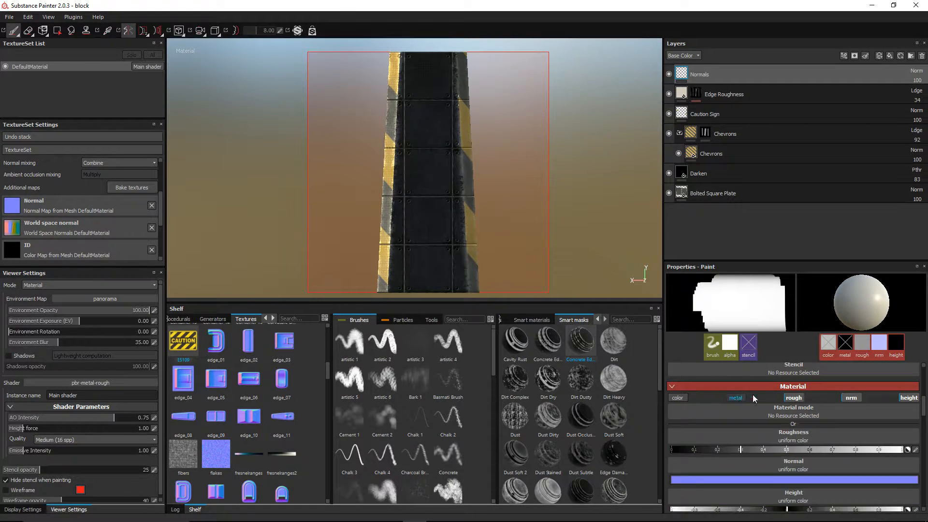
pyautogui.click(793, 398)
pyautogui.click(907, 399)
pyautogui.click(844, 439)
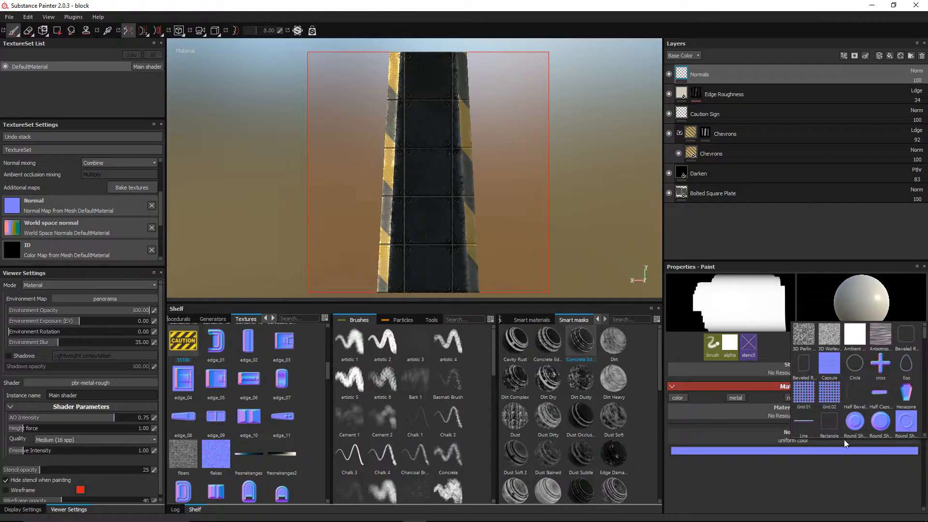
pyautogui.scroll(-5, 895, 407)
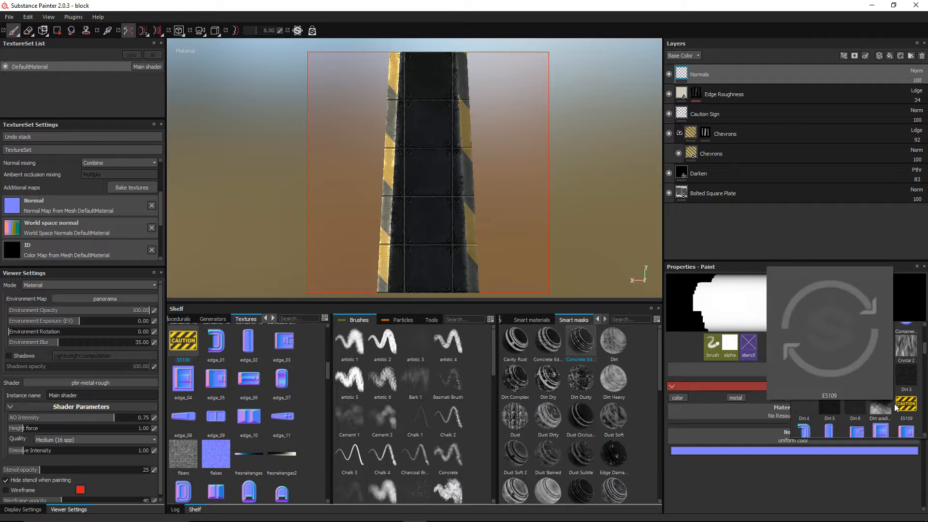
pyautogui.scroll(2, 894, 404)
pyautogui.click(854, 384)
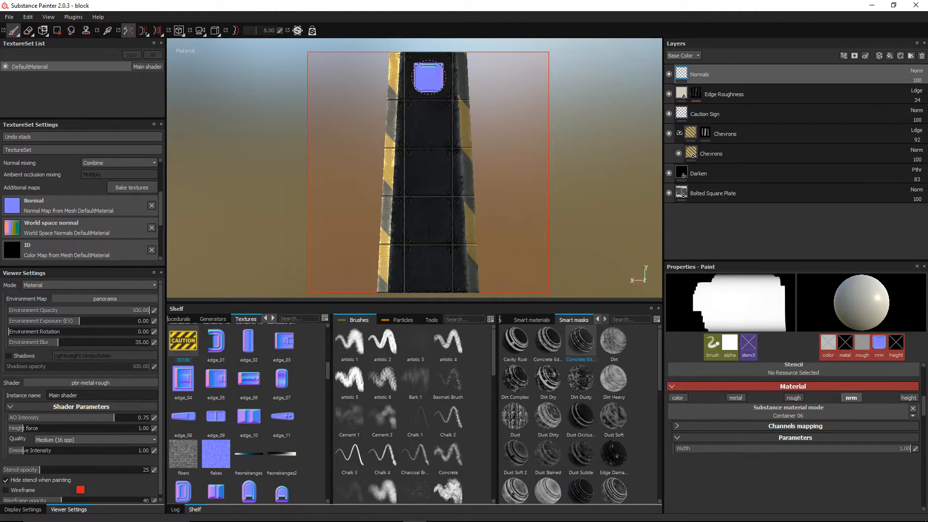
# Step: Stamp Container 06 onto the top, third and bottom panels of the face
pyautogui.click(428, 77)
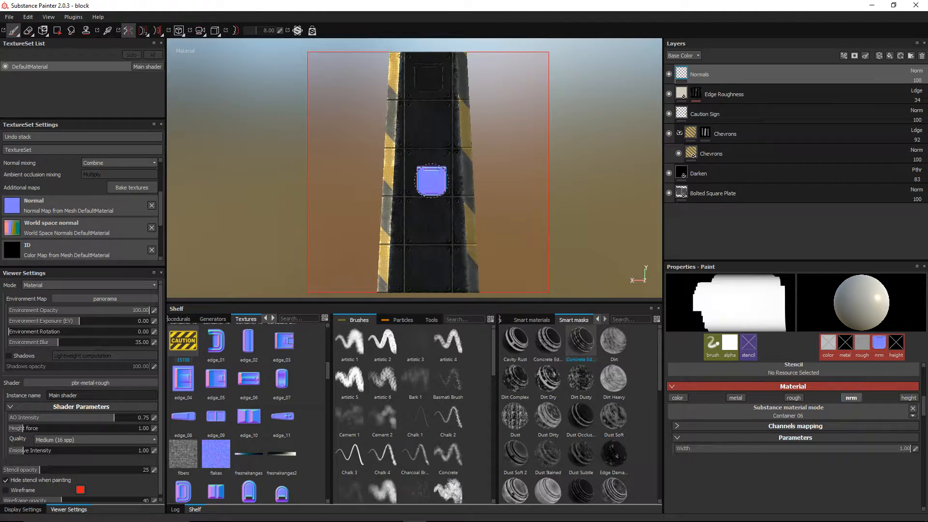
pyautogui.click(427, 173)
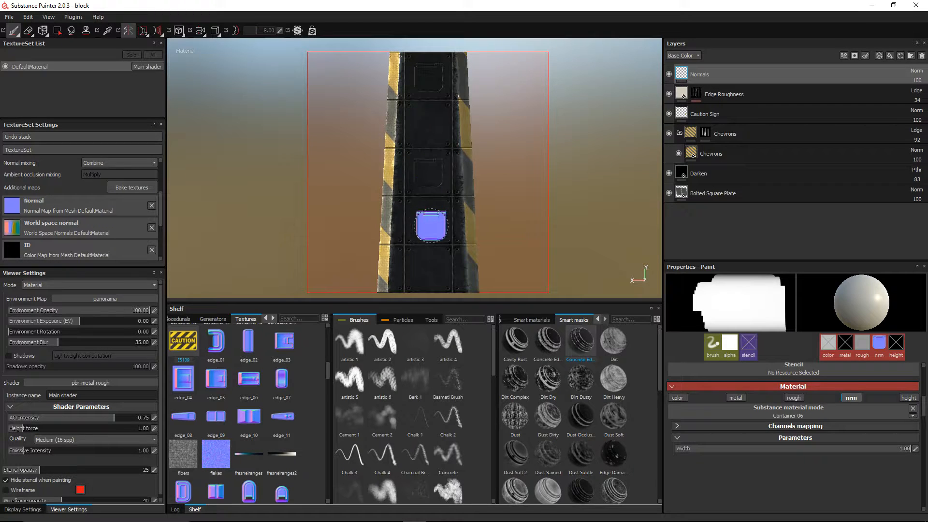
pyautogui.click(428, 269)
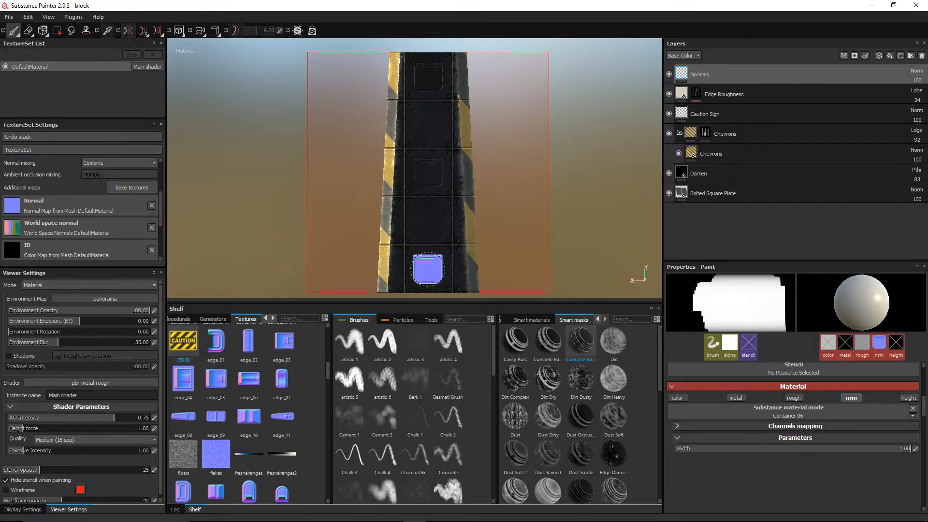
pyautogui.scroll(-2, 471, 202)
pyautogui.moveTo(412, 139)
pyautogui.keyDown('alt'); pyautogui.mouseDown()
pyautogui.moveTo(443, 164)
pyautogui.moveTo(360, 105)
pyautogui.mouseUp(); pyautogui.keyUp('alt')
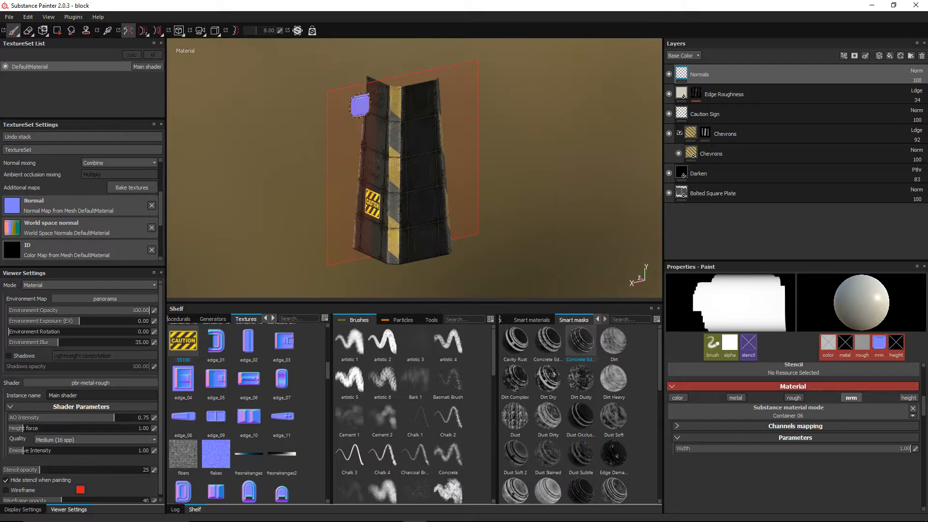
# Step: Turn off symmetry, bring the CAUTION face into view and select the Caution Sign layer
pyautogui.click(128, 31)
pyautogui.moveTo(406, 168)
pyautogui.keyDown('alt'); pyautogui.mouseDown()
pyautogui.moveTo(449, 159)
pyautogui.moveTo(414, 145)
pyautogui.moveTo(175, 166)
pyautogui.moveTo(456, 170)
pyautogui.moveTo(419, 162)
pyautogui.moveTo(488, 198)
pyautogui.moveTo(511, 199)
pyautogui.mouseUp(); pyautogui.keyUp('alt')
pyautogui.scroll(4, 460, 167)
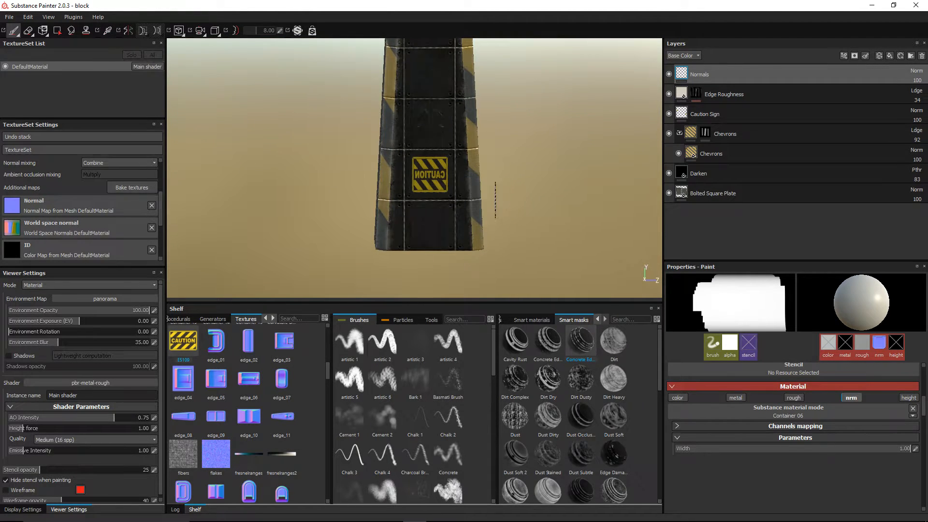
pyautogui.scroll(3, 452, 196)
pyautogui.keyDown('alt'); pyautogui.moveTo(317, 181); pyautogui.dragTo(386, 180); pyautogui.keyUp('alt')
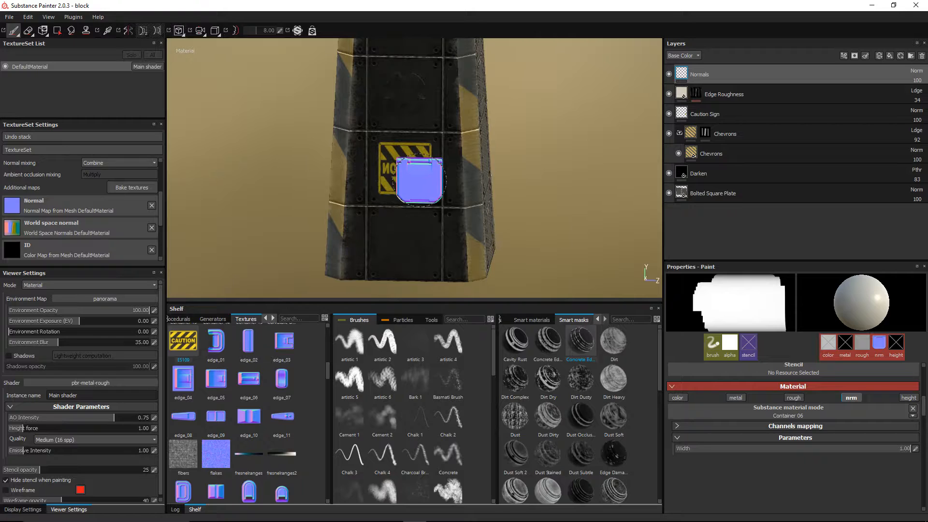
pyautogui.click(708, 115)
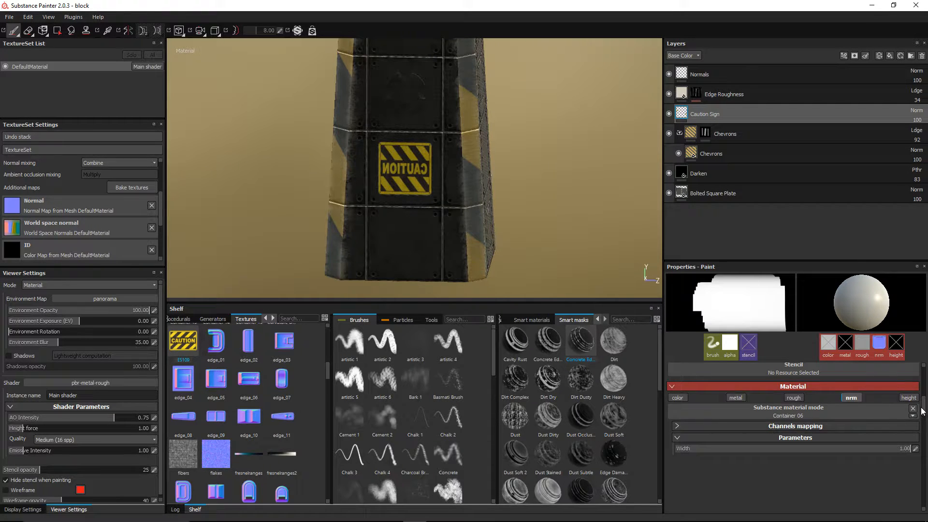
# Step: Reselect the Caution Sign layer and get a straight-on view of the block
pyautogui.scroll(5, 922, 411)
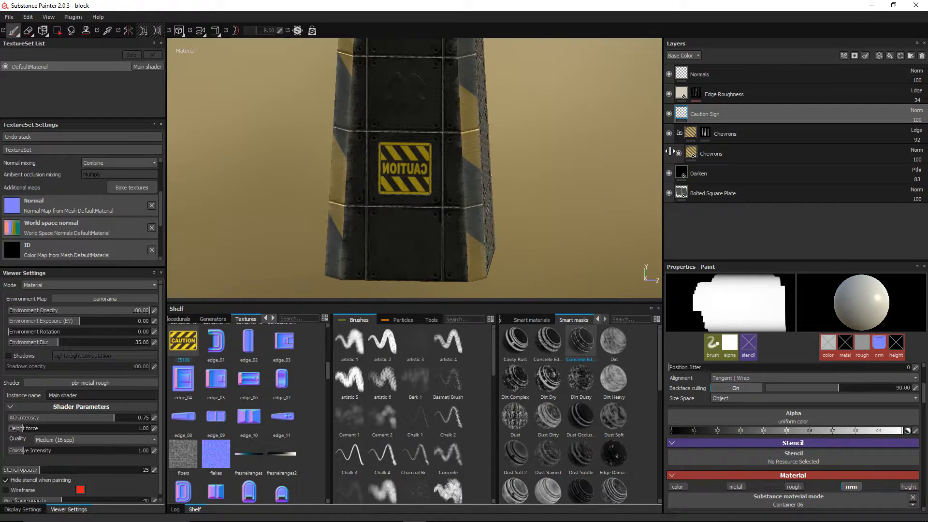
pyautogui.click(712, 95)
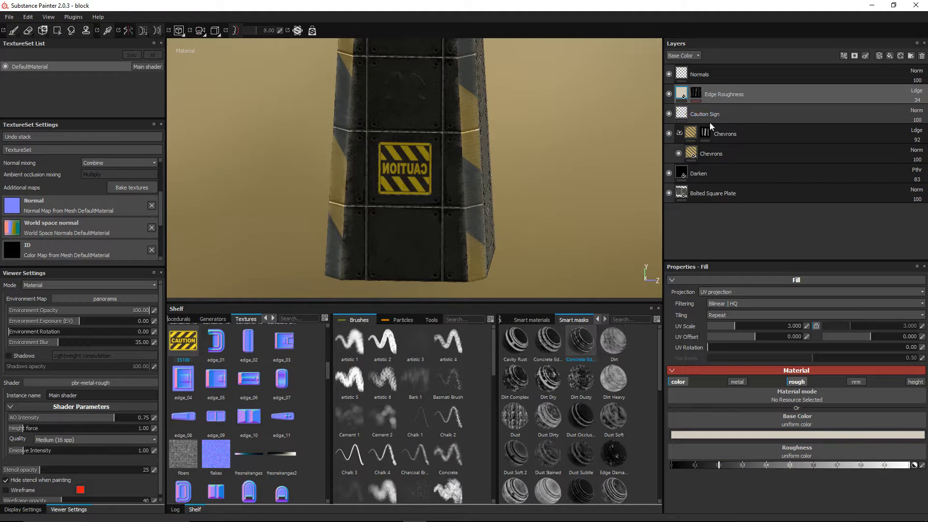
pyautogui.click(707, 115)
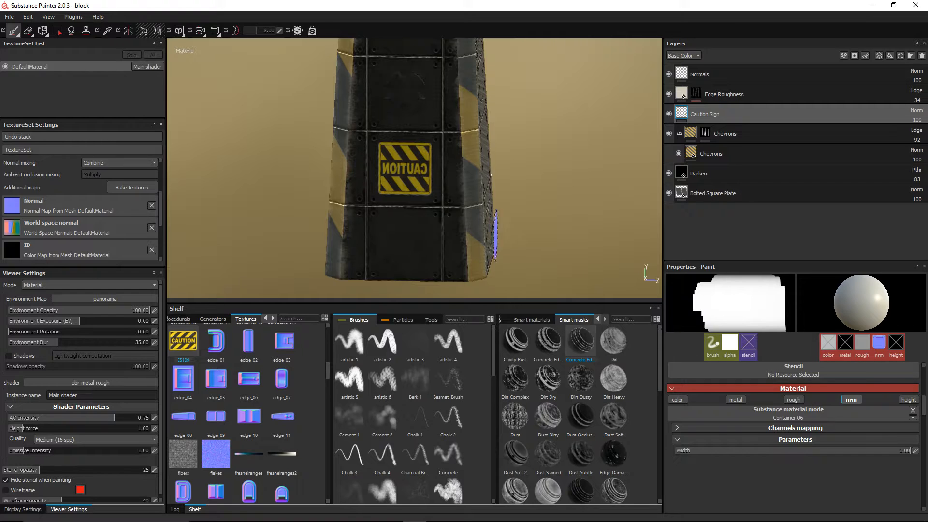
pyautogui.keyDown('alt'); pyautogui.keyDown('shift'); pyautogui.moveTo(492, 229); pyautogui.dragTo(506, 198); pyautogui.keyUp('shift'); pyautogui.keyUp('alt')
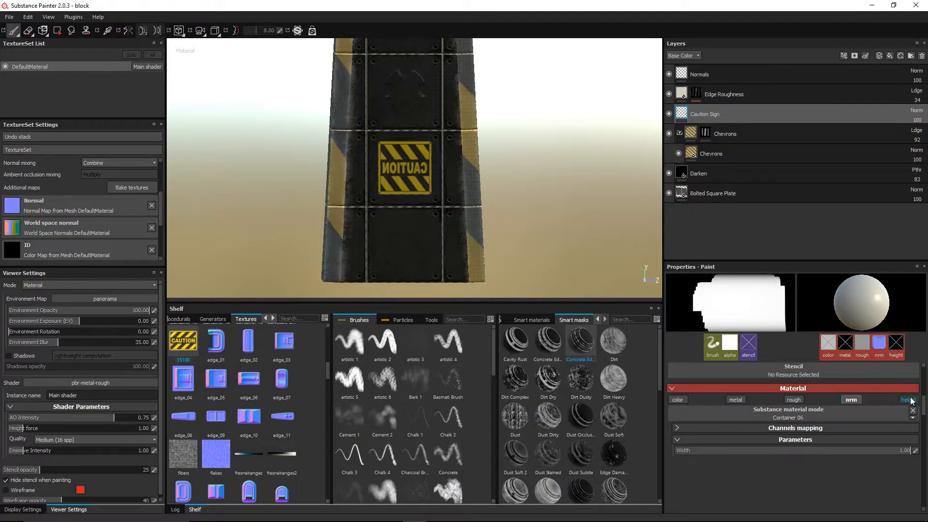
# Step: Set the brush to E5109 base colour only, then erase the mirrored CAUTION decal
pyautogui.click(913, 411)
pyautogui.click(735, 400)
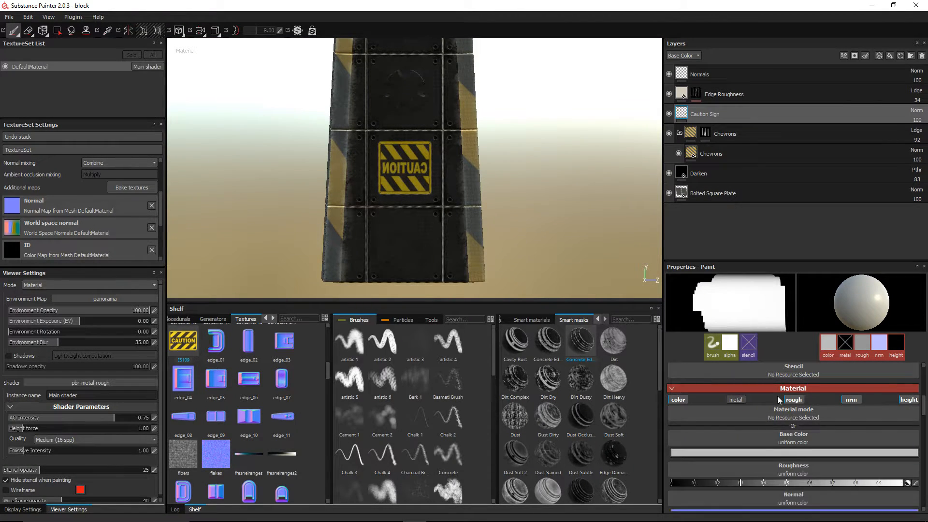
pyautogui.click(795, 400)
pyautogui.click(851, 400)
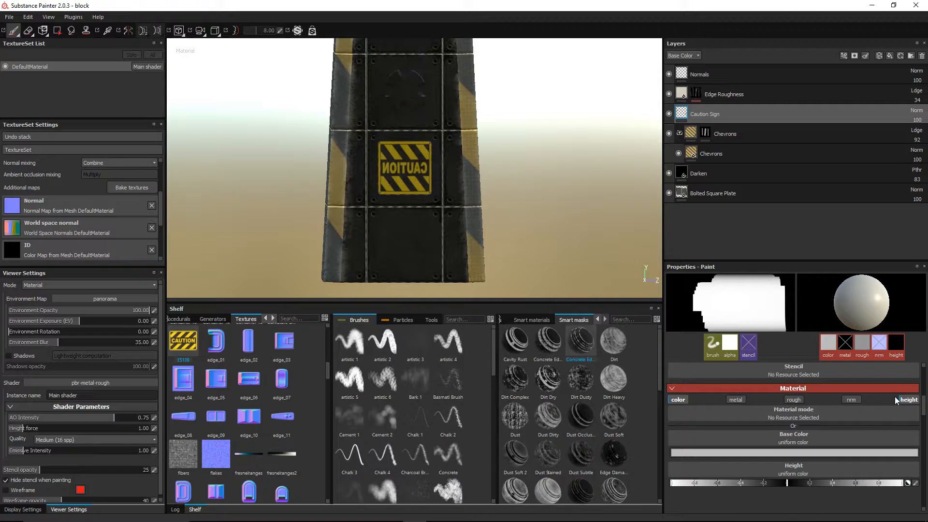
pyautogui.click(907, 400)
pyautogui.click(792, 438)
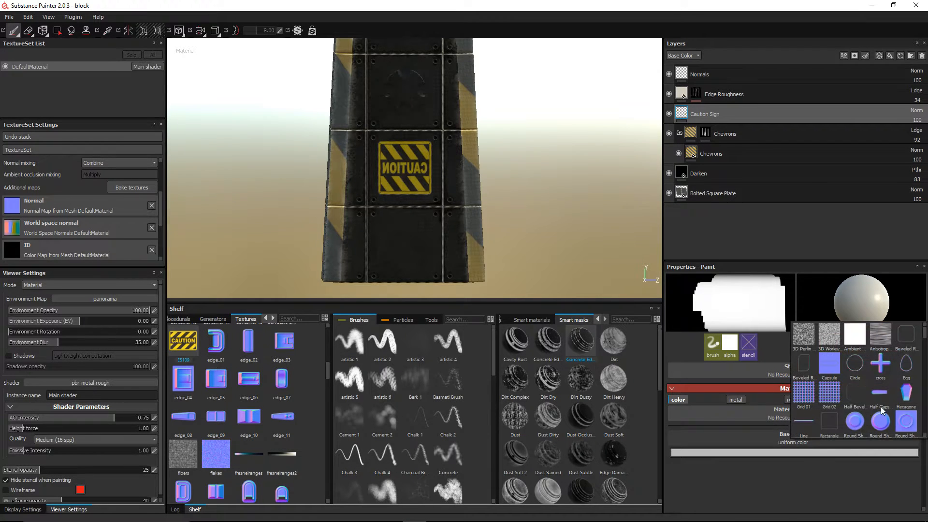
pyautogui.click(906, 404)
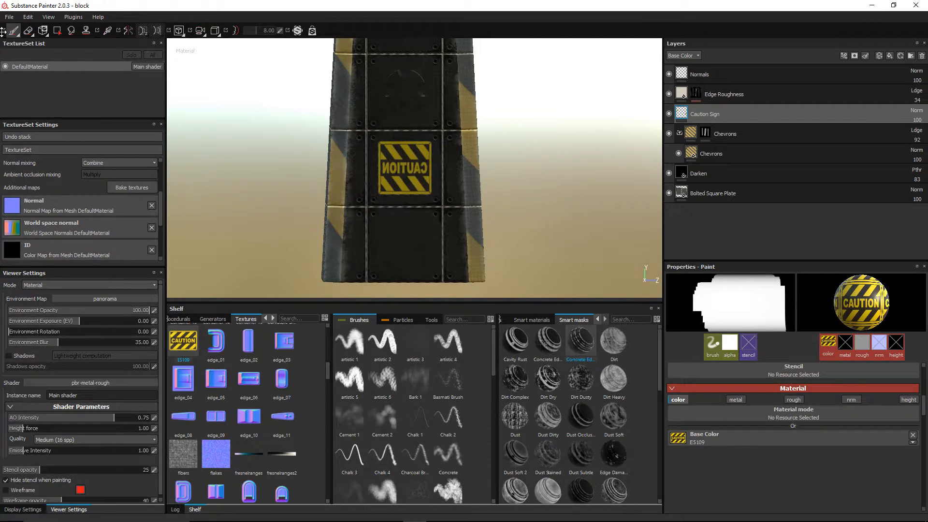
pyautogui.click(28, 32)
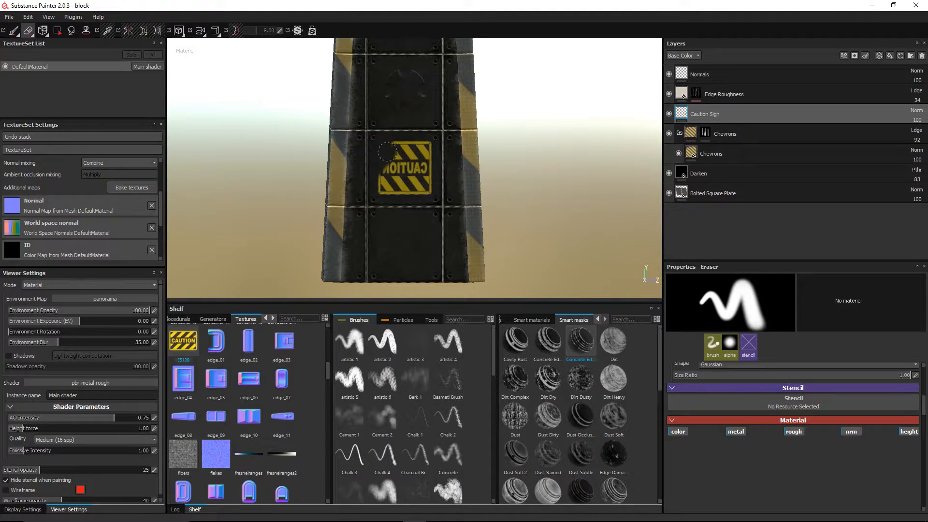
pyautogui.moveTo(387, 152)
pyautogui.mouseDown()
pyautogui.moveTo(387, 196)
pyautogui.moveTo(430, 191)
pyautogui.moveTo(437, 176)
pyautogui.moveTo(416, 167)
pyautogui.moveTo(435, 150)
pyautogui.moveTo(420, 145)
pyautogui.moveTo(406, 160)
pyautogui.mouseUp()
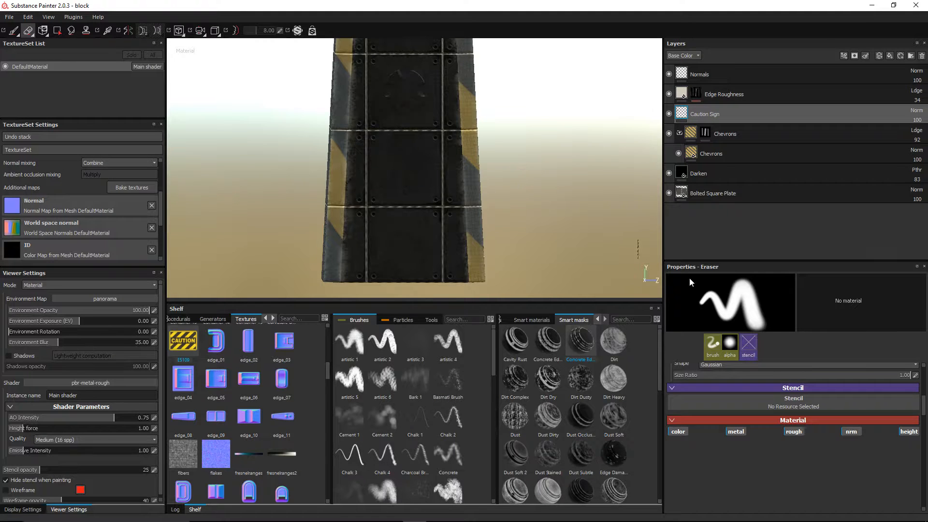
# Step: Switch to the Projection tool and disable its metallic, roughness, normal and height channels
pyautogui.click(43, 30)
pyautogui.scroll(-3, 893, 429)
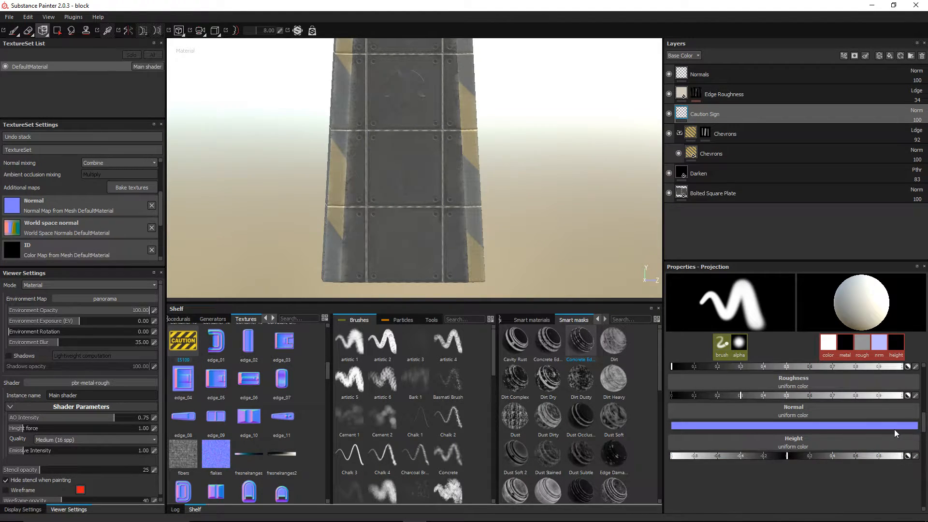
pyautogui.scroll(-1, 893, 429)
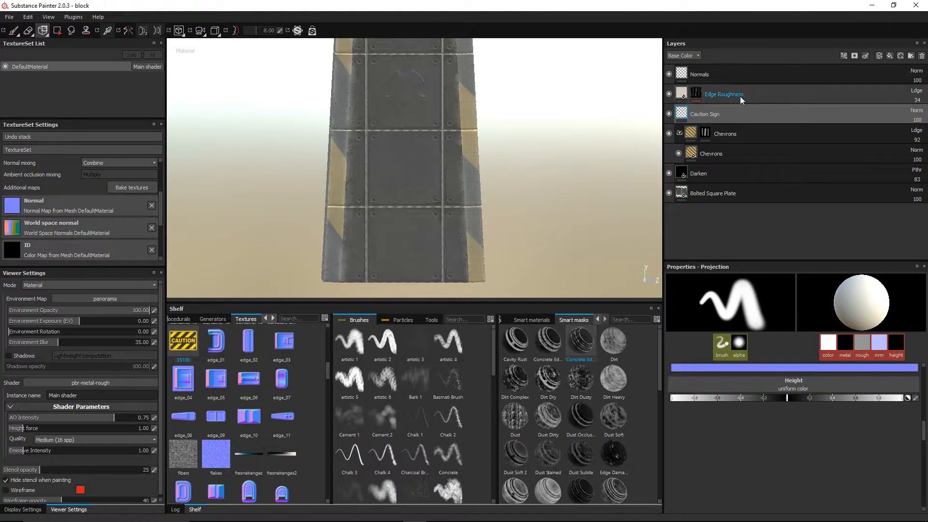
pyautogui.scroll(3, 804, 368)
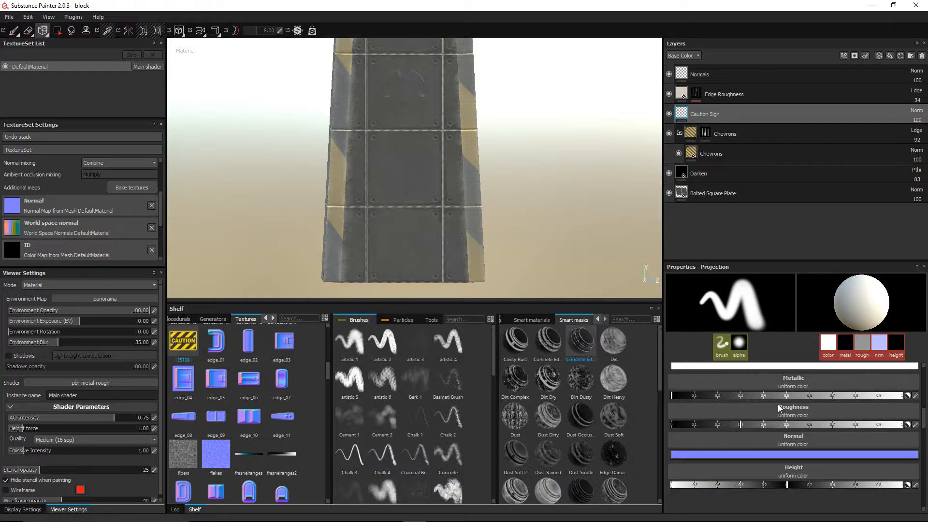
pyautogui.scroll(3, 773, 411)
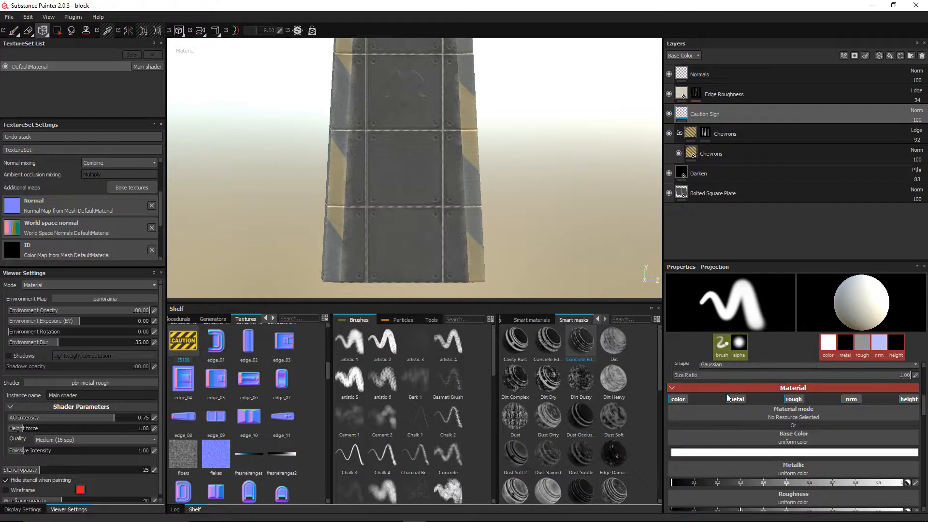
pyautogui.click(735, 399)
pyautogui.click(793, 398)
pyautogui.click(850, 400)
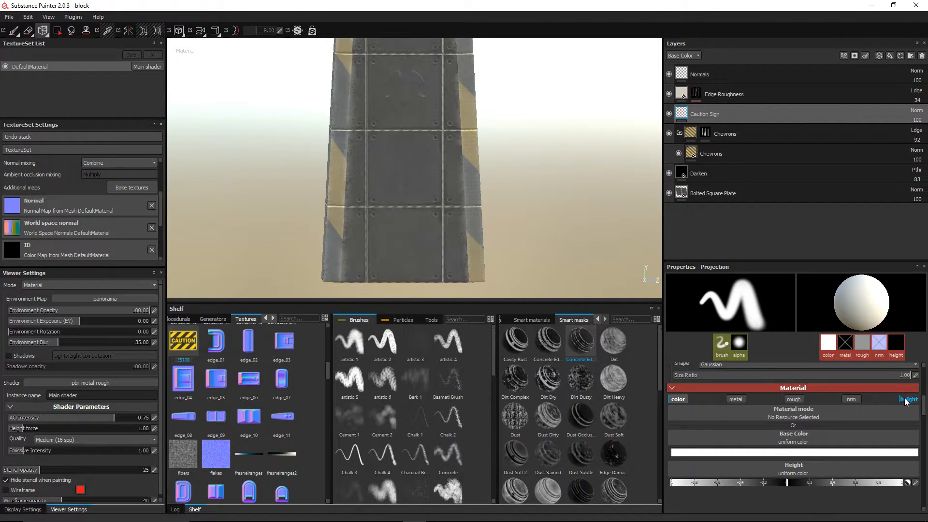
pyautogui.click(900, 399)
# Step: Set the projection's base colour to the E5109 caution texture
pyautogui.click(848, 435)
pyautogui.scroll(-5, 877, 410)
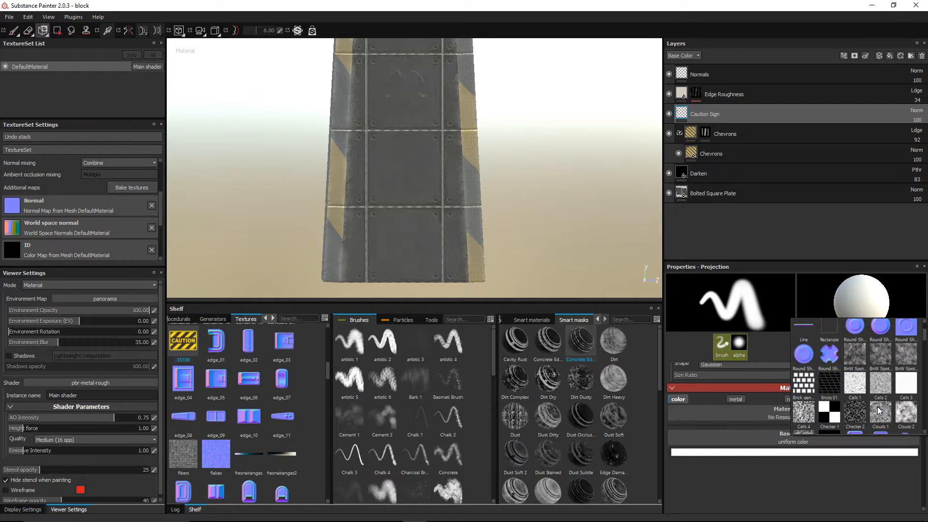
pyautogui.scroll(2, 878, 410)
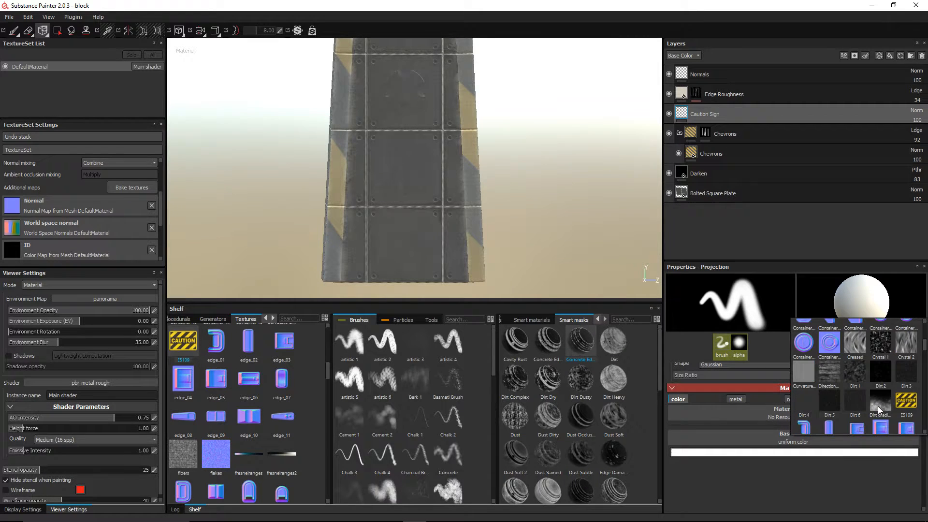
pyautogui.click(906, 401)
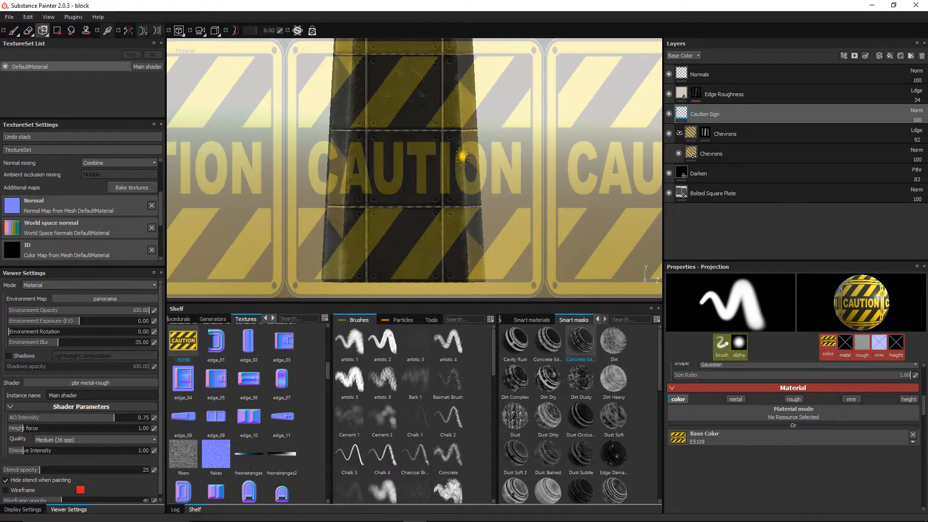
# Step: Stamp the mirrored CAUTION sign onto the pillar's front face, then select the Chevrons group
pyautogui.scroll(-3, 383, 129)
pyautogui.scroll(1, 394, 137)
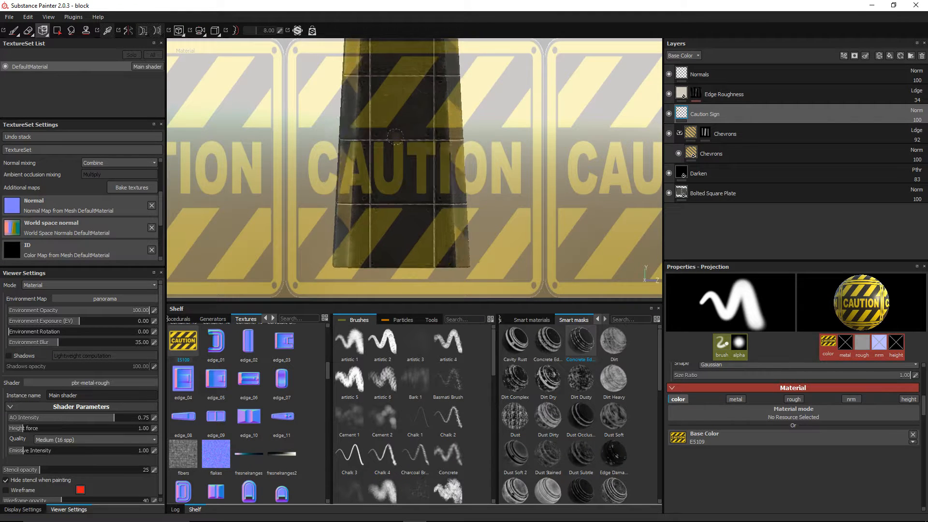
pyautogui.scroll(2, 395, 137)
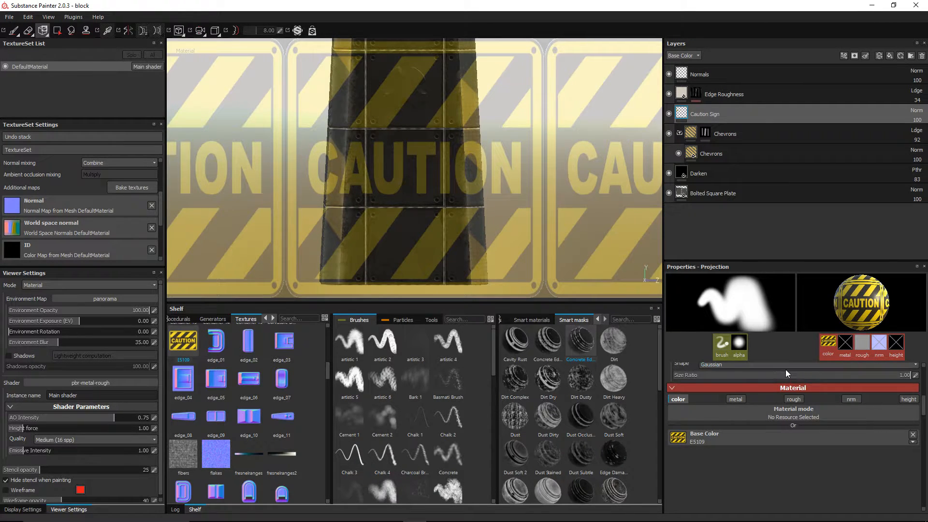
pyautogui.scroll(2, 907, 419)
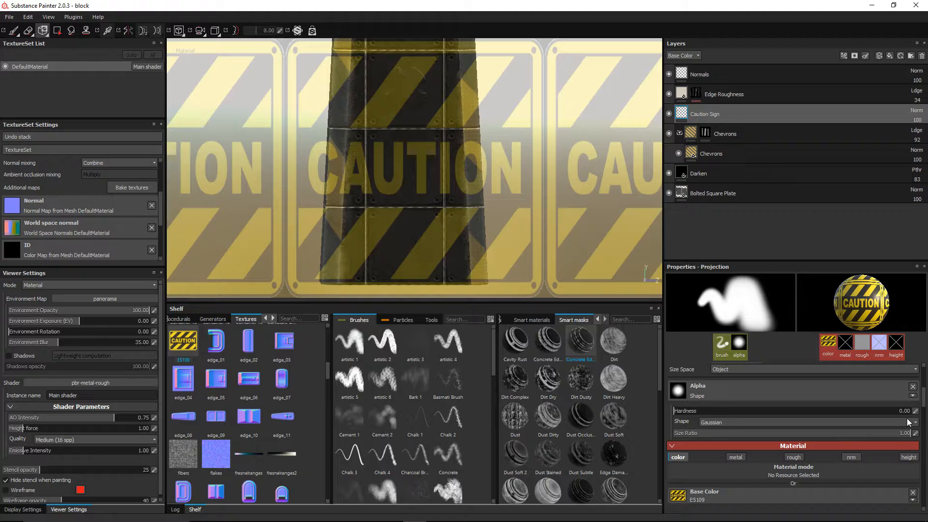
pyautogui.scroll(2, 906, 418)
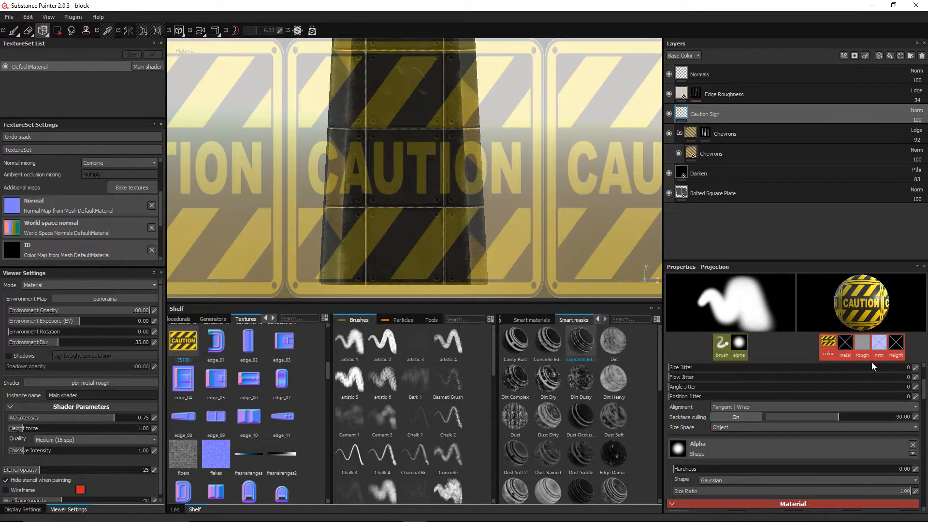
pyautogui.scroll(-1, 513, 236)
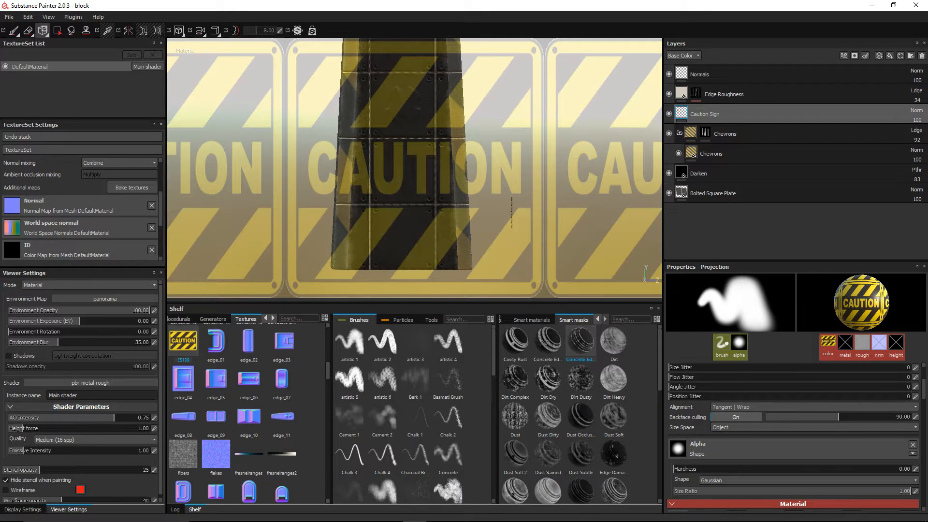
pyautogui.press('ctrl')
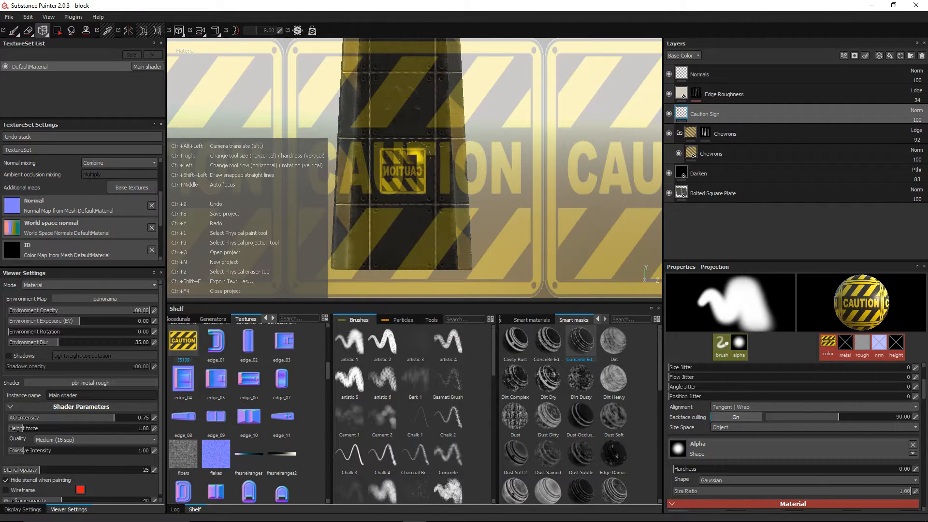
pyautogui.scroll(-1, 397, 150)
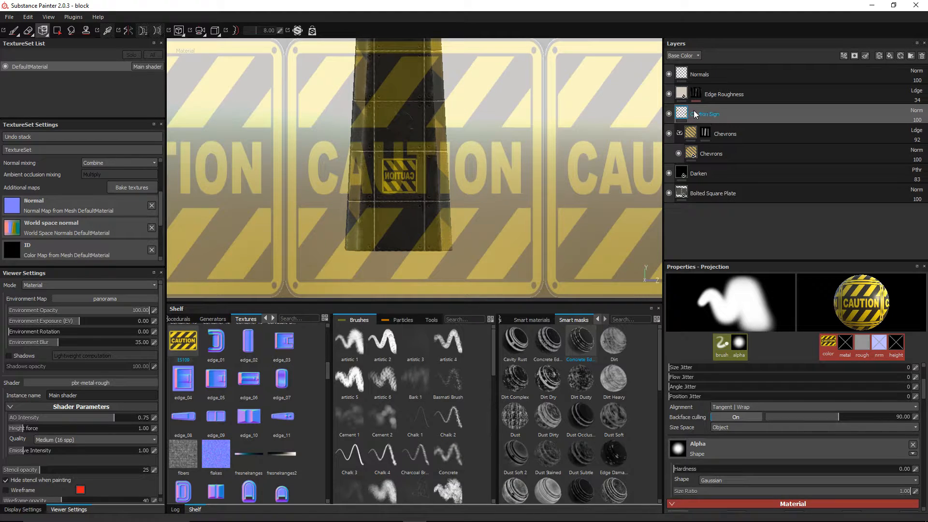
pyautogui.click(691, 135)
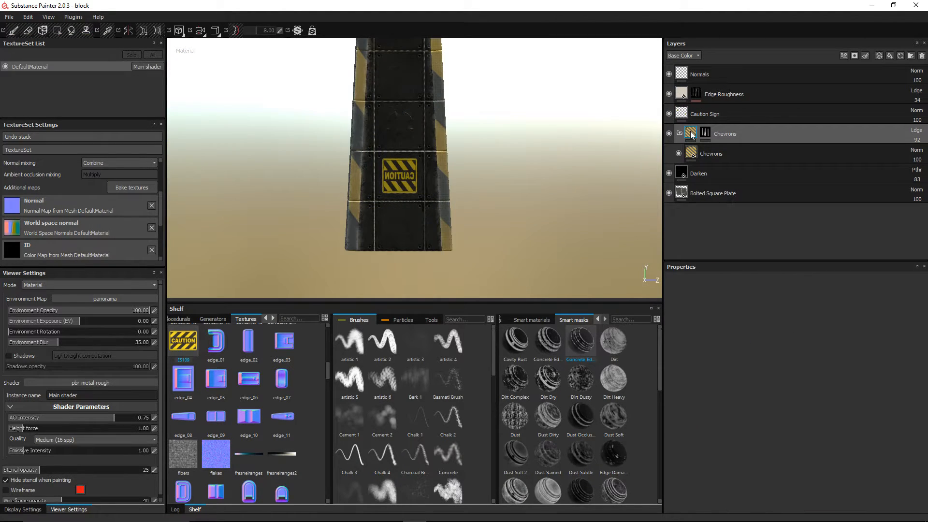
# Step: Delete the Caution Sign layer
pyautogui.keyDown('alt'); pyautogui.moveTo(570, 151); pyautogui.dragTo(453, 194); pyautogui.keyUp('alt')
pyautogui.click(712, 115)
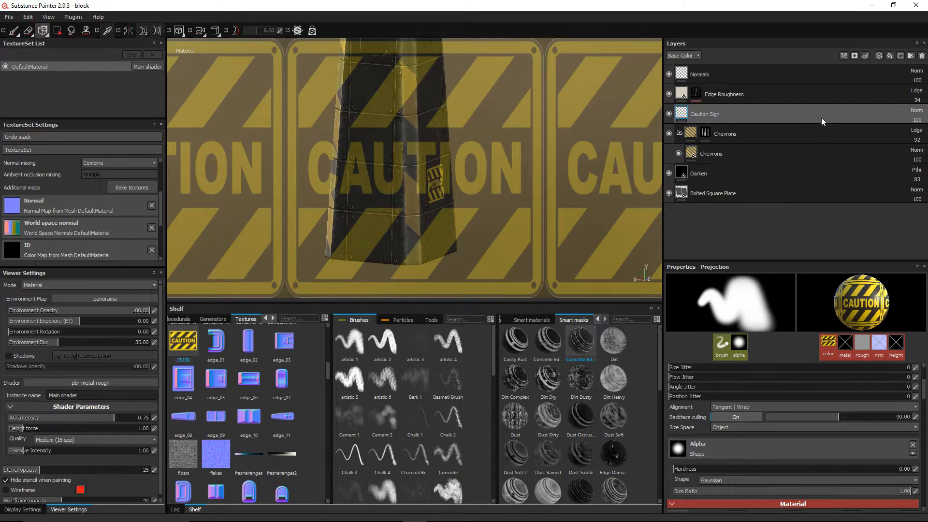
pyautogui.click(922, 55)
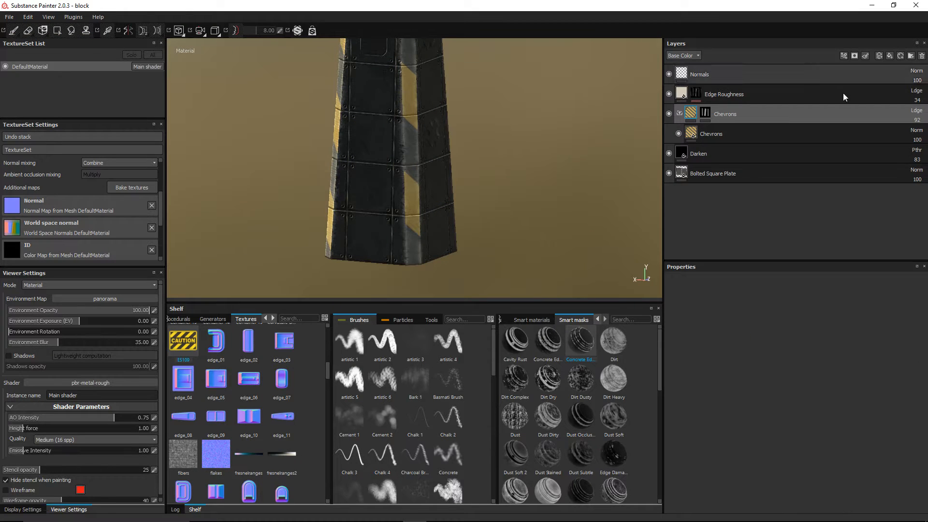
# Step: On the Normals layer, clear the E5109 texture from the base colour slot
pyautogui.click(716, 77)
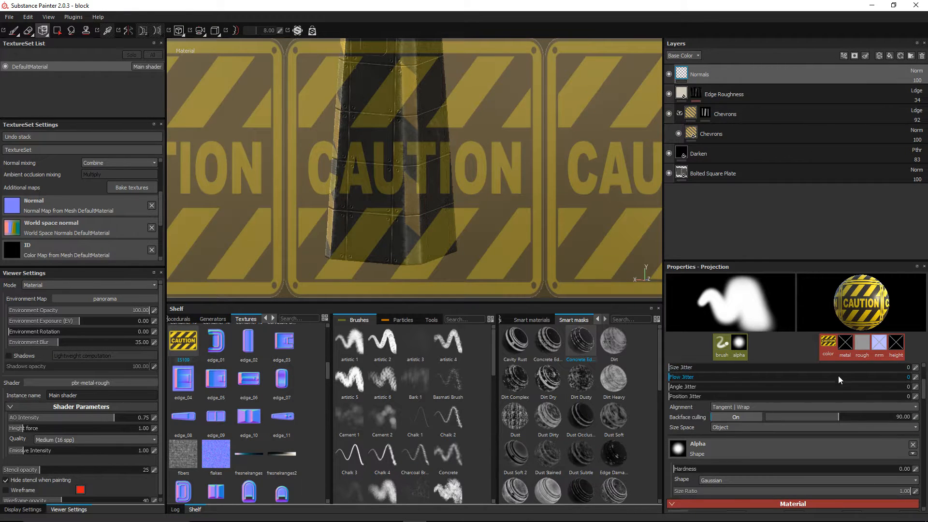
pyautogui.scroll(-4, 880, 453)
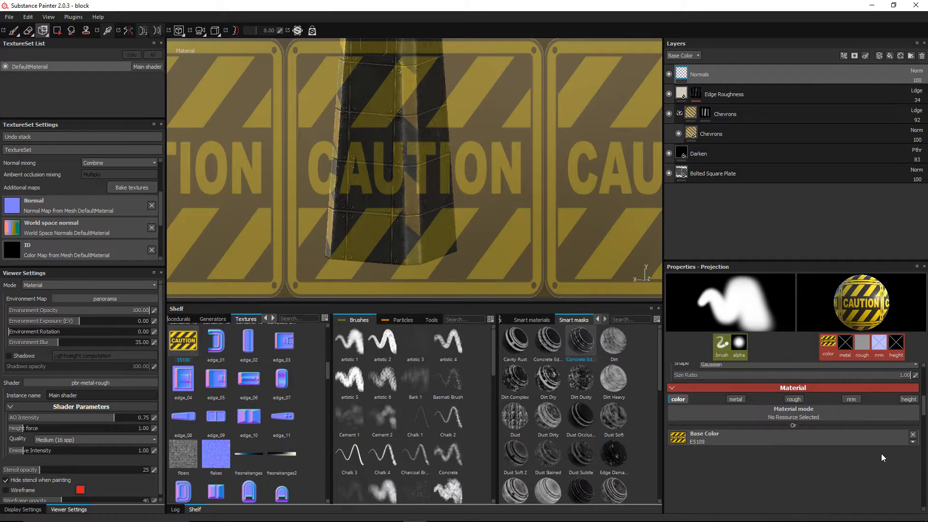
pyautogui.click(912, 437)
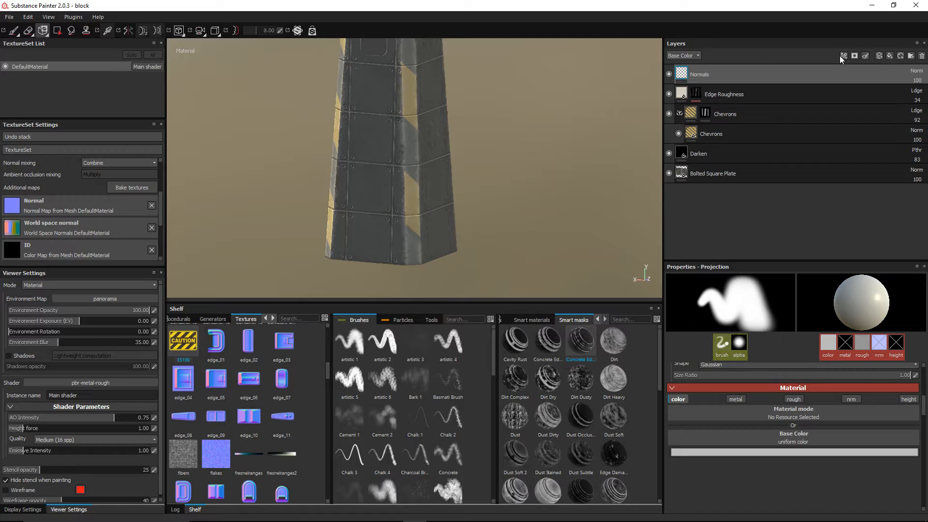
# Step: Add a new layer on top and clear the brush alpha to a solid shape
pyautogui.click(888, 56)
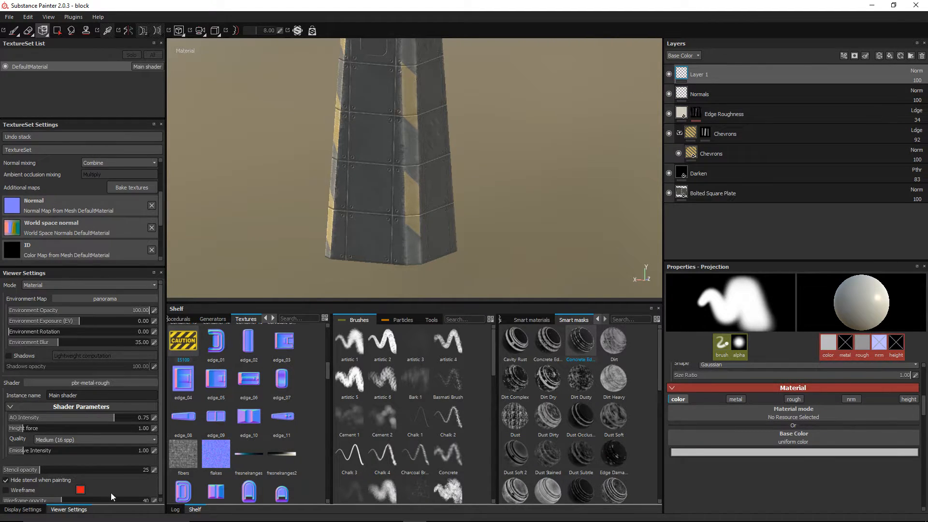
pyautogui.scroll(4, 776, 434)
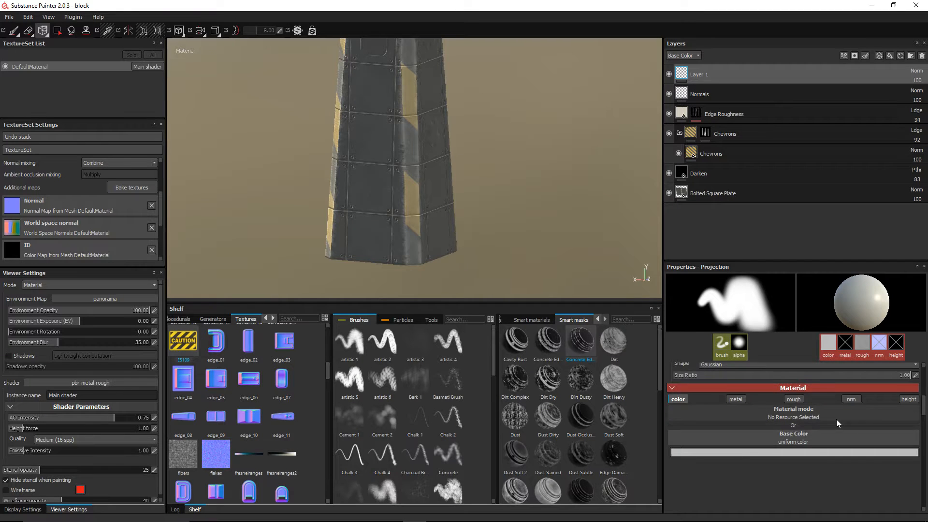
pyautogui.click(913, 415)
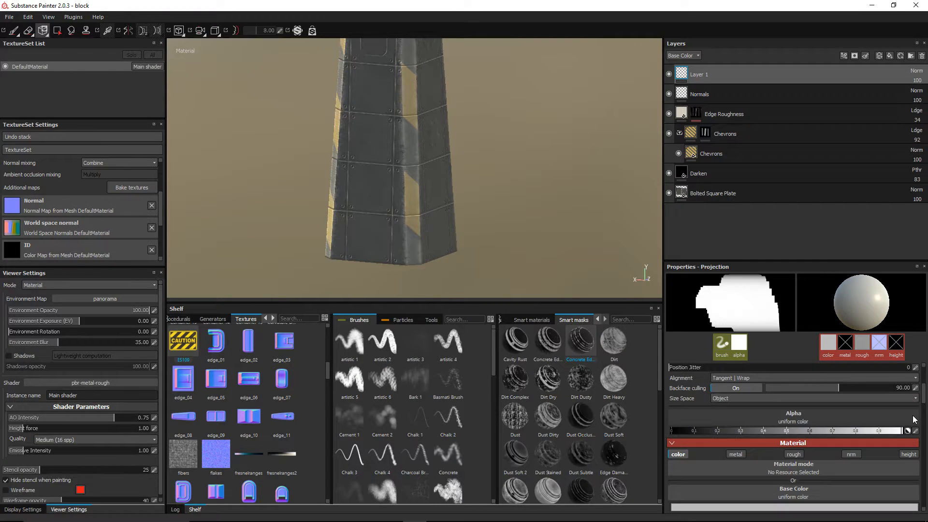
pyautogui.scroll(-2, 871, 431)
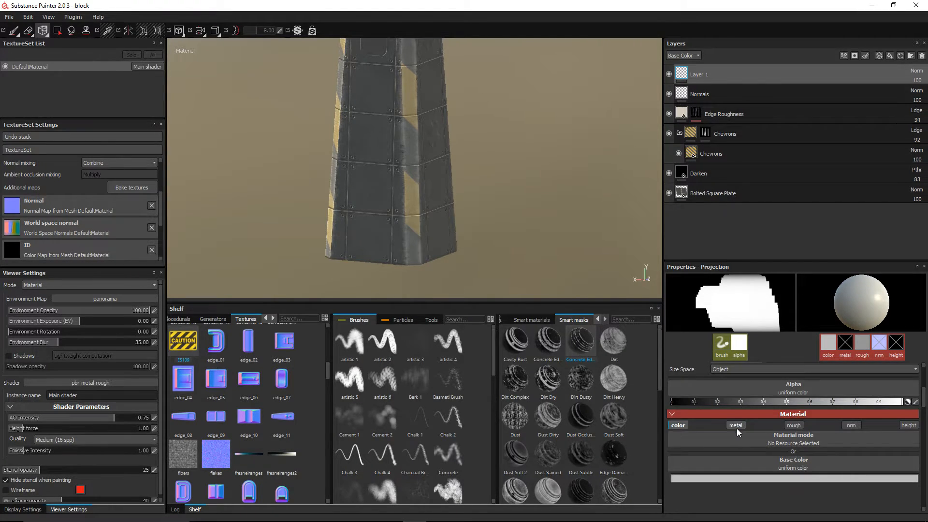
# Step: Choose the E5109 CAUTION texture as the projected base colour
pyautogui.click(773, 463)
pyautogui.scroll(3, 891, 424)
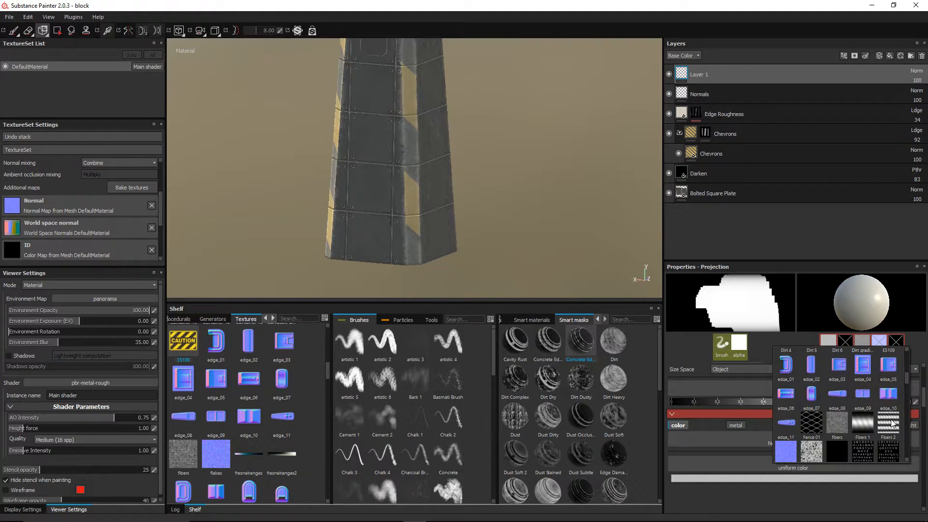
pyautogui.scroll(-5, 891, 423)
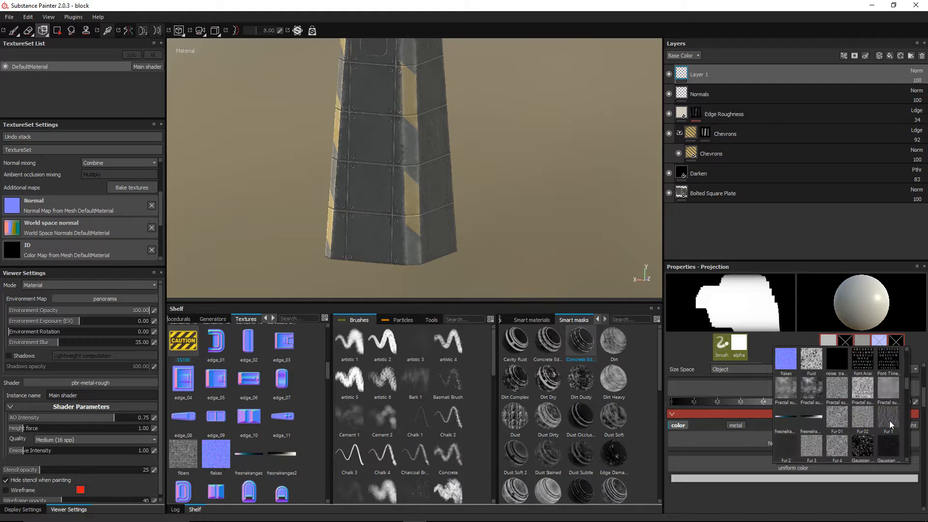
pyautogui.scroll(-10, 892, 424)
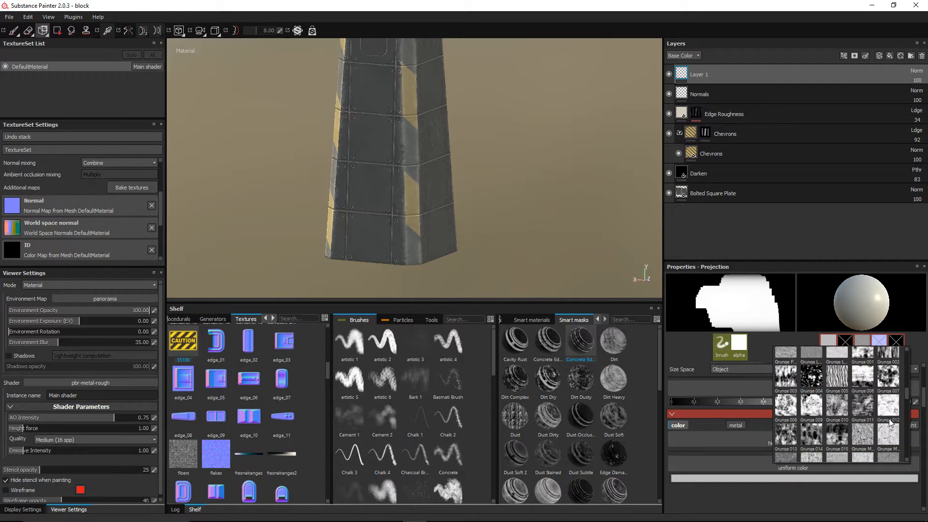
pyautogui.scroll(5, 891, 422)
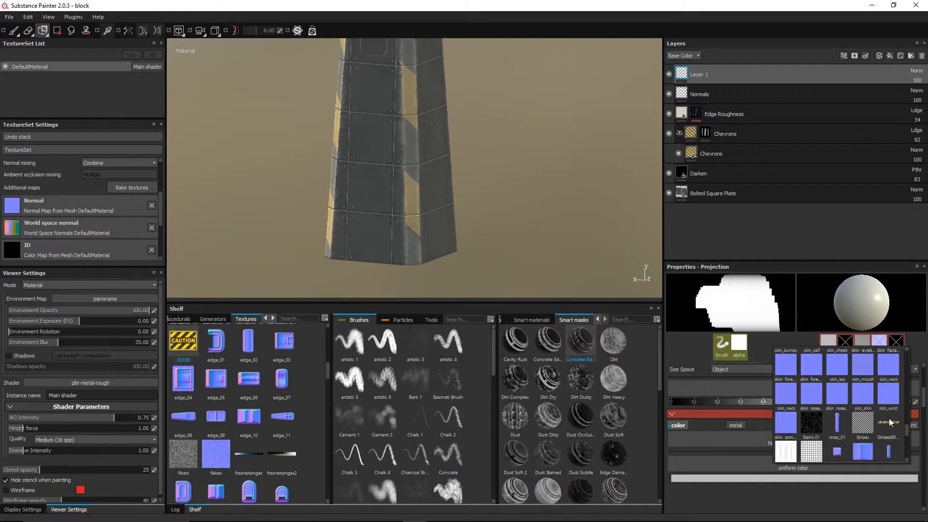
pyautogui.scroll(5, 890, 422)
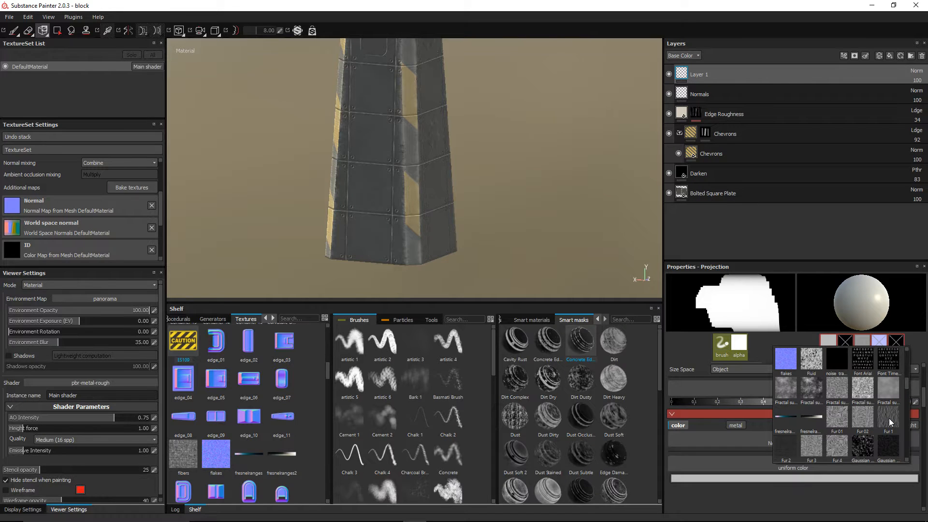
pyautogui.scroll(5, 890, 421)
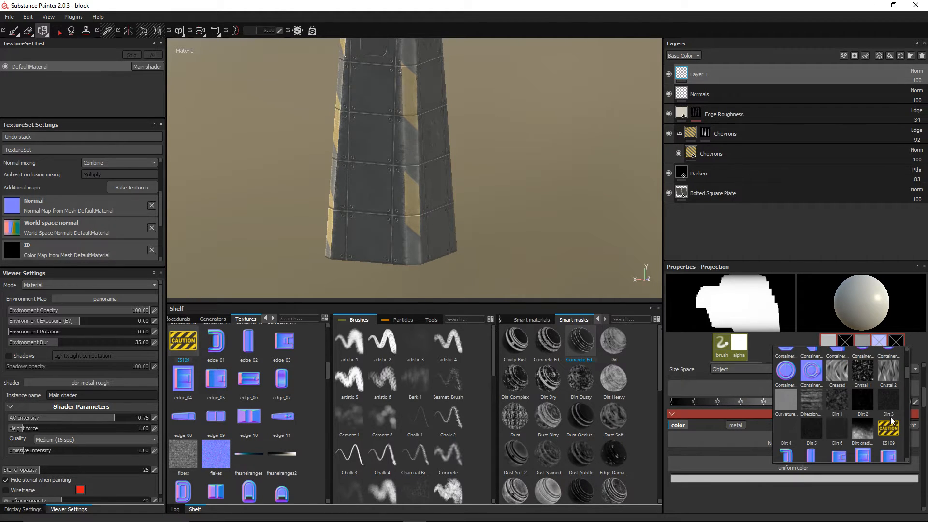
pyautogui.click(888, 429)
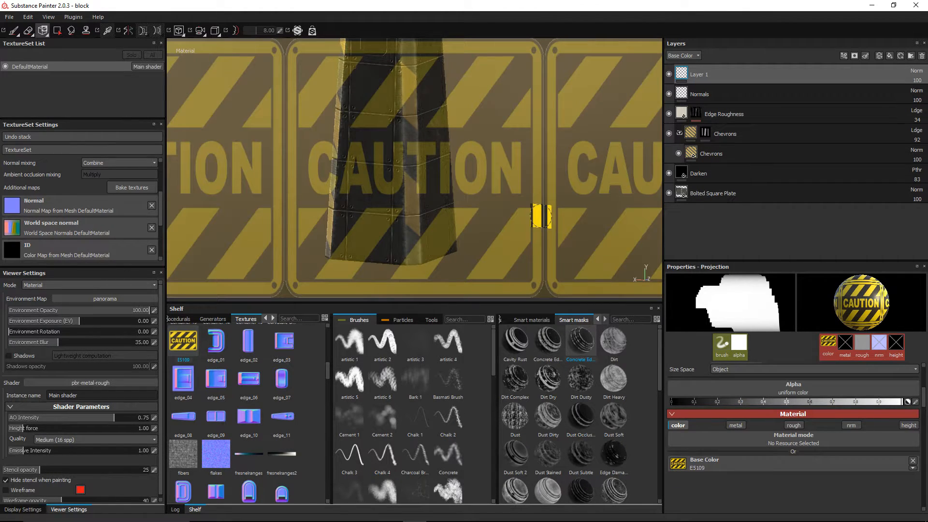
pyautogui.click(44, 32)
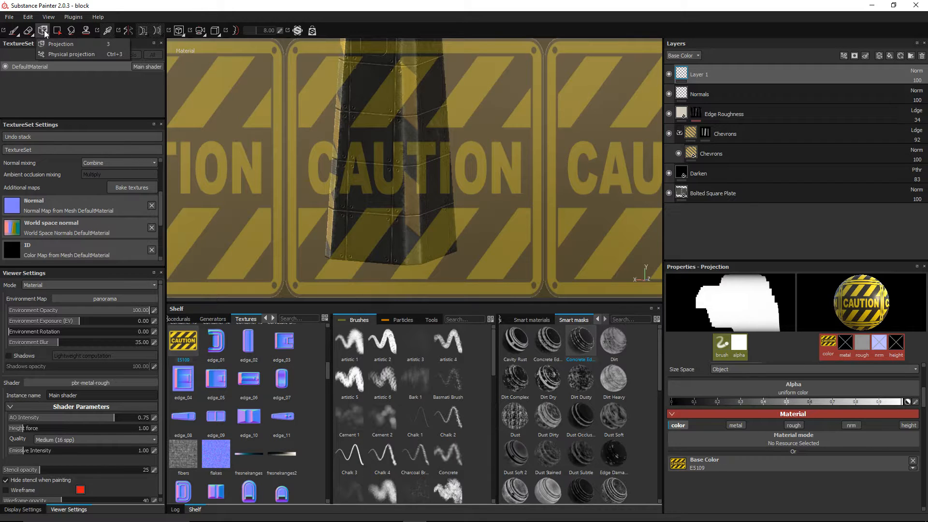
# Step: With the Paint brush, paint a CAUTION decal across one pillar face
pyautogui.click(14, 31)
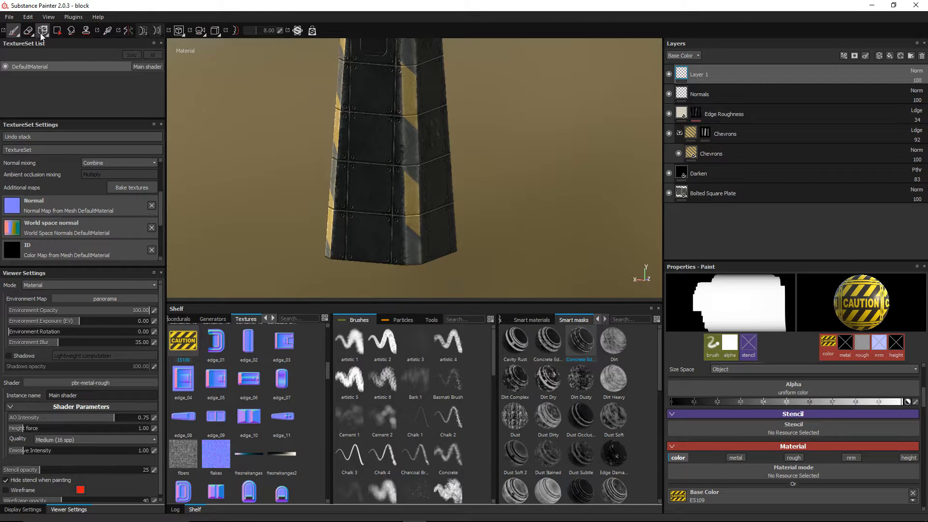
pyautogui.moveTo(393, 213)
pyautogui.keyDown('alt'); pyautogui.mouseDown()
pyautogui.moveTo(394, 187)
pyautogui.moveTo(459, 180)
pyautogui.moveTo(430, 184)
pyautogui.moveTo(472, 166)
pyautogui.moveTo(462, 166)
pyautogui.mouseUp(); pyautogui.keyUp('alt')
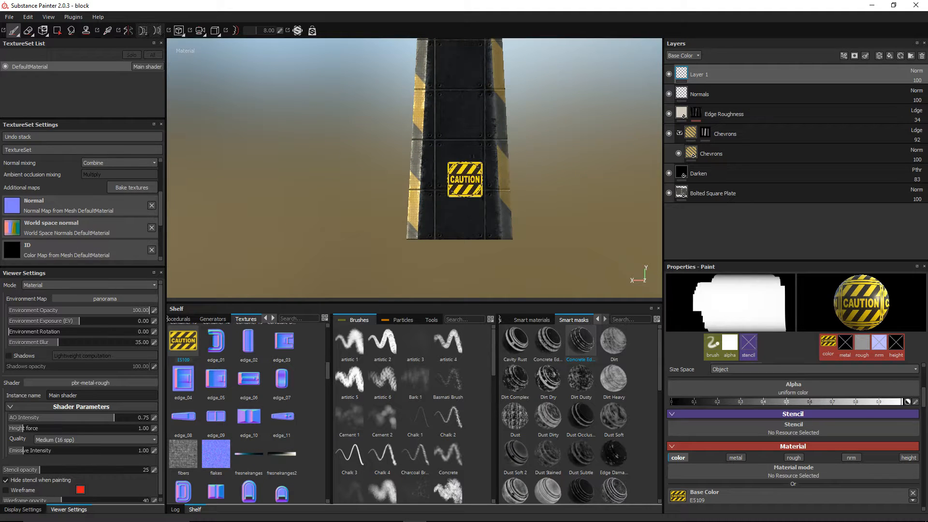
pyautogui.scroll(1, 459, 164)
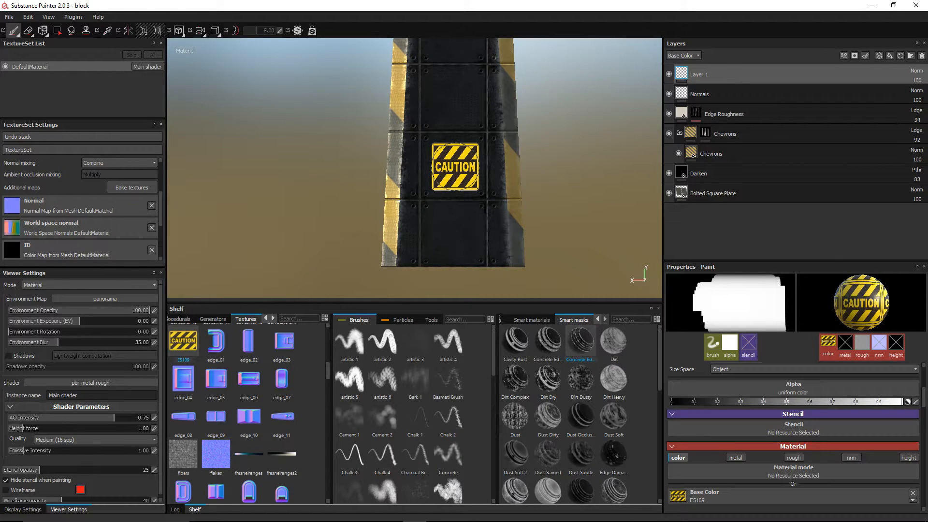
pyautogui.click(454, 166)
pyautogui.moveTo(352, 170)
pyautogui.keyDown('alt'); pyautogui.mouseDown()
pyautogui.moveTo(613, 155)
pyautogui.moveTo(674, 170)
pyautogui.mouseUp(); pyautogui.keyUp('alt')
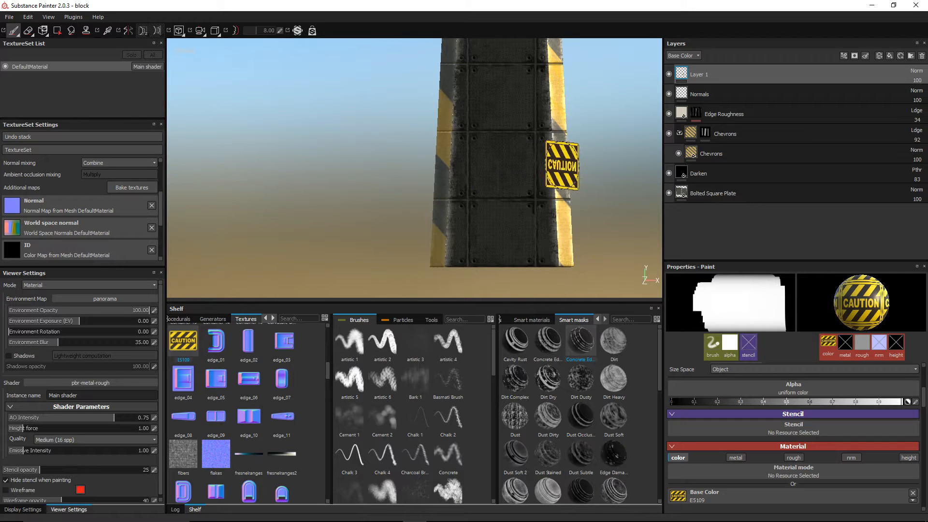
# Step: Orbit to the front of the pillar and stamp another CAUTION decal
pyautogui.moveTo(563, 156)
pyautogui.keyDown('alt'); pyautogui.mouseDown()
pyautogui.moveTo(459, 180)
pyautogui.moveTo(534, 181)
pyautogui.moveTo(453, 192)
pyautogui.mouseUp(); pyautogui.keyUp('alt')
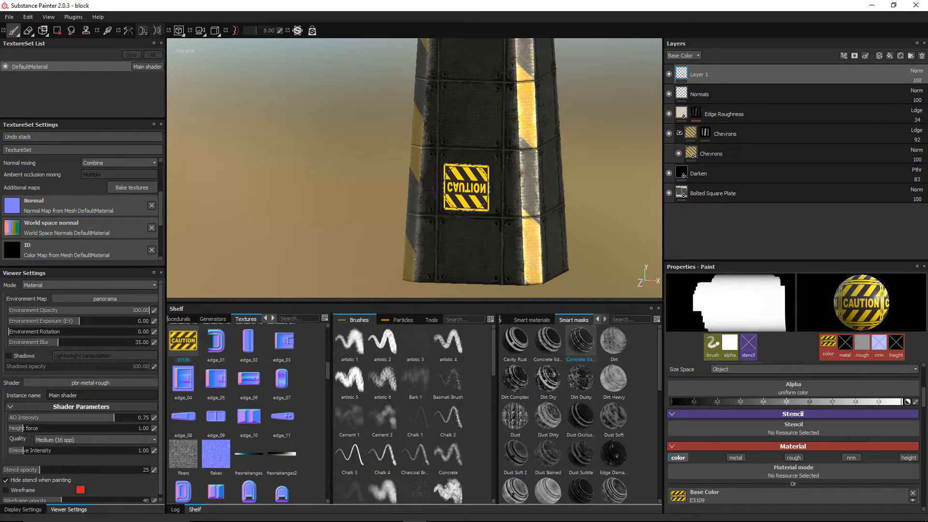
pyautogui.moveTo(517, 188)
pyautogui.keyDown('alt'); pyautogui.mouseDown()
pyautogui.moveTo(437, 190)
pyautogui.moveTo(507, 184)
pyautogui.mouseUp(); pyautogui.keyUp('alt')
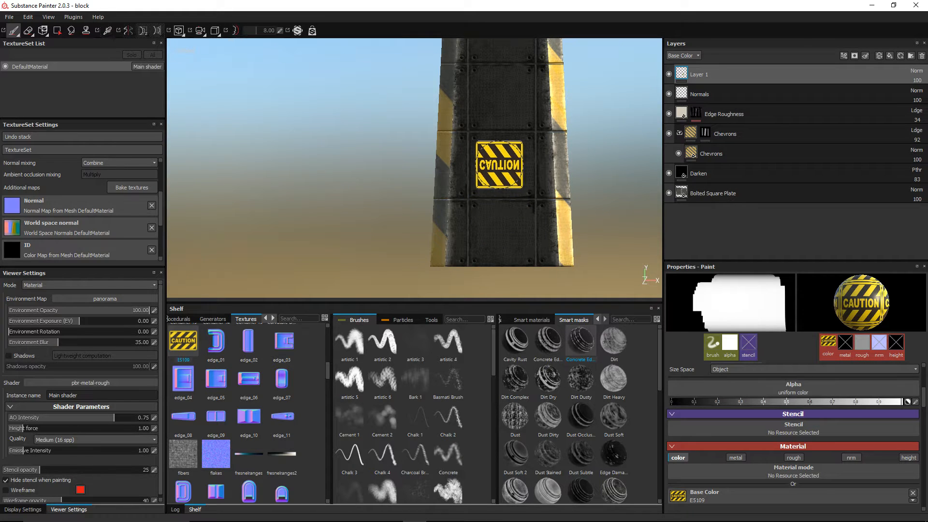
pyautogui.scroll(2, 498, 168)
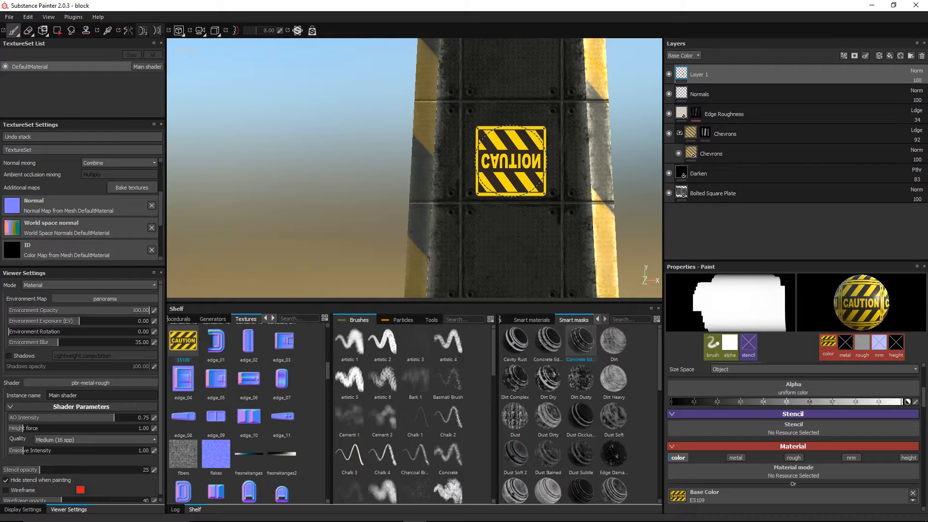
pyautogui.moveTo(510, 161)
pyautogui.keyDown('alt'); pyautogui.mouseDown()
pyautogui.moveTo(534, 166)
pyautogui.moveTo(213, 166)
pyautogui.moveTo(509, 153)
pyautogui.mouseUp(); pyautogui.keyUp('alt')
pyautogui.keyDown('alt'); pyautogui.moveTo(414, 164); pyautogui.dragTo(451, 162); pyautogui.keyUp('alt')
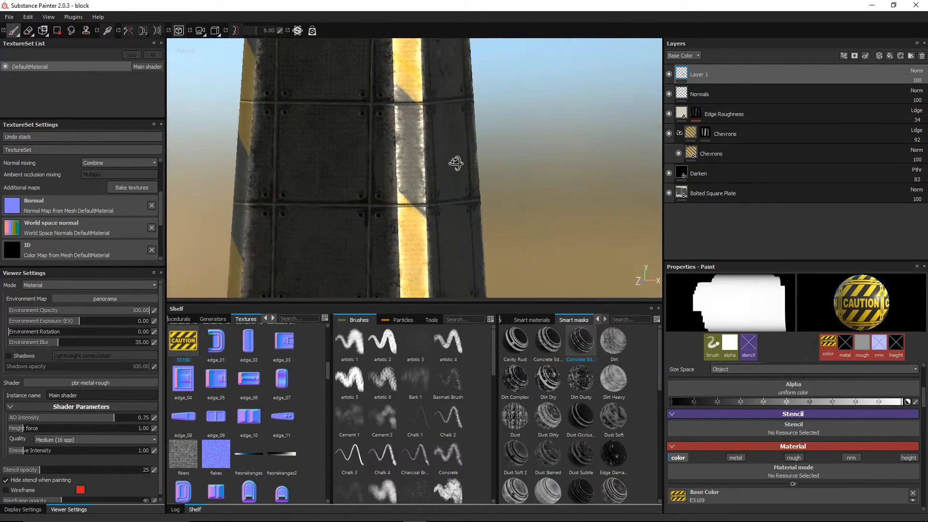
pyautogui.keyDown('alt'); pyautogui.moveTo(329, 155); pyautogui.dragTo(348, 155); pyautogui.keyUp('alt')
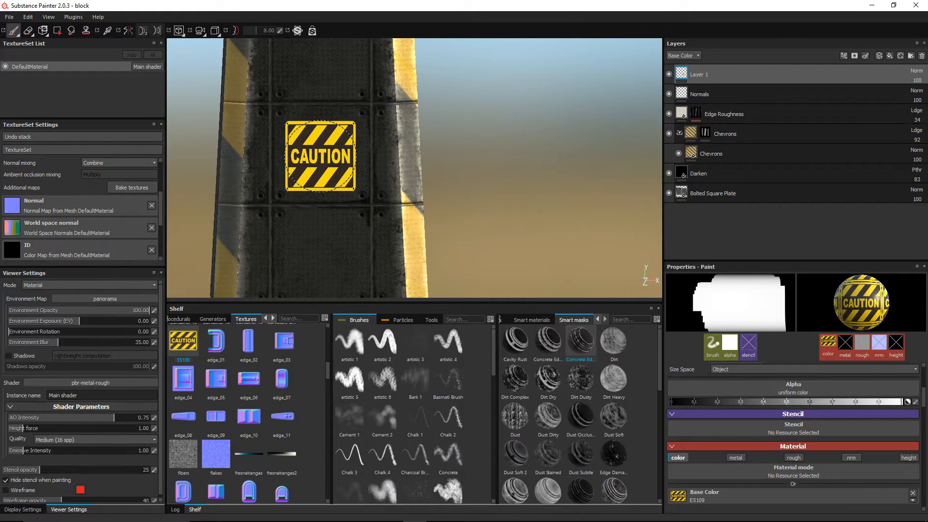
pyautogui.click(320, 156)
# Step: Orbit, pan and zoom until the pillar's corner and its decal face the view
pyautogui.keyDown('alt'); pyautogui.moveTo(393, 145); pyautogui.dragTo(441, 124); pyautogui.keyUp('alt')
pyautogui.keyDown('alt'); pyautogui.moveTo(441, 124); pyautogui.dragTo(434, 139, button='right'); pyautogui.keyUp('alt')
pyautogui.moveTo(434, 139)
pyautogui.keyDown('alt'); pyautogui.mouseDown()
pyautogui.moveTo(471, 160)
pyautogui.moveTo(516, 108)
pyautogui.mouseUp(); pyautogui.keyUp('alt')
pyautogui.keyDown('alt'); pyautogui.moveTo(516, 107); pyautogui.dragTo(483, 155, button='middle'); pyautogui.keyUp('alt')
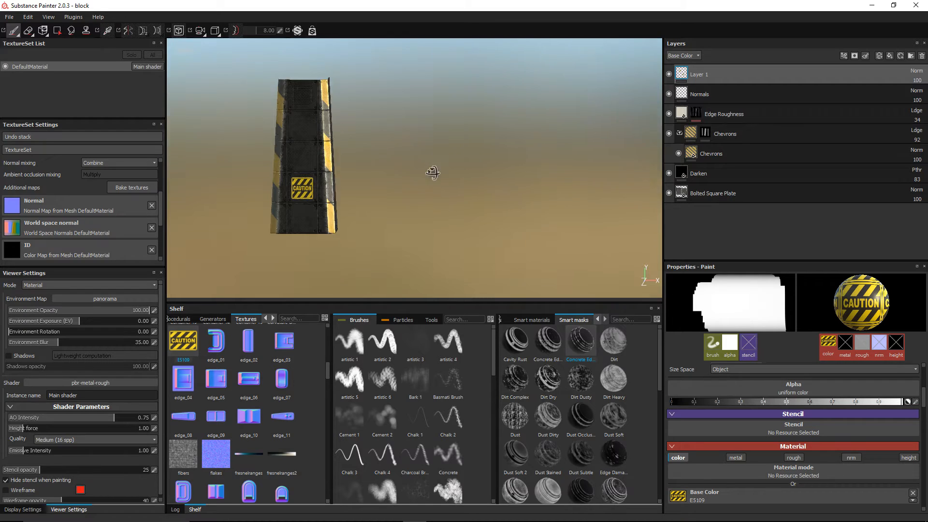
pyautogui.keyDown('alt'); pyautogui.moveTo(433, 174); pyautogui.dragTo(411, 180); pyautogui.keyUp('alt')
pyautogui.keyDown('alt'); pyautogui.moveTo(444, 162); pyautogui.dragTo(471, 175, button='middle'); pyautogui.keyUp('alt')
pyautogui.scroll(2, 467, 178)
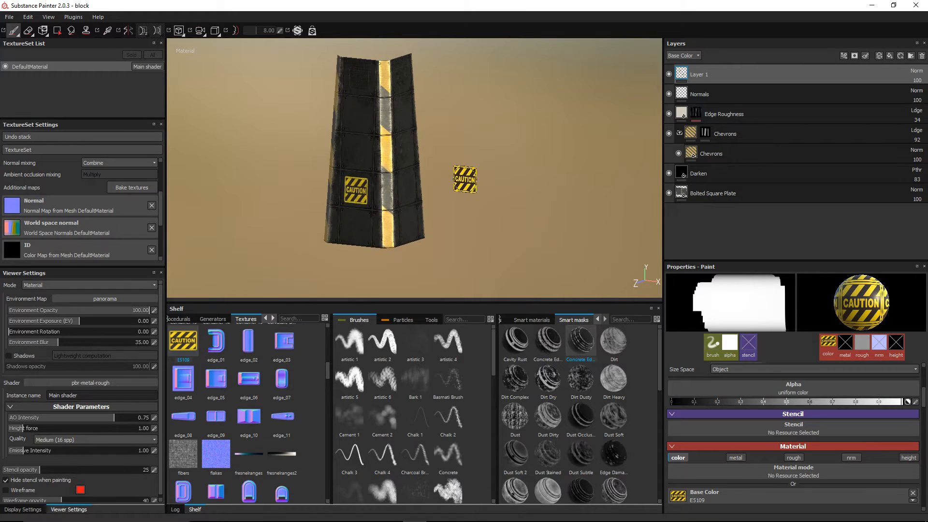
pyautogui.scroll(-1, 470, 182)
pyautogui.moveTo(468, 180)
pyautogui.keyDown('alt'); pyautogui.mouseDown()
pyautogui.moveTo(420, 155)
pyautogui.moveTo(367, 159)
pyautogui.moveTo(323, 178)
pyautogui.moveTo(328, 167)
pyautogui.mouseUp(); pyautogui.keyUp('alt')
pyautogui.scroll(3, 448, 160)
pyautogui.scroll(-2, 452, 158)
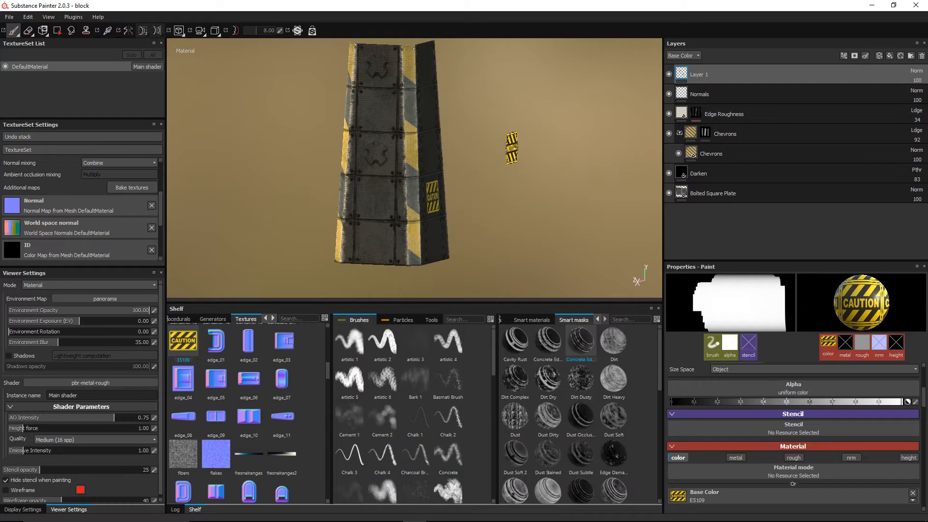
pyautogui.keyDown('alt'); pyautogui.moveTo(512, 147); pyautogui.dragTo(389, 158); pyautogui.keyUp('alt')
# Step: Stamp one more CAUTION decal, then orbit and zoom around the block to check each side
pyautogui.click(389, 158)
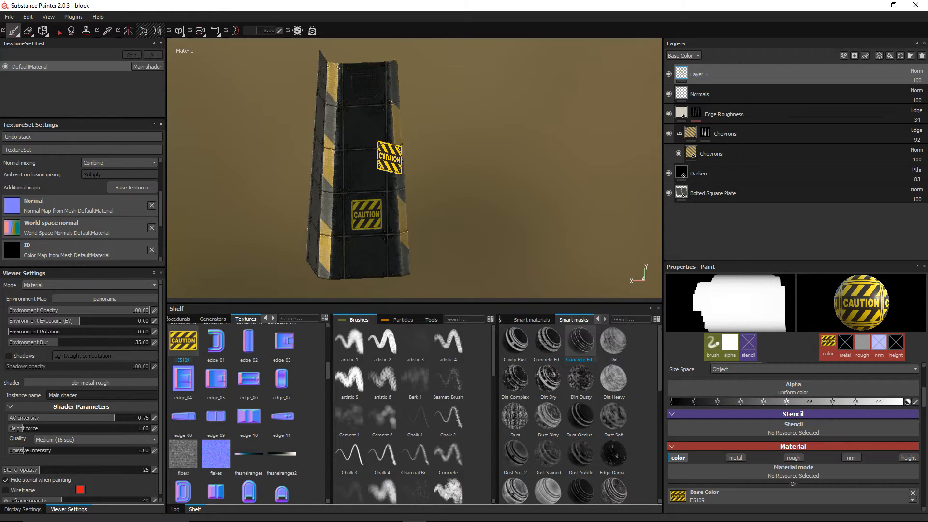
pyautogui.scroll(-3, 469, 163)
pyautogui.moveTo(448, 162)
pyautogui.keyDown('alt'); pyautogui.mouseDown()
pyautogui.moveTo(566, 193)
pyautogui.moveTo(456, 187)
pyautogui.moveTo(358, 141)
pyautogui.moveTo(317, 155)
pyautogui.moveTo(319, 166)
pyautogui.moveTo(360, 164)
pyautogui.mouseUp(); pyautogui.keyUp('alt')
pyautogui.keyDown('alt'); pyautogui.moveTo(502, 177); pyautogui.dragTo(495, 197, button='middle'); pyautogui.keyUp('alt')
pyautogui.scroll(3, 494, 197)
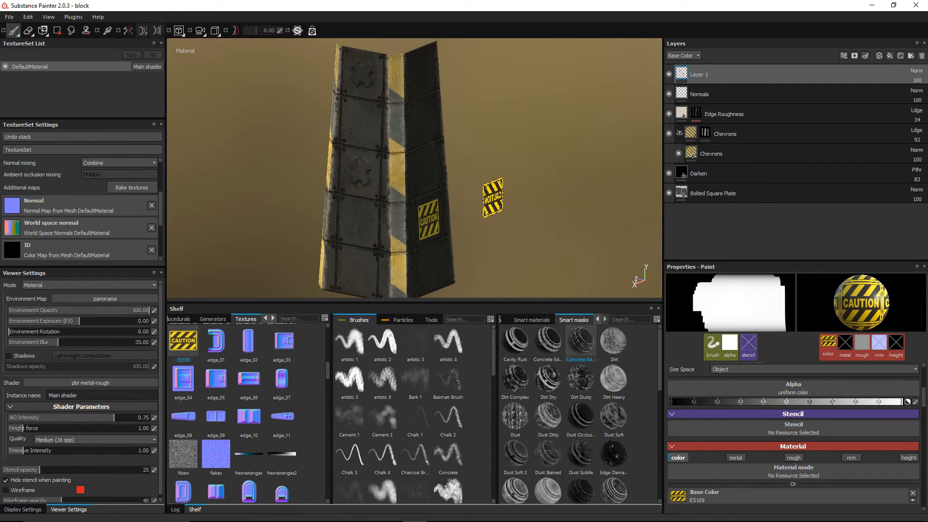
pyautogui.moveTo(314, 147)
pyautogui.keyDown('alt'); pyautogui.mouseDown()
pyautogui.moveTo(307, 137)
pyautogui.moveTo(272, 135)
pyautogui.moveTo(296, 144)
pyautogui.mouseUp(); pyautogui.keyUp('alt')
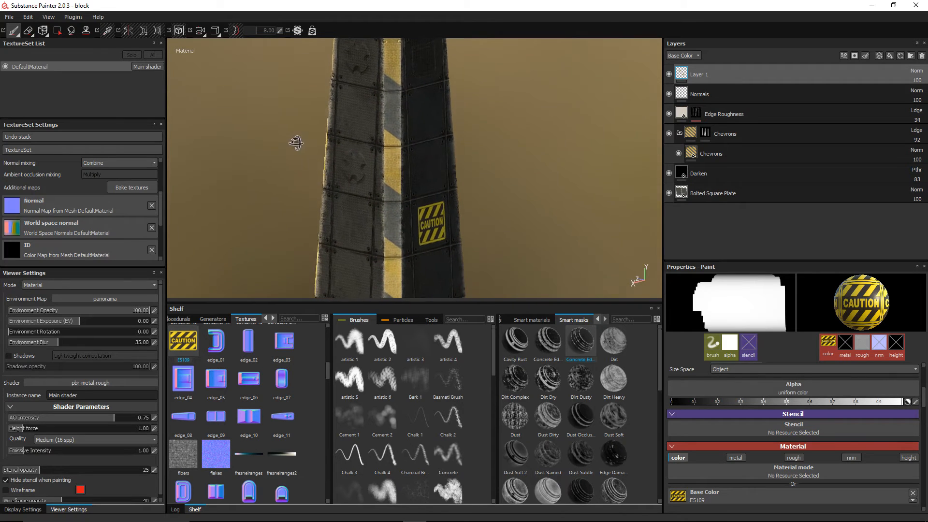
pyautogui.moveTo(469, 173)
pyautogui.keyDown('alt'); pyautogui.mouseDown(button='middle')
pyautogui.moveTo(485, 154)
pyautogui.moveTo(503, 180)
pyautogui.mouseUp(button='middle'); pyautogui.keyUp('alt')
pyautogui.scroll(-2, 484, 163)
pyautogui.scroll(3, 501, 187)
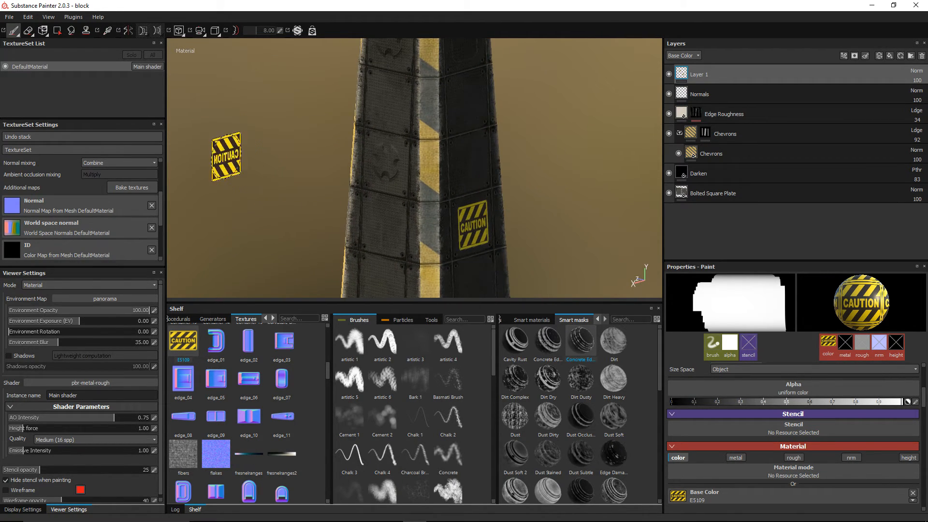
pyautogui.scroll(-3, 406, 166)
pyautogui.keyDown('alt'); pyautogui.moveTo(524, 161); pyautogui.dragTo(517, 162); pyautogui.keyUp('alt')
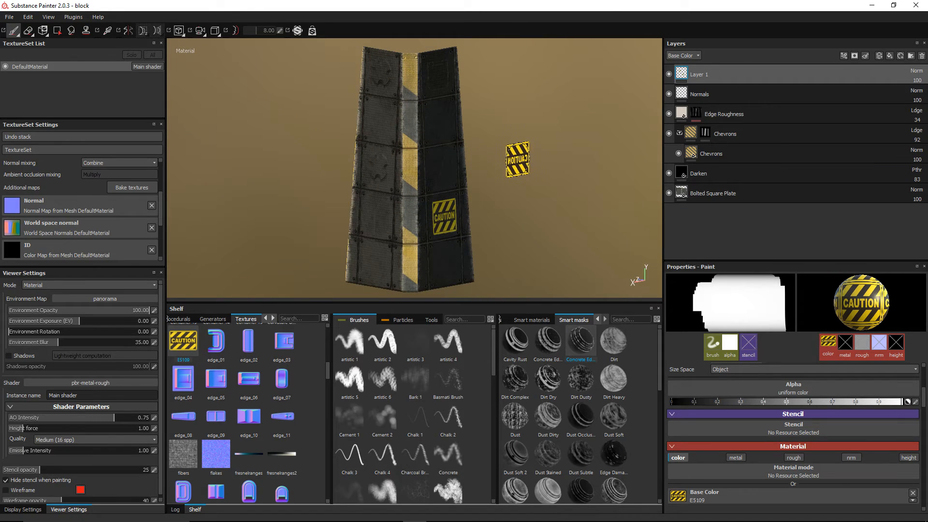